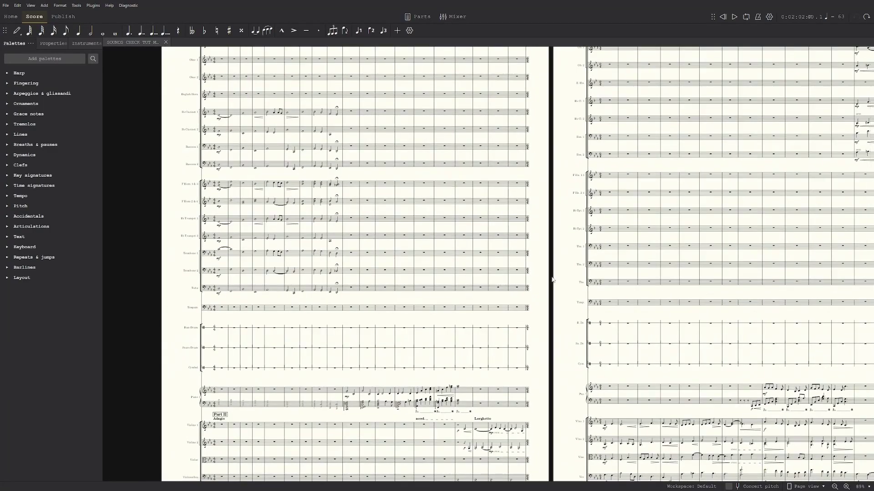
Show the mixer, look through its instrument channels up to Master, and hide it again
drag(547, 278, 559, 325)
key(F10)
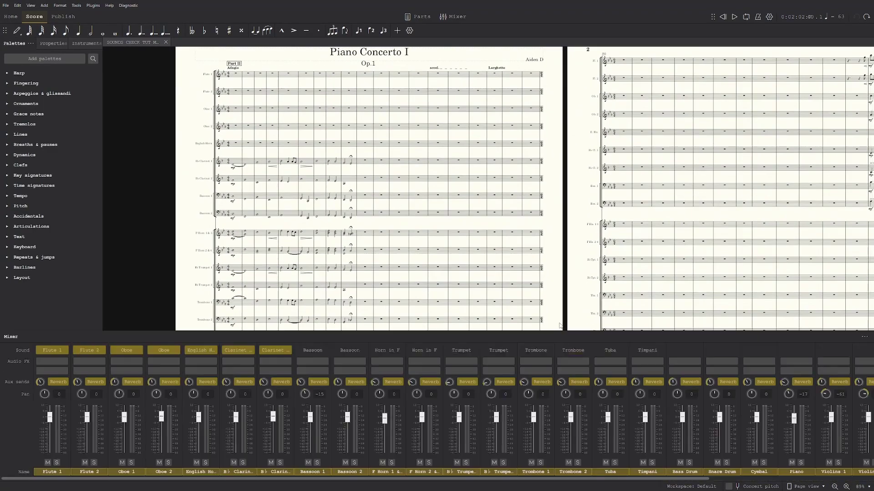
drag(561, 292, 502, 238)
drag(509, 282, 554, 255)
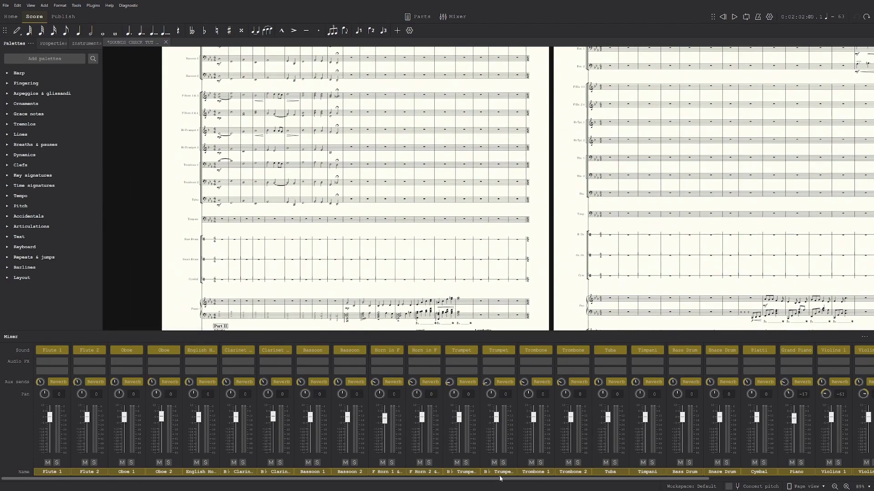
drag(500, 480, 664, 479)
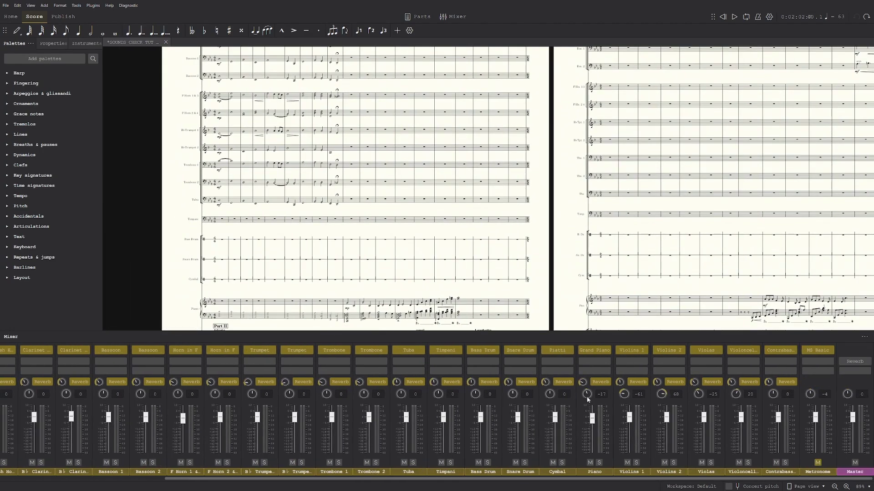
key(F10)
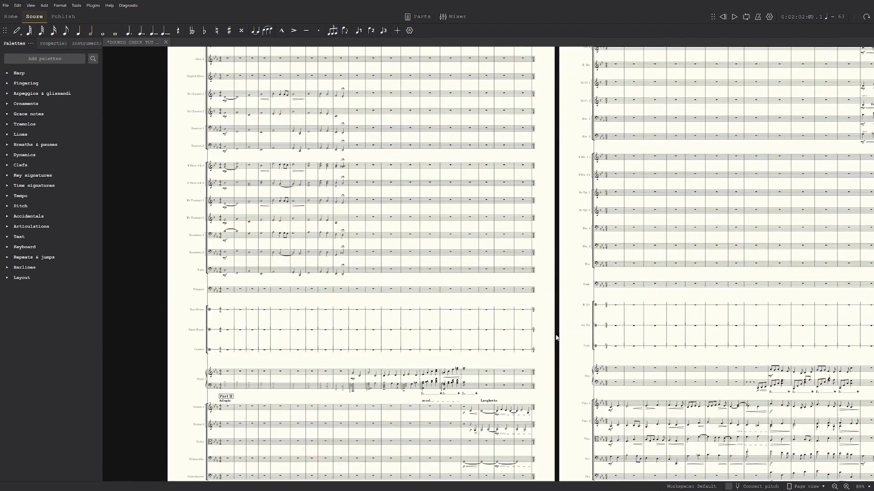
Change the score from page view to horizontal continuous view
click(808, 487)
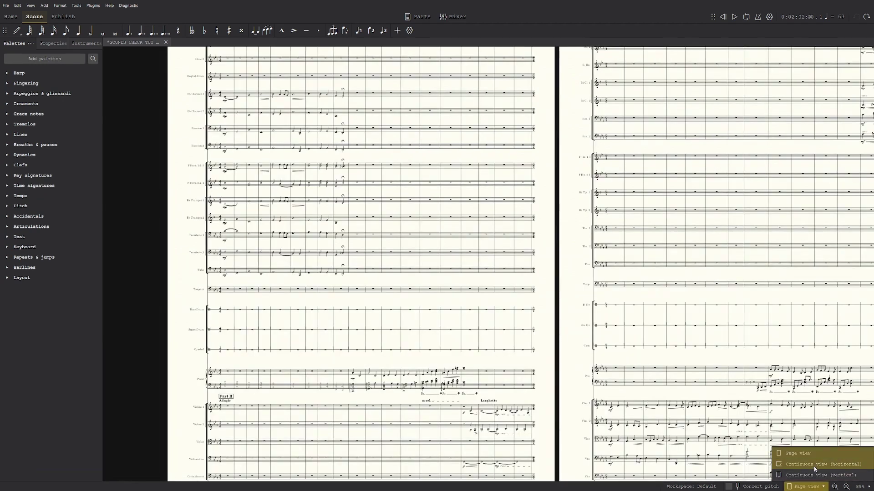
click(797, 464)
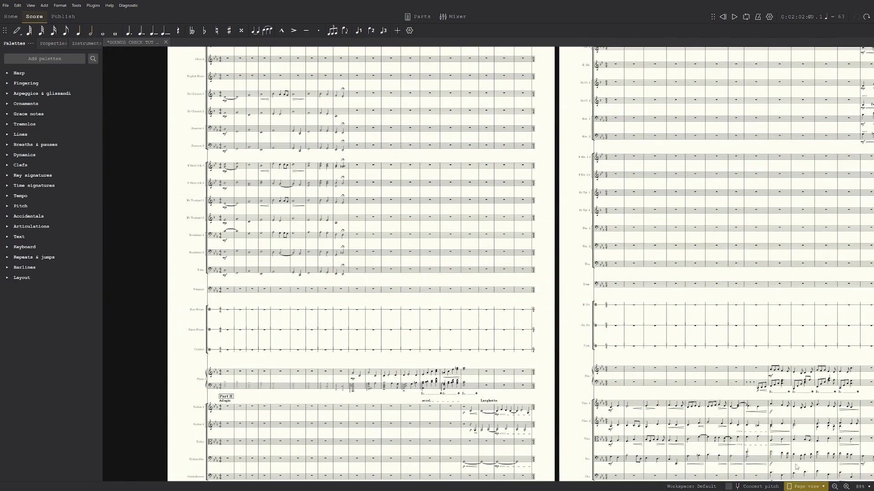
drag(194, 479, 171, 487)
drag(457, 351, 293, 453)
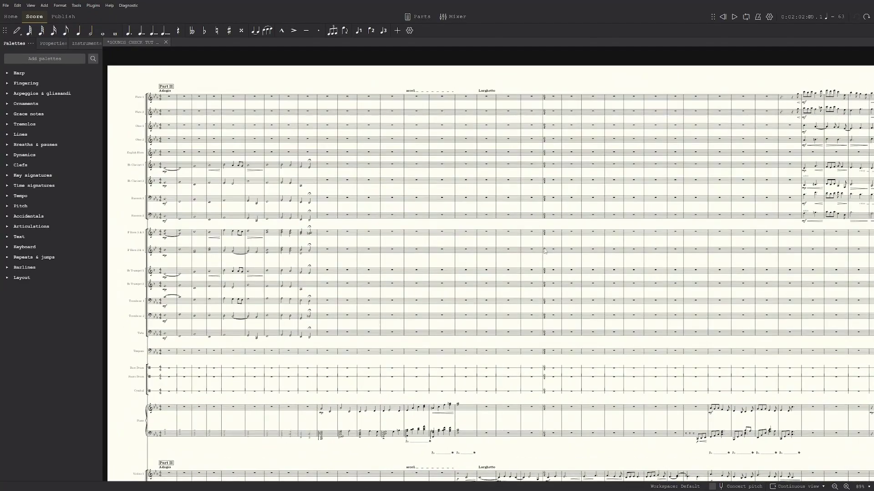
scroll(575, 450, up, 5)
drag(575, 451, 382, 242)
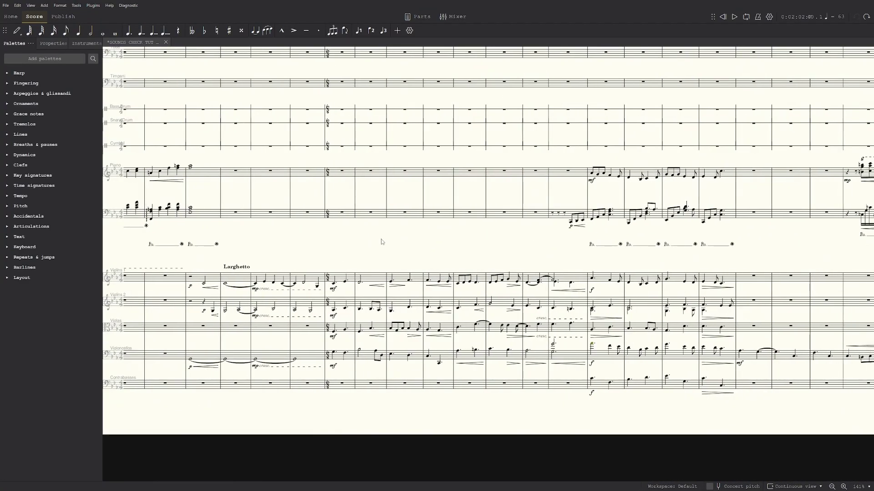
Show the mixer beneath the score, reduce its height slightly and bring the channels up to Master into view
key(F10)
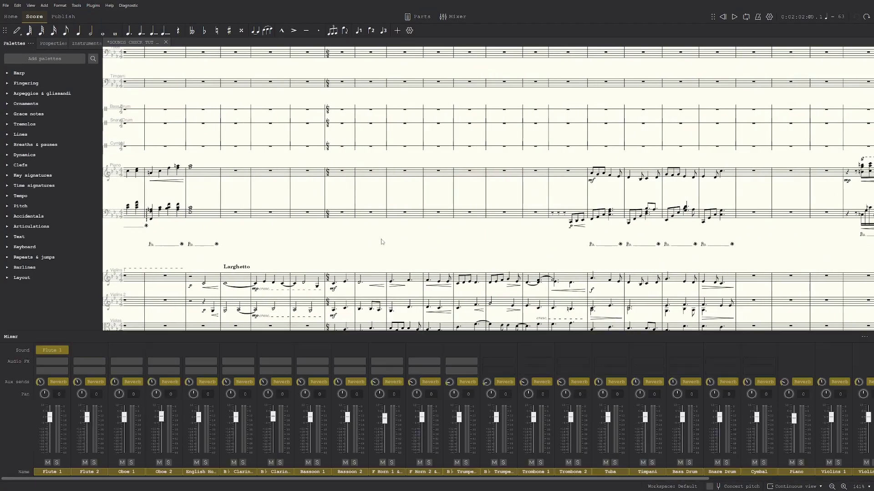
click(18, 6)
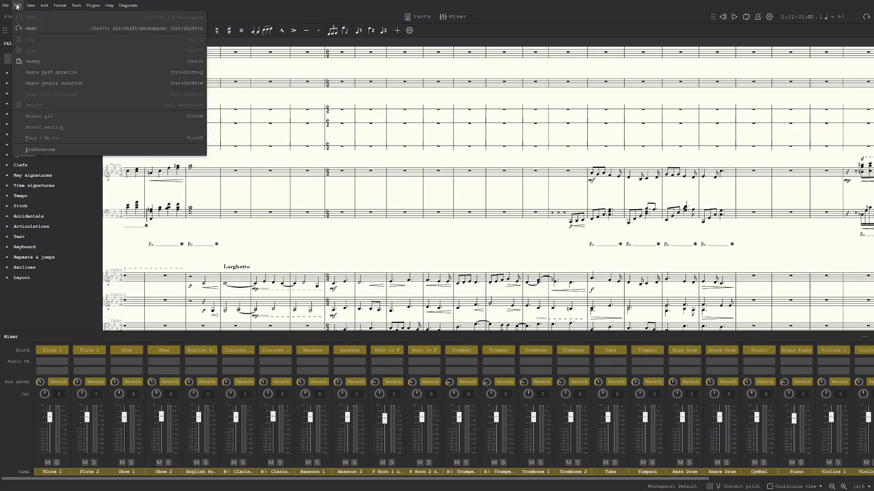
click(35, 8)
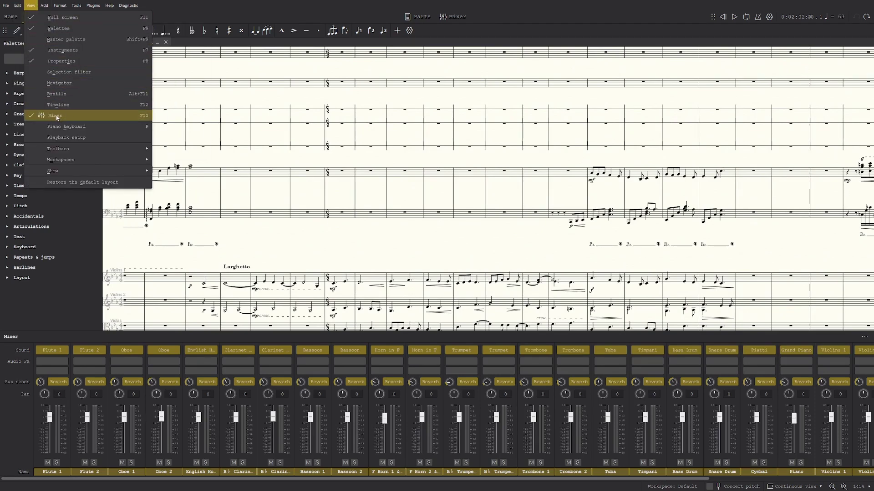
click(374, 333)
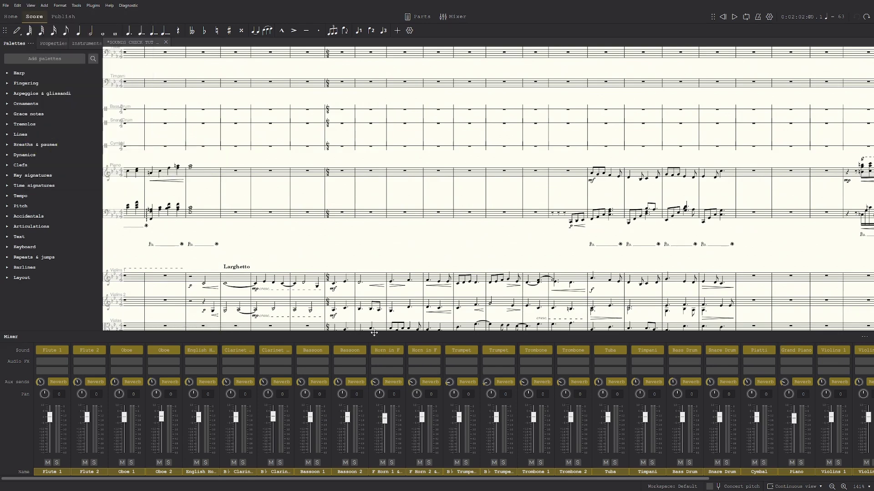
mouse_move(375, 332)
mouse_down()
mouse_move(376, 303)
mouse_move(383, 336)
mouse_up()
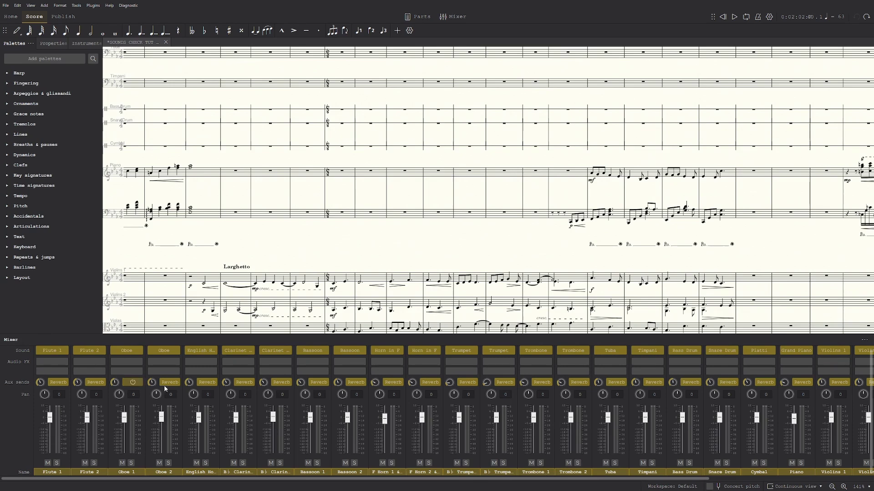
scroll(461, 466, right, 5)
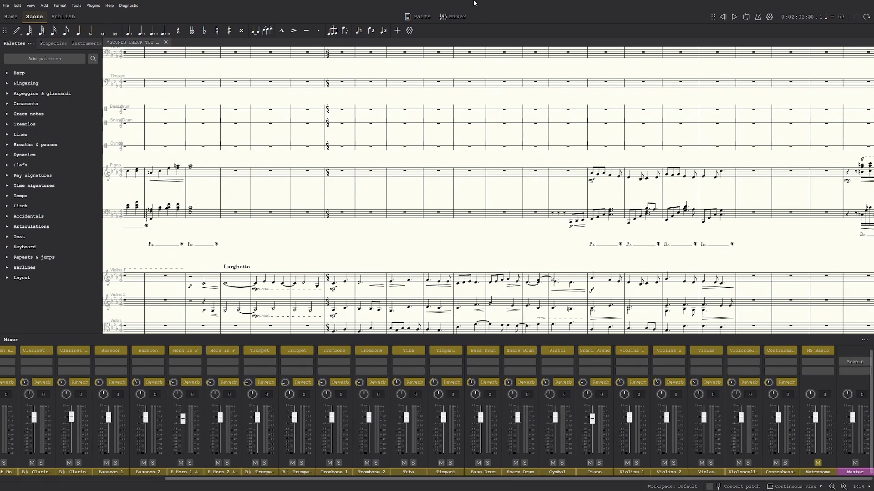
Select the first measure of the F Horn 1 & 3 and F Horn 2 & 4 staves together
drag(341, 242, 542, 296)
drag(214, 237, 426, 233)
scroll(414, 234, down, 2)
drag(342, 244, 455, 292)
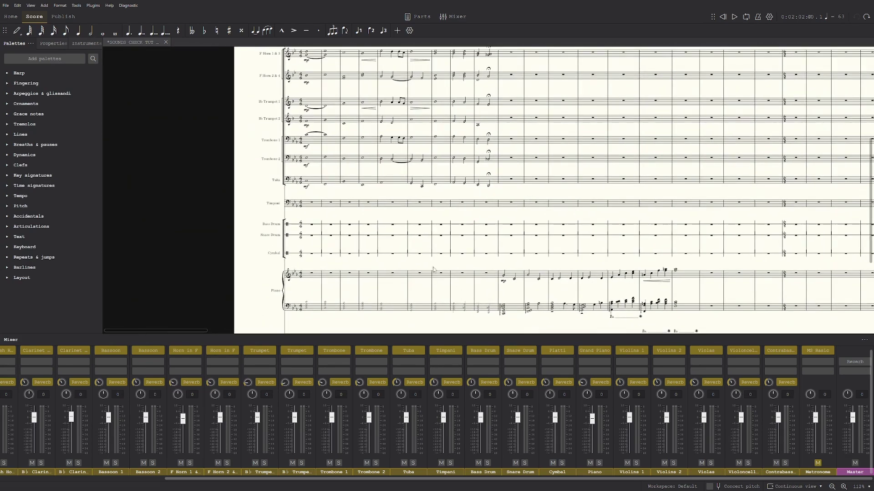
drag(374, 194, 379, 256)
scroll(293, 229, up, 2)
drag(234, 190, 216, 247)
scroll(215, 247, up, 1)
ctrl+scroll(215, 246, up, 2)
ctrl+scroll(197, 218, up, 1)
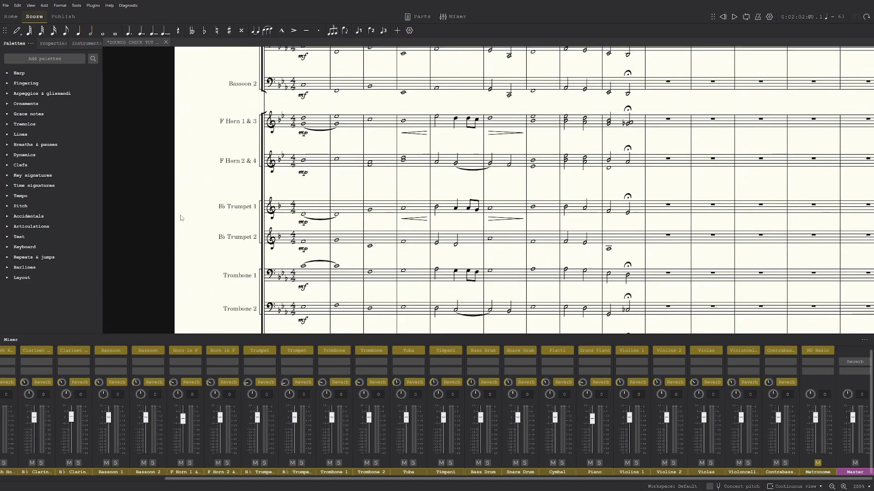
ctrl+scroll(181, 218, up, 1)
scroll(368, 480, left, 2)
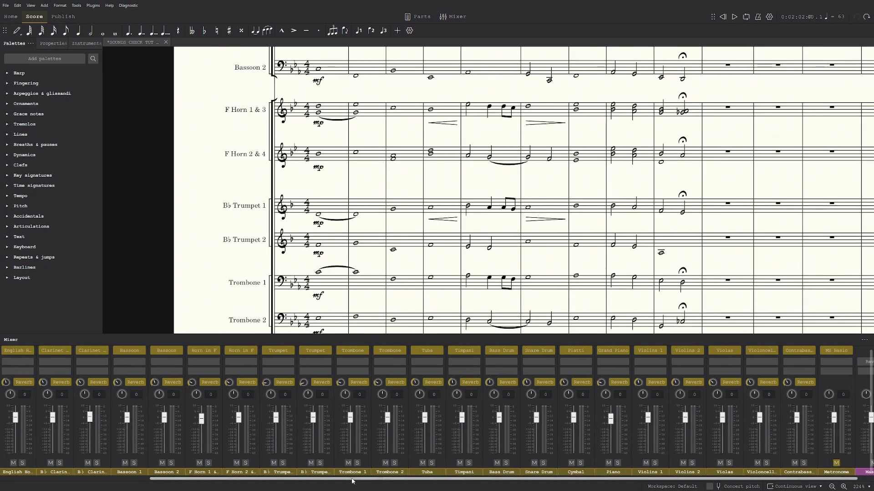
click(300, 125)
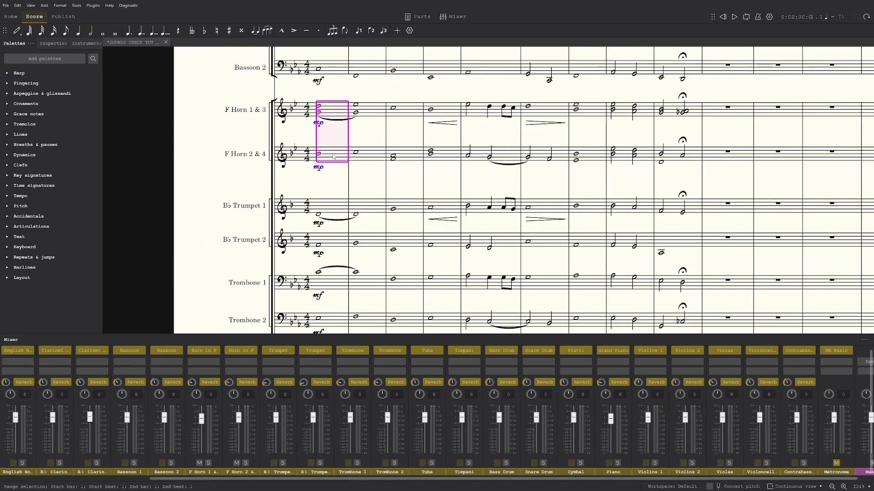
Play back the two selected horn staves from measure 1 with their Horn in F sounds and stop playback
ctrl+scroll(335, 151, up, 4)
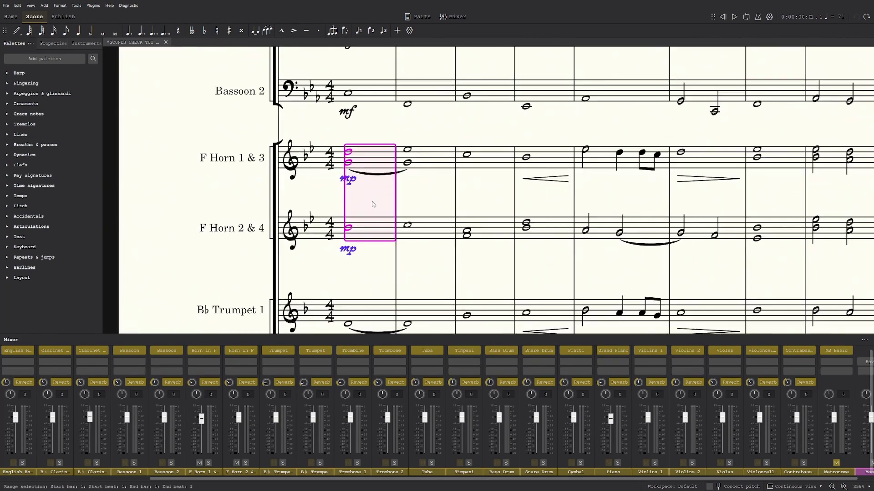
ctrl+scroll(373, 204, up, 3)
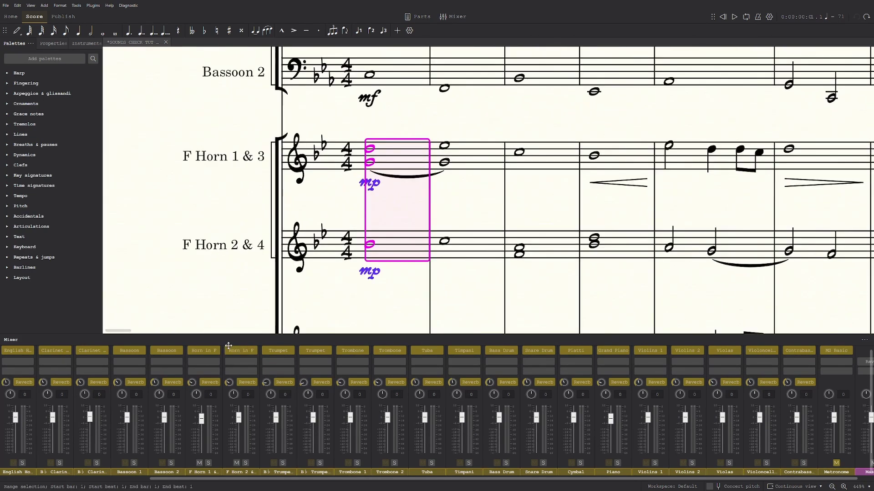
key(space)
ctrl+scroll(364, 204, up, 1)
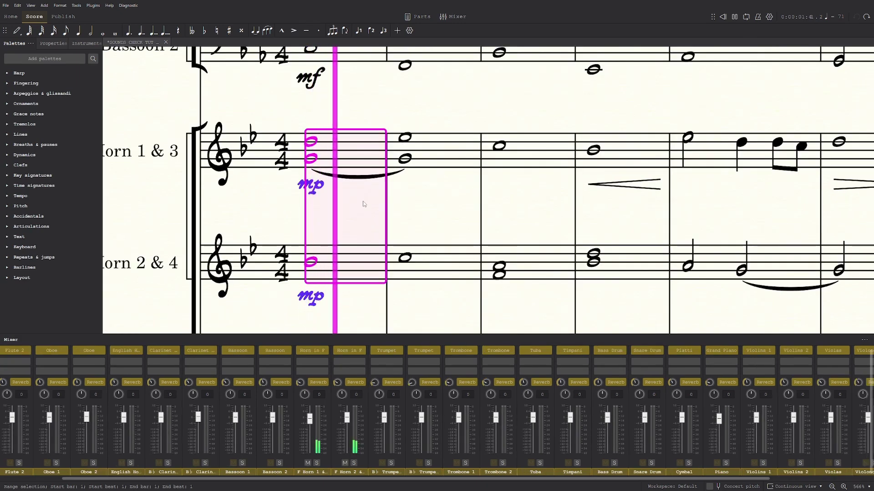
ctrl+scroll(364, 204, down, 1)
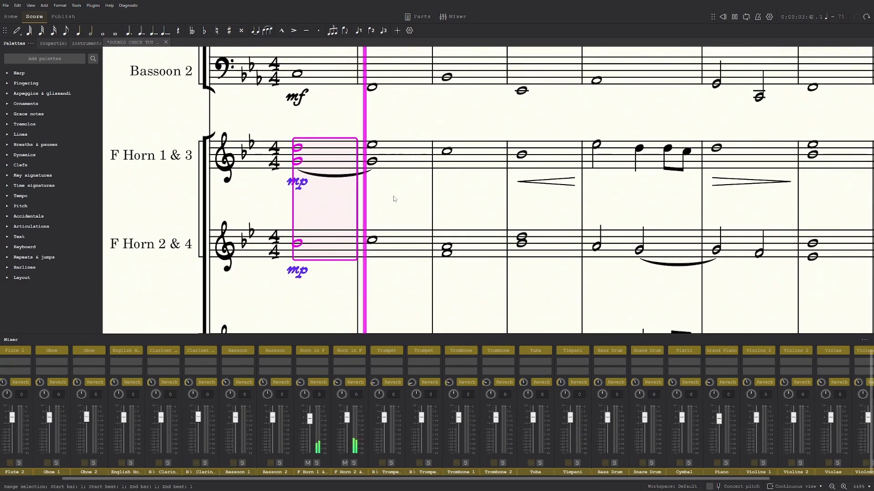
ctrl+scroll(411, 193, up, 1)
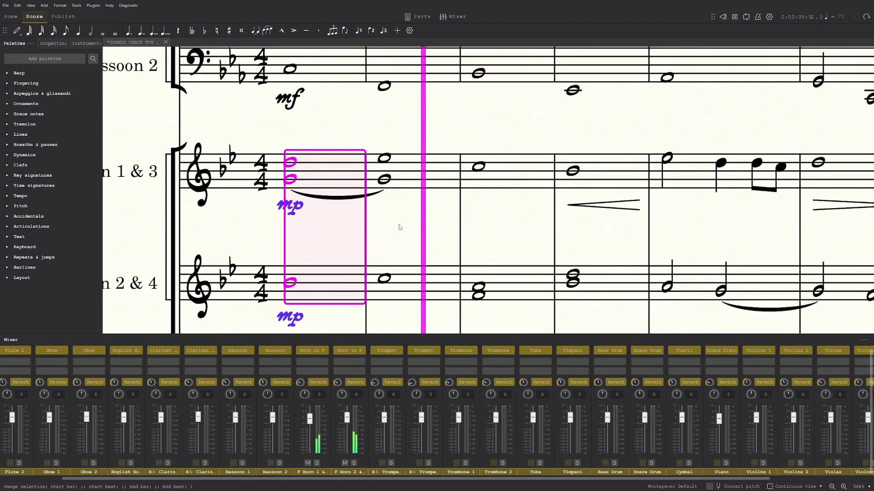
key(space)
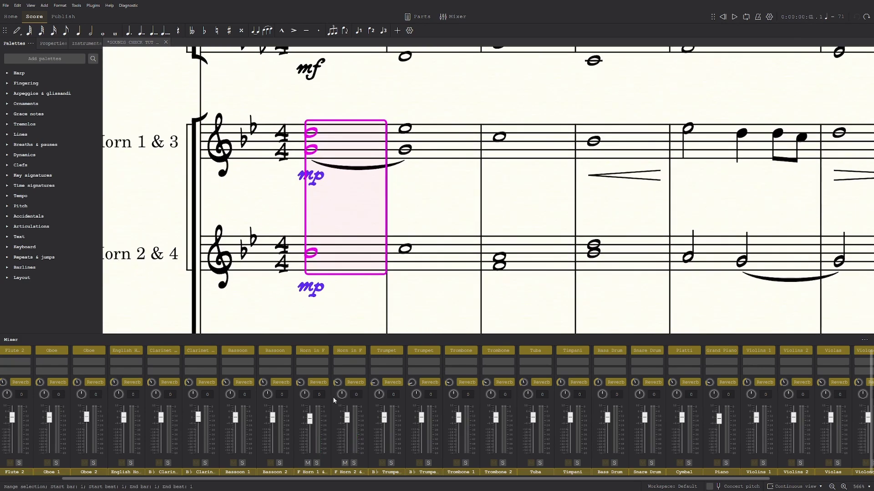
Assign the Muse Brass sound Horns a6 to the F Horn 1 & 3 mixer channel
ctrl+scroll(390, 207, up, 1)
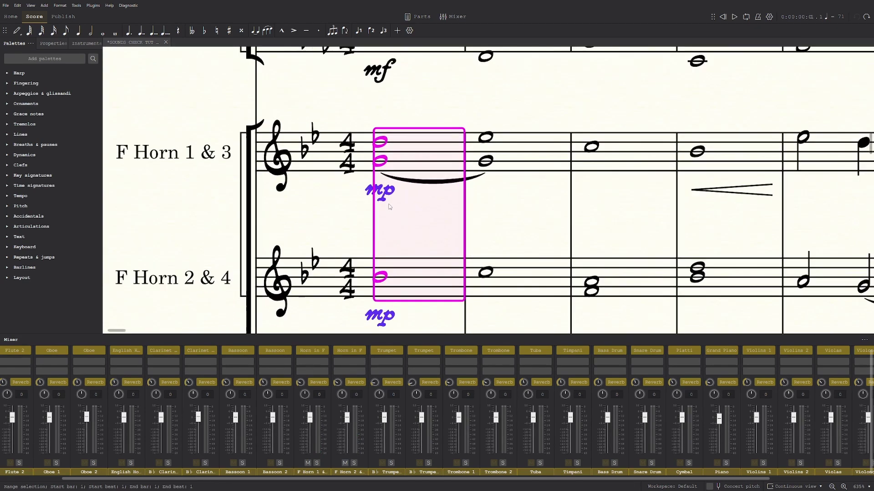
drag(405, 216, 419, 201)
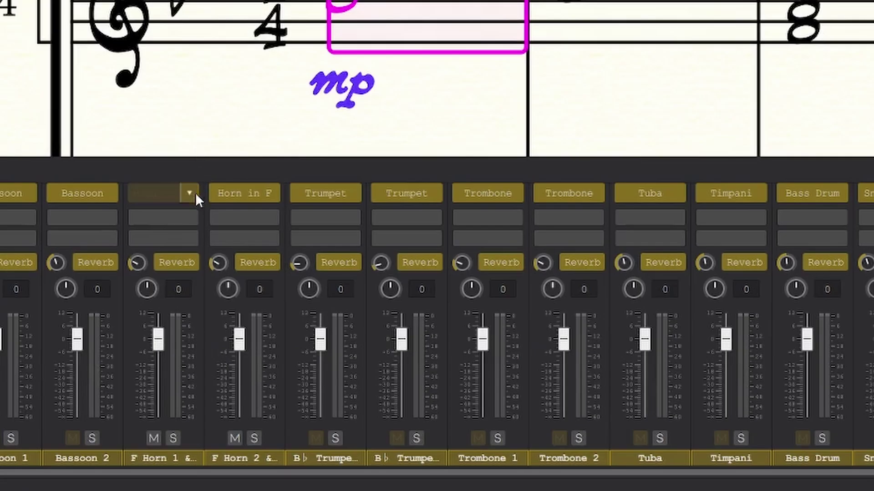
click(324, 351)
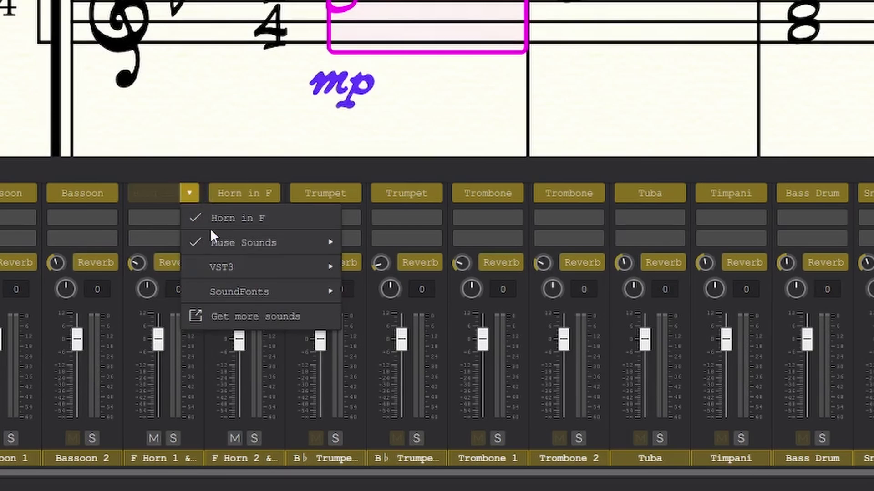
mouse_move(214, 242)
mouse_move(400, 248)
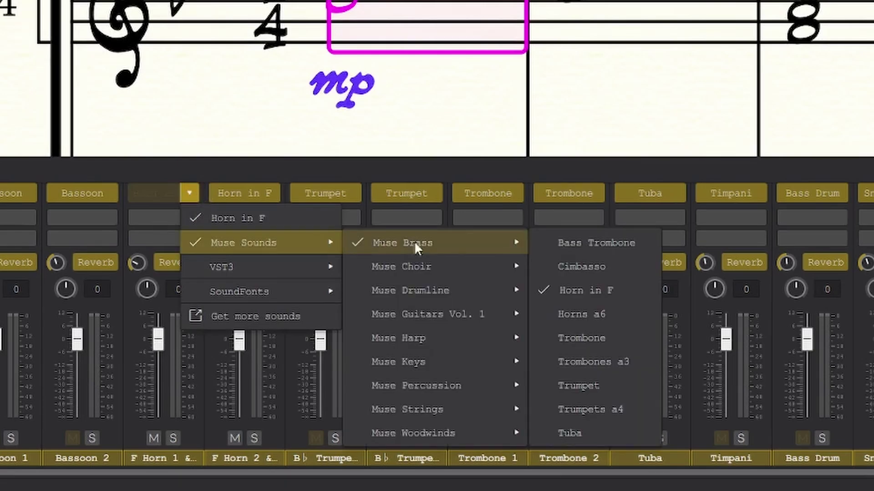
click(622, 317)
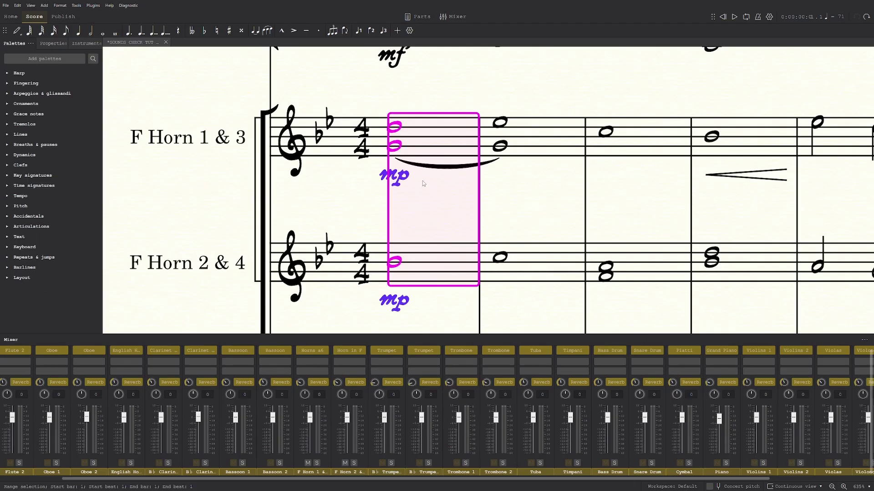
Assign the Muse Brass sound Horns a6 to the F Horn 2 & 4 mixer channel
scroll(390, 244, up, 1)
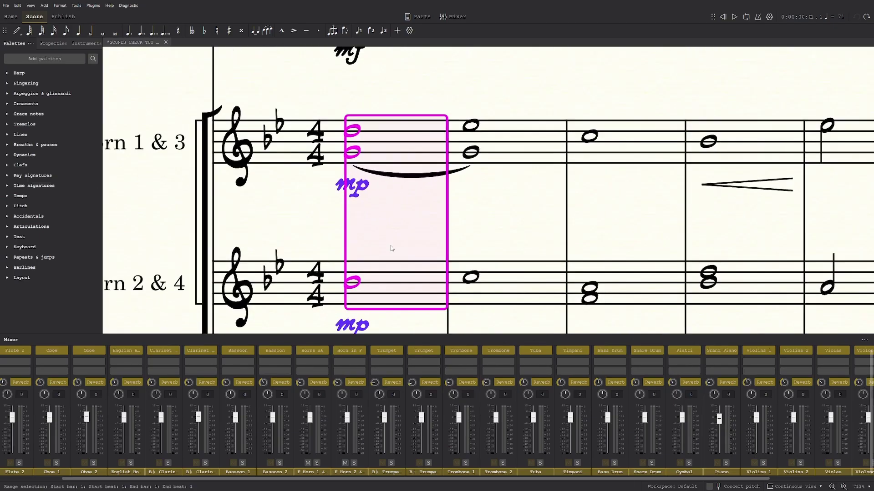
drag(390, 245, 344, 239)
click(361, 350)
mouse_move(387, 373)
mouse_move(455, 372)
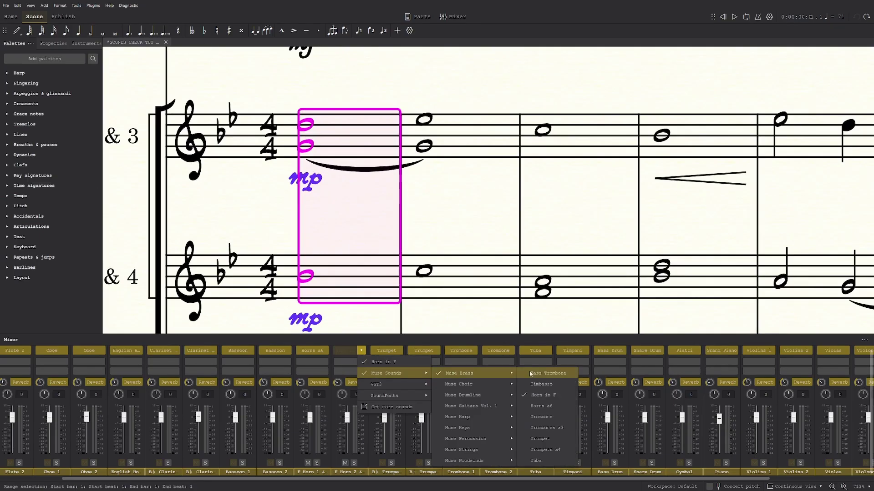
click(549, 406)
Play back both horn staves from measure 1 with the Horns a6 sounds
scroll(254, 166, down, 2)
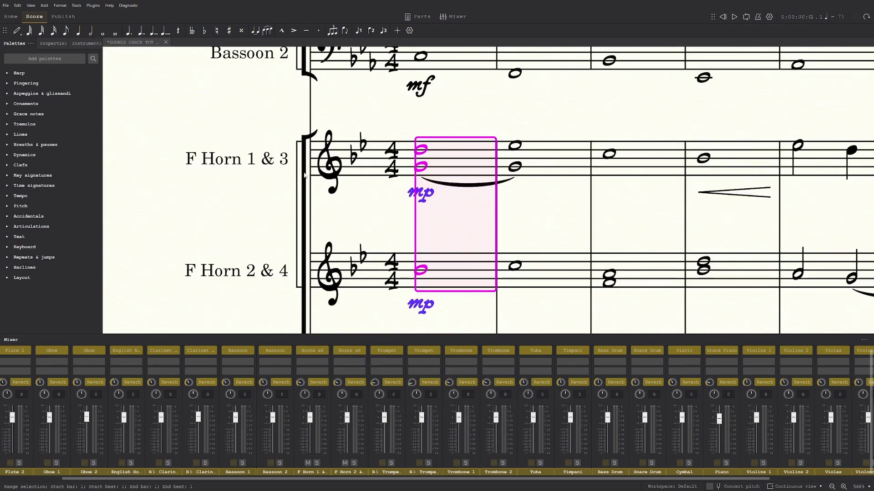
scroll(374, 223, up, 2)
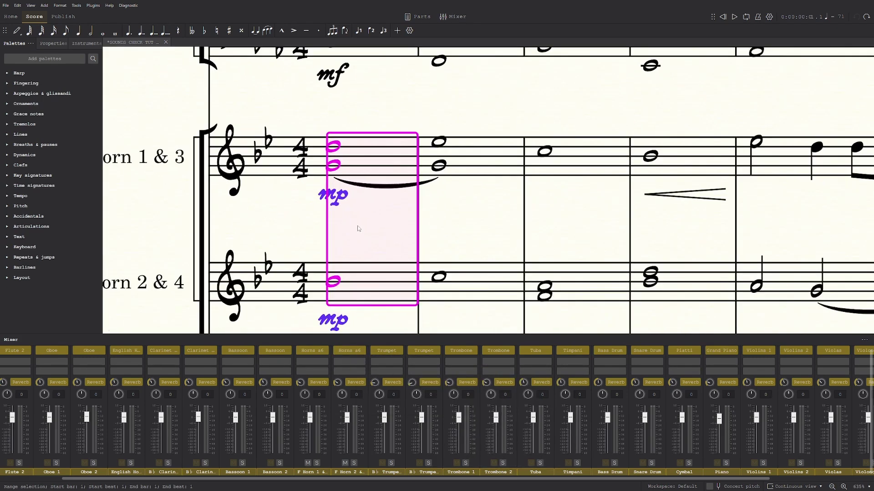
drag(363, 222, 372, 203)
scroll(363, 217, up, 1)
scroll(364, 217, down, 1)
key(space)
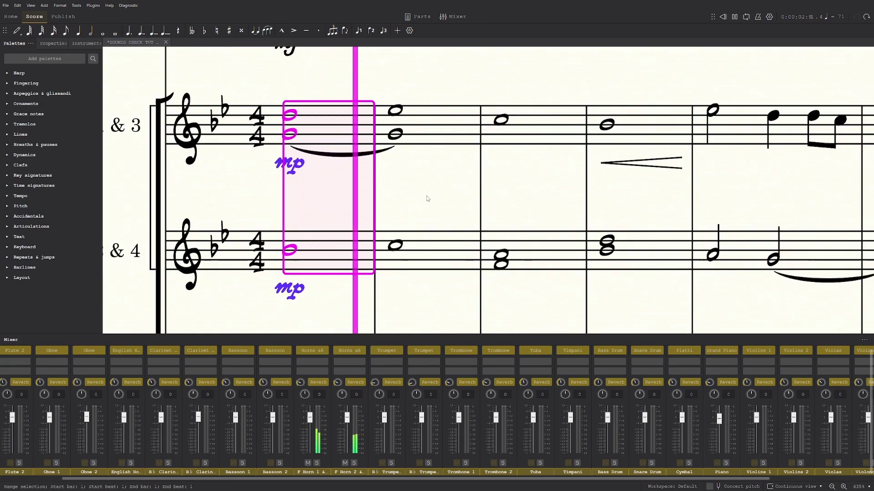
scroll(427, 199, down, 4)
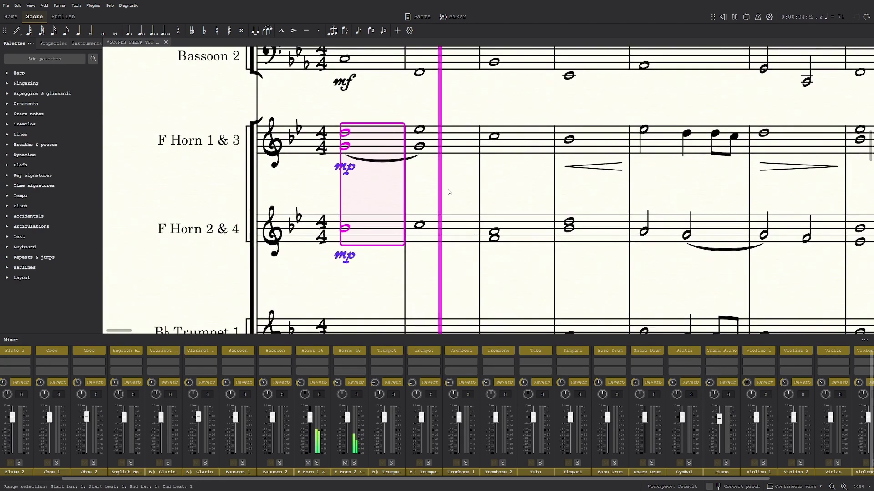
Stop the horn playback and clear the selection in measure 1
drag(436, 185, 460, 148)
key(space)
drag(387, 242, 442, 117)
click(393, 203)
Assign the Muse Brass sound Trumpets a4 to the B♭ Trumpet 1 mixer channel
scroll(392, 198, down, 1)
scroll(406, 182, up, 2)
click(399, 351)
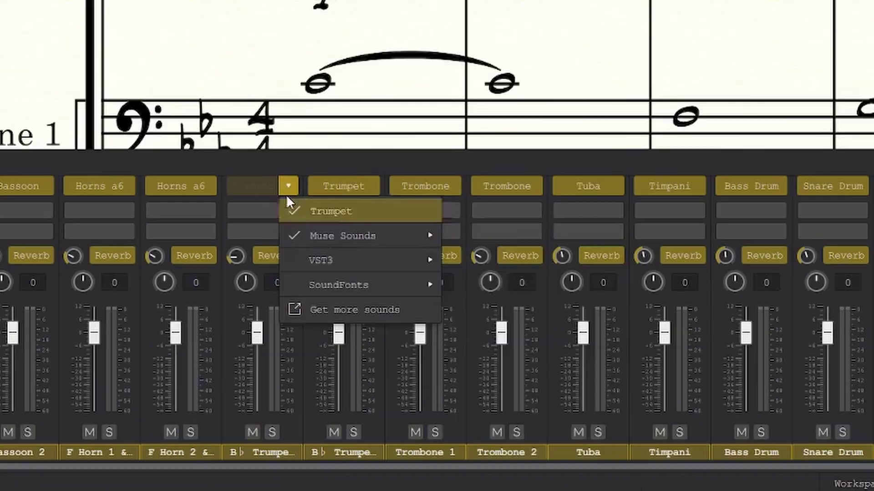
mouse_move(409, 373)
mouse_move(500, 369)
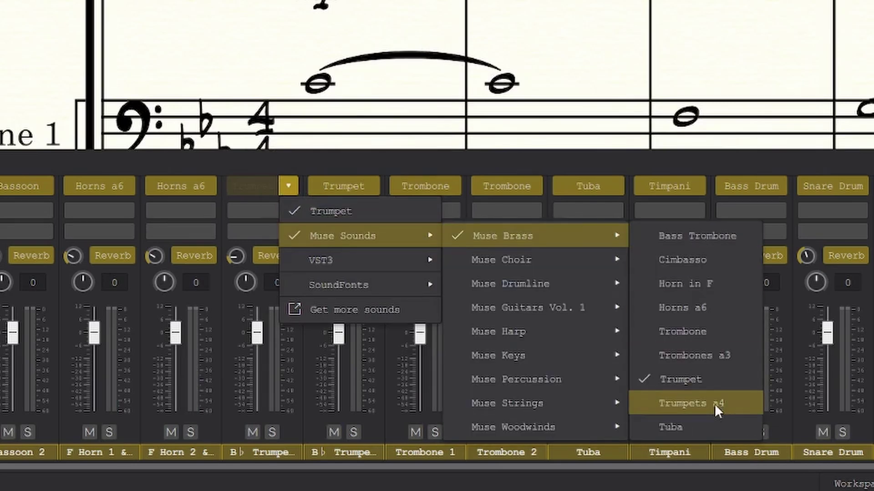
click(691, 404)
Assign the Muse Brass sound Trumpets a4 to the B♭ Trumpet 2 mixer channel
click(369, 186)
mouse_move(412, 236)
mouse_move(675, 233)
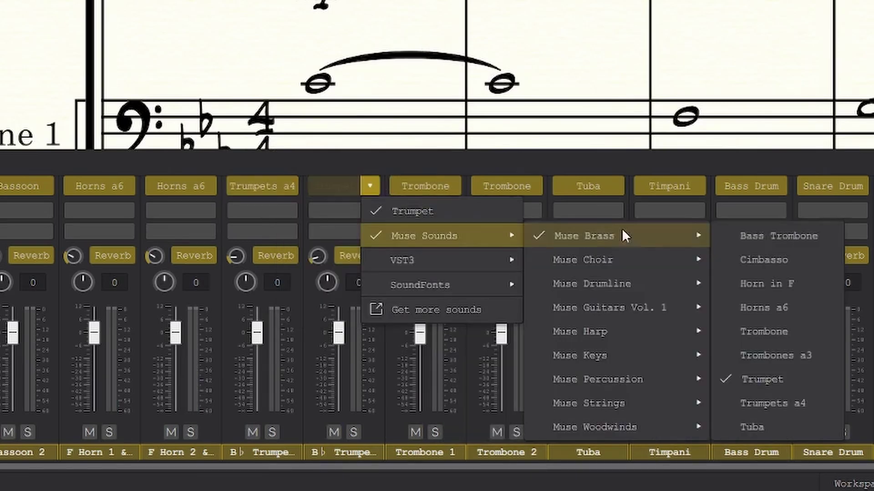
click(776, 403)
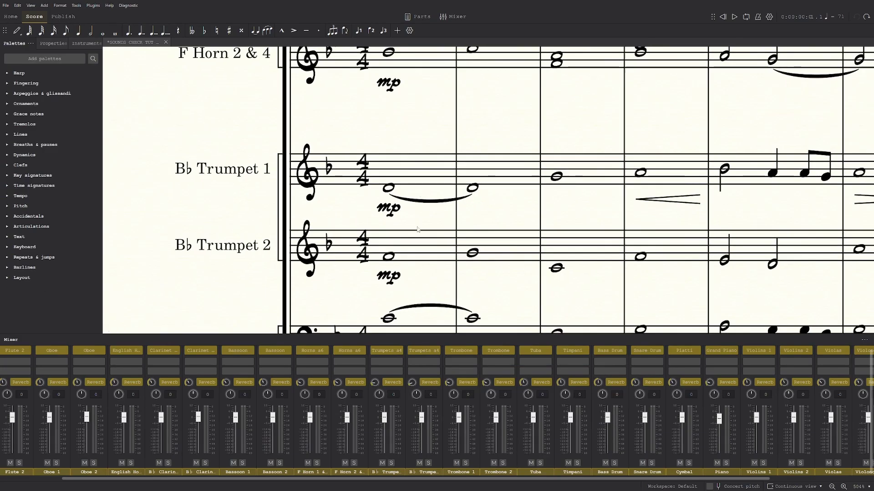
Play back both trumpet staves on their own from measure 1 with the Trumpets a4 sounds, and stop playback
drag(434, 237, 436, 241)
click(436, 242)
click(439, 170)
key(space)
click(456, 144)
drag(452, 178, 352, 183)
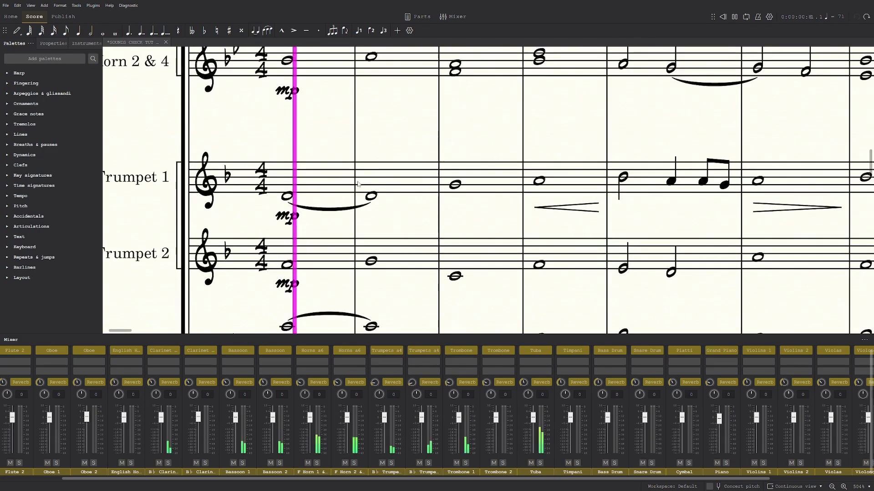
key(space)
key(space)
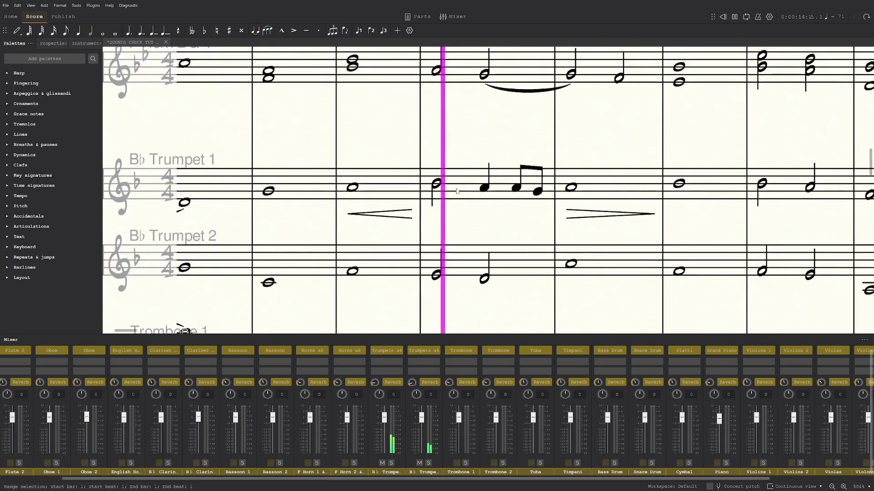
ctrl+scroll(412, 217, up, 2)
mouse_move(411, 216)
mouse_down()
mouse_move(381, 173)
mouse_move(402, 209)
mouse_up()
ctrl+scroll(410, 209, down, 1)
ctrl+scroll(411, 225, up, 1)
key(space)
Switch the B♭ Trumpet 1 channel to the Muse Brass sound Trumpet and play back its staff from measure 5
click(398, 350)
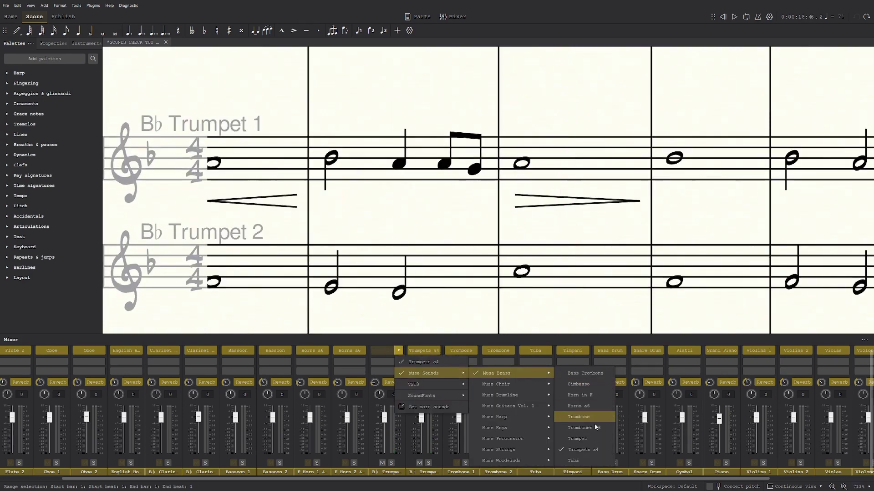
click(587, 430)
click(394, 170)
key(space)
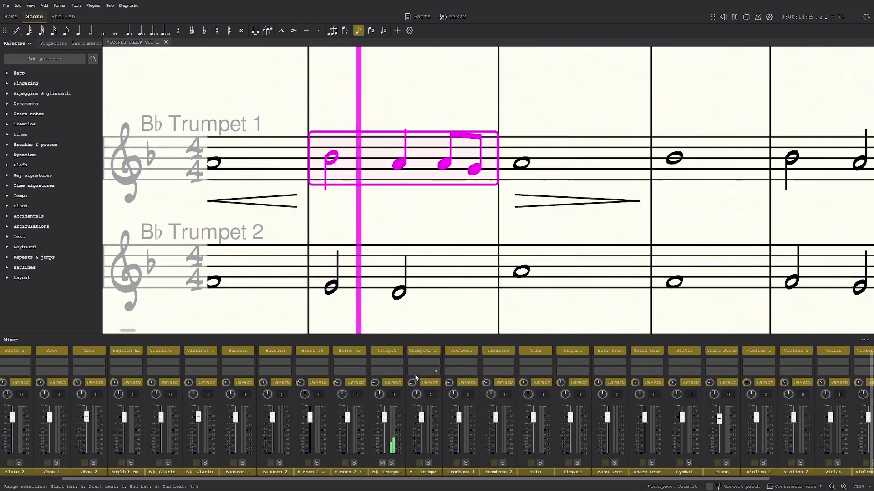
ctrl+scroll(396, 207, down, 6)
drag(396, 207, 503, 195)
ctrl+scroll(540, 214, up, 2)
Reassign the Muse Brass sound Trumpets a4 to the B♭ Trumpet 1 channel and clear the score selection
click(398, 352)
mouse_move(437, 373)
mouse_move(503, 371)
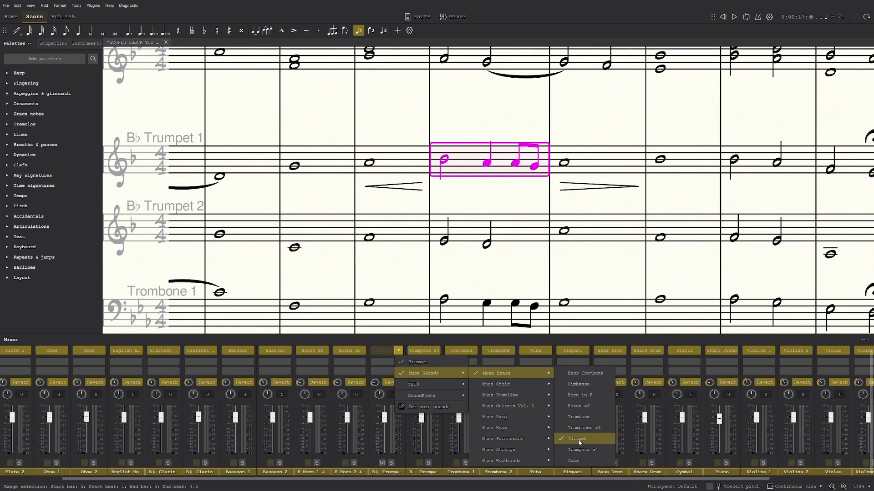
click(593, 449)
ctrl+scroll(383, 265, down, 6)
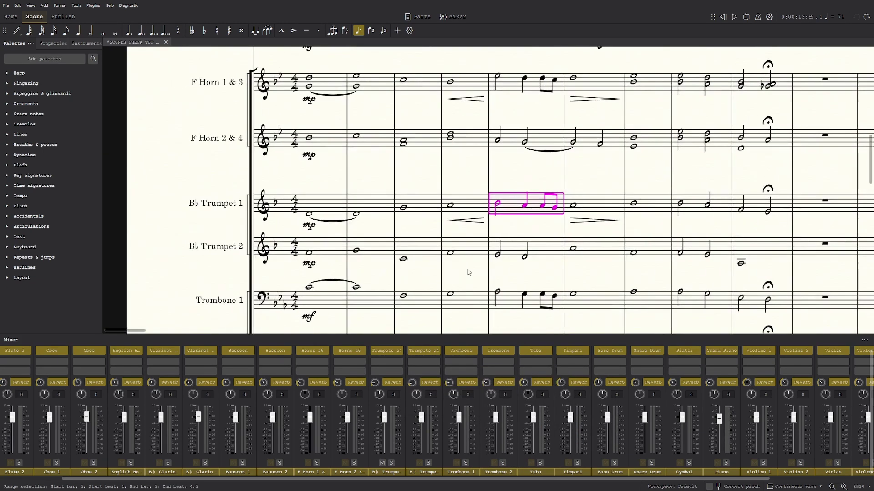
ctrl+scroll(364, 276, up, 6)
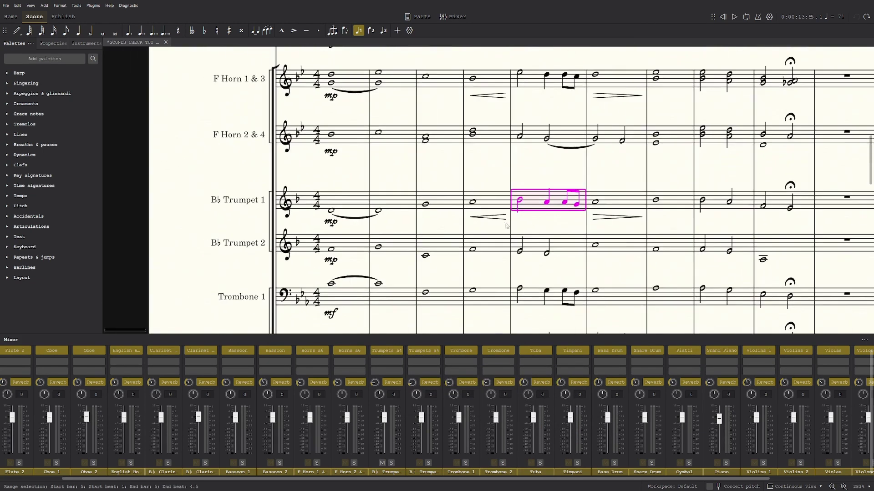
key(Escape)
Play back both trombone staves from measure 5 with their single Trombone sounds, and stop playback
ctrl+scroll(392, 230, up, 5)
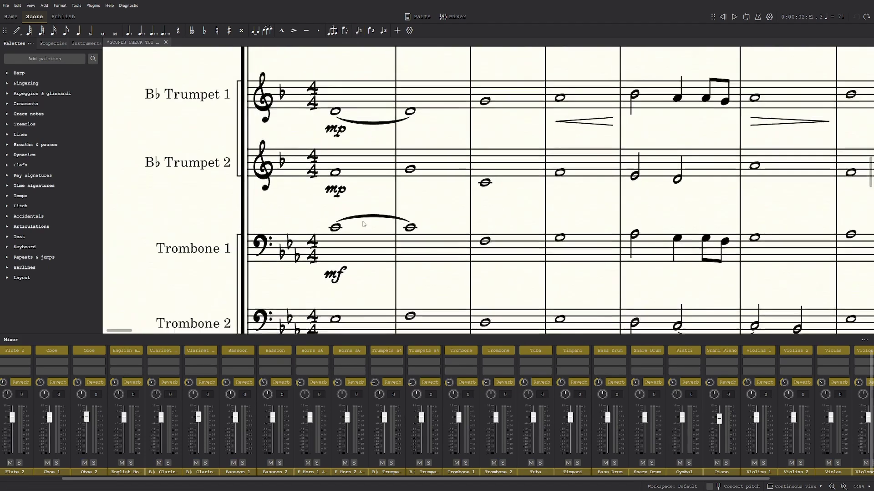
drag(392, 229, 432, 186)
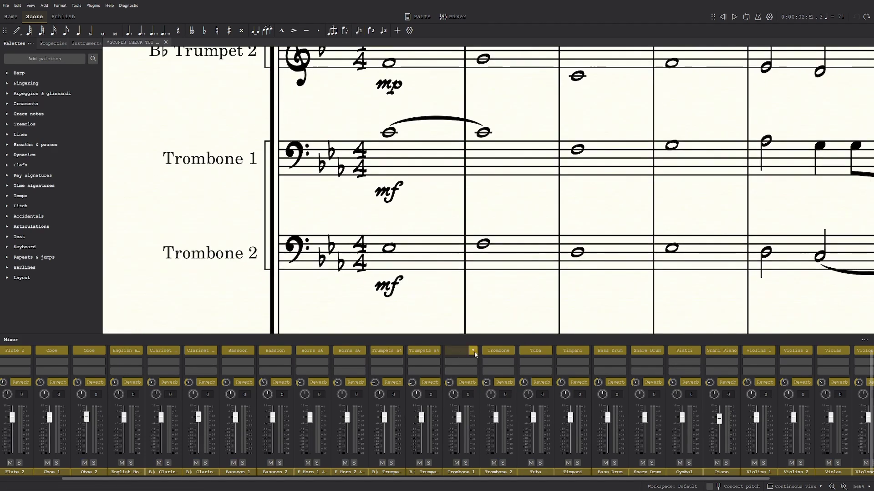
click(423, 248)
shift+click(423, 166)
drag(518, 201, 395, 216)
ctrl+scroll(394, 218, down, 1)
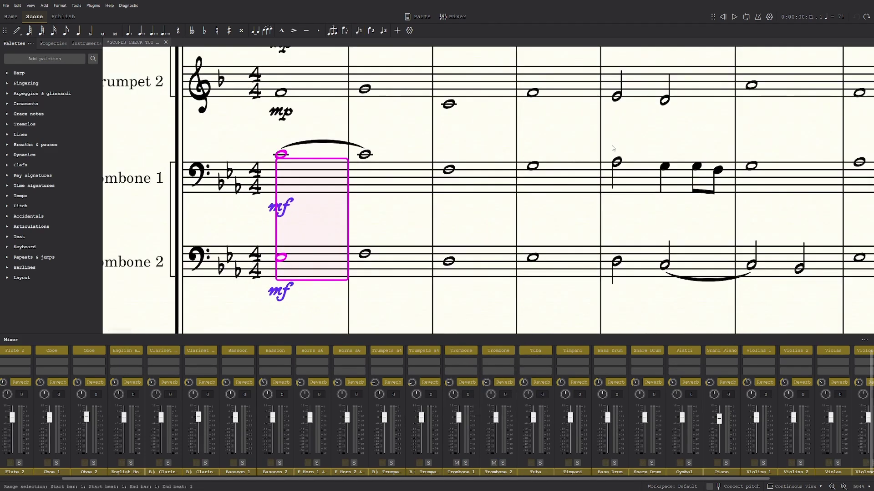
click(628, 184)
shift+click(632, 269)
scroll(459, 205, right, 3)
key(space)
ctrl+scroll(470, 202, up, 5)
drag(482, 212, 587, 209)
ctrl+scroll(501, 215, down, 1)
ctrl+scroll(543, 221, down, 3)
key(space)
Assign the Muse Brass sound Trombones a3 to the Trombone 1 mixer channel
click(472, 351)
mouse_move(502, 374)
mouse_move(572, 374)
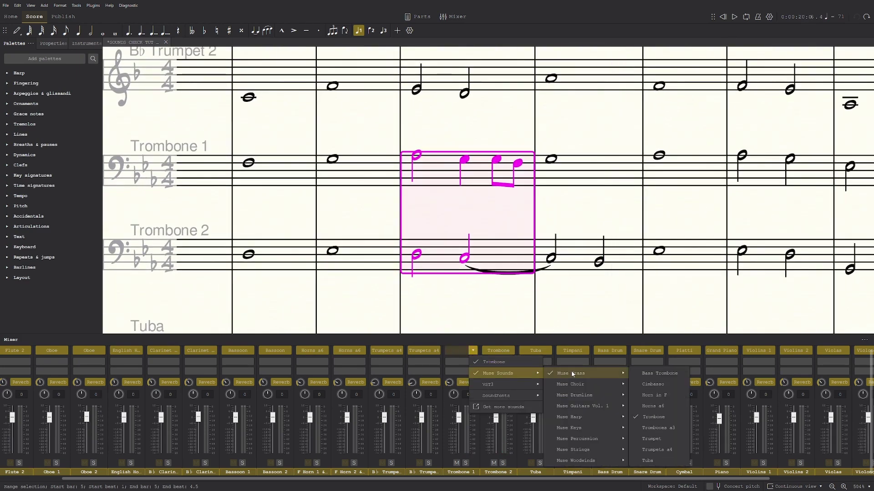
click(665, 429)
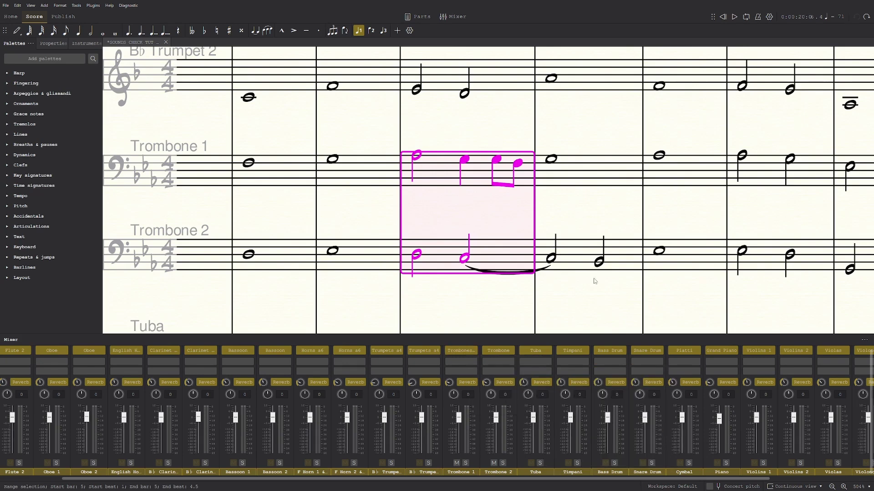
Assign the Muse Brass sound Trombones a3 to the Trombone 2 mixer channel
click(509, 350)
mouse_move(546, 373)
mouse_move(614, 373)
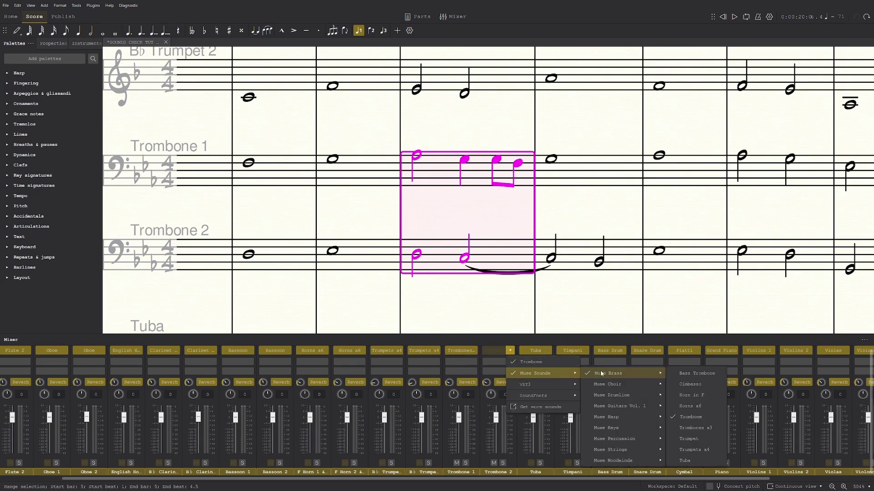
click(699, 432)
Play back both trombone staves from measure 5 with the Trombones a3 sounds, and stop playback
scroll(455, 231, down, 2)
drag(446, 222, 399, 229)
key(shift+Up)
key(space)
scroll(437, 210, up, 6)
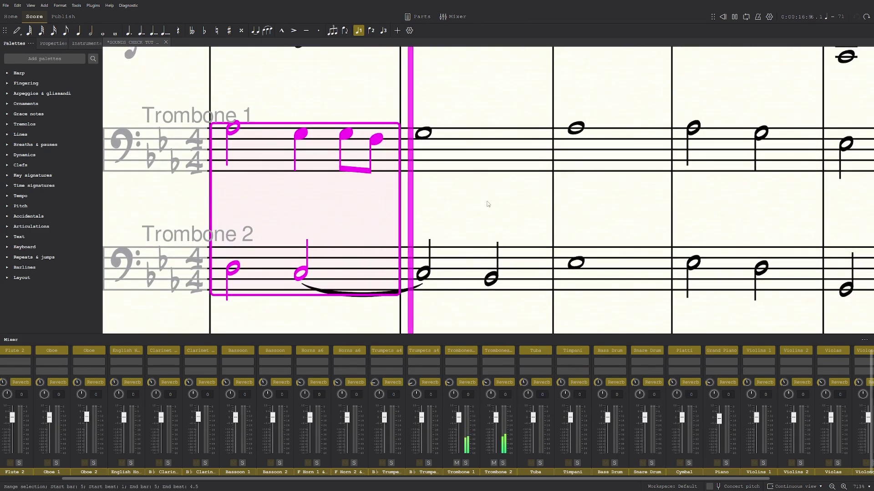
scroll(473, 214, down, 1)
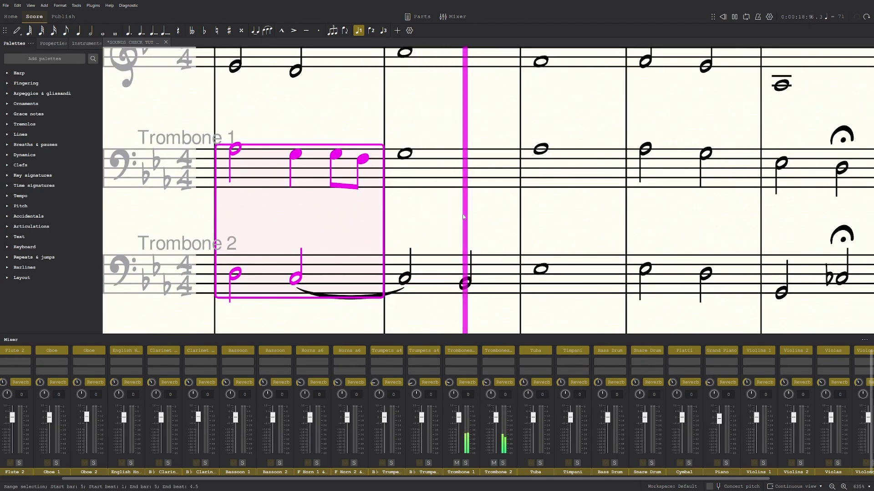
scroll(470, 217, down, 4)
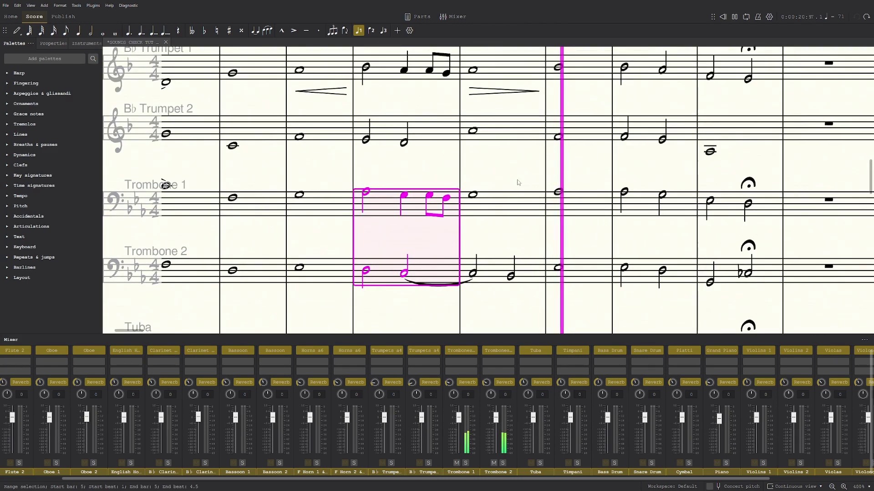
key(space)
Play back the horn, trumpet and trombone staves together from measure 1, and stop playback
scroll(540, 220, down, 4)
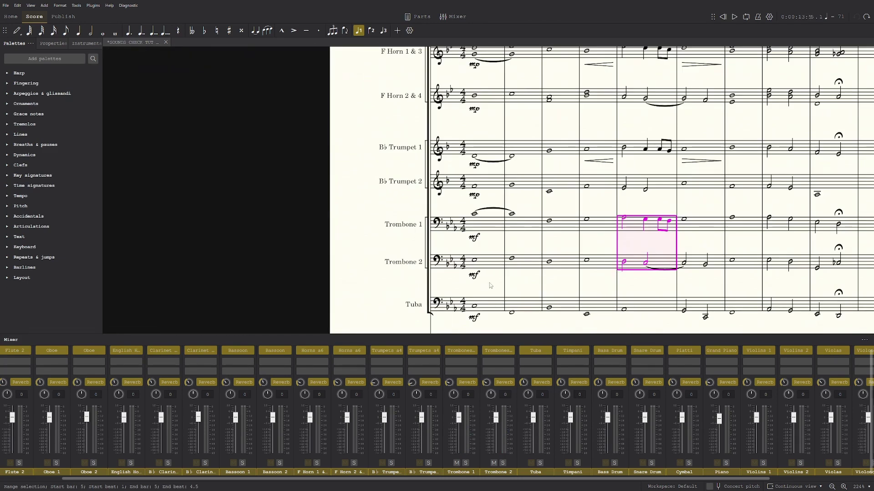
drag(490, 263, 418, 315)
scroll(418, 314, down, 1)
shift+click(419, 127)
key(space)
scroll(367, 190, up, 2)
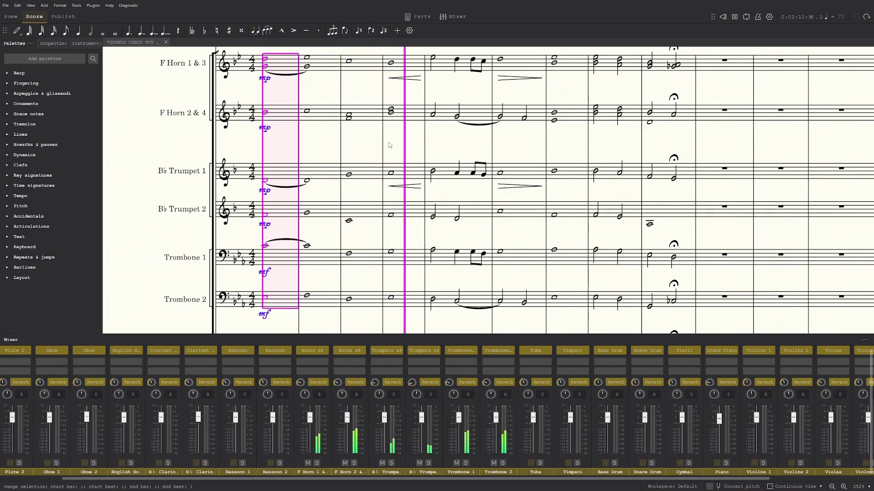
key(space)
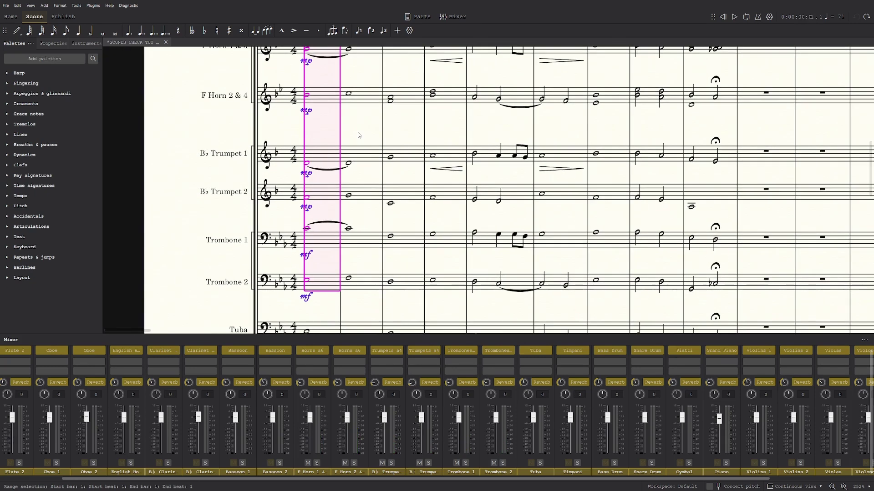
Clear the brass selection in measure 1 and save the score
drag(364, 140, 395, 184)
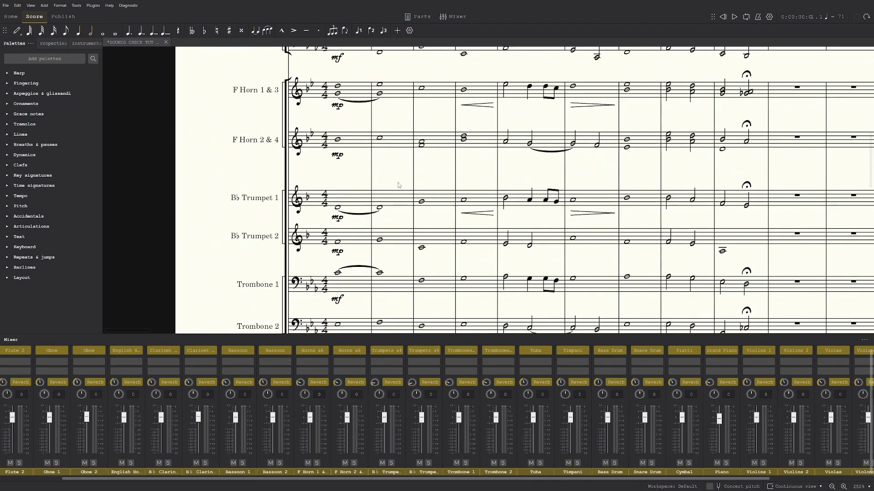
key(ctrl+minus)
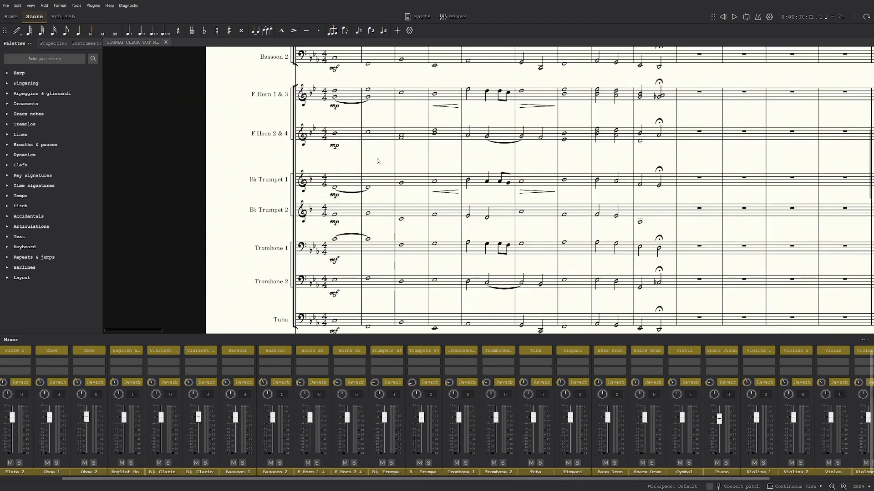
drag(377, 159, 369, 158)
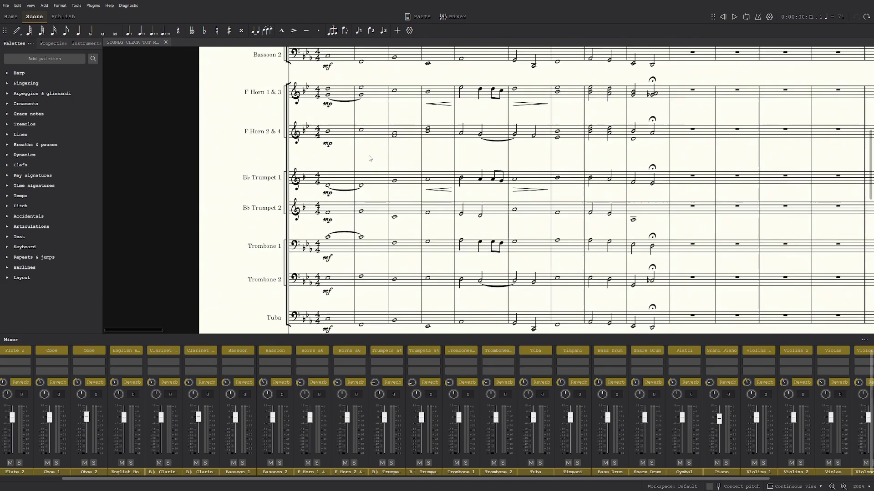
Browse the Muse Sounds libraries available for the Tuba channel, including Muse Choir, Muse Strings and Muse Woodwinds
click(547, 351)
mouse_move(573, 373)
mouse_move(655, 373)
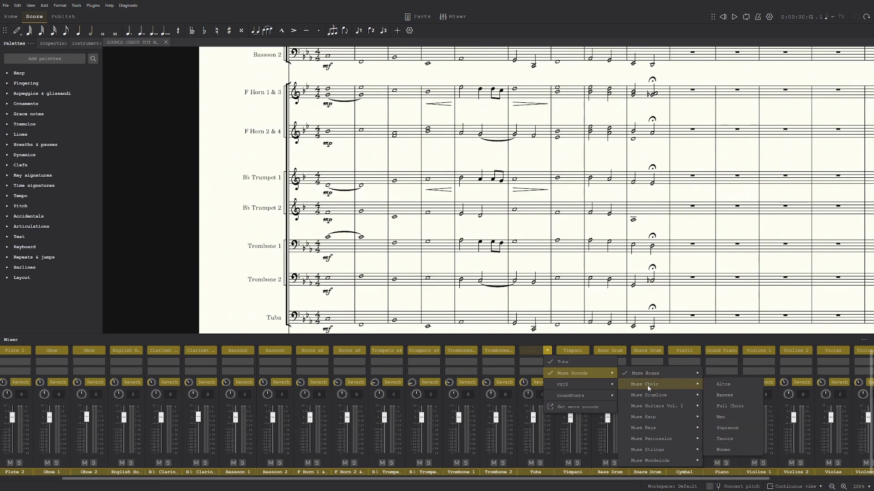
mouse_move(657, 428)
mouse_move(660, 461)
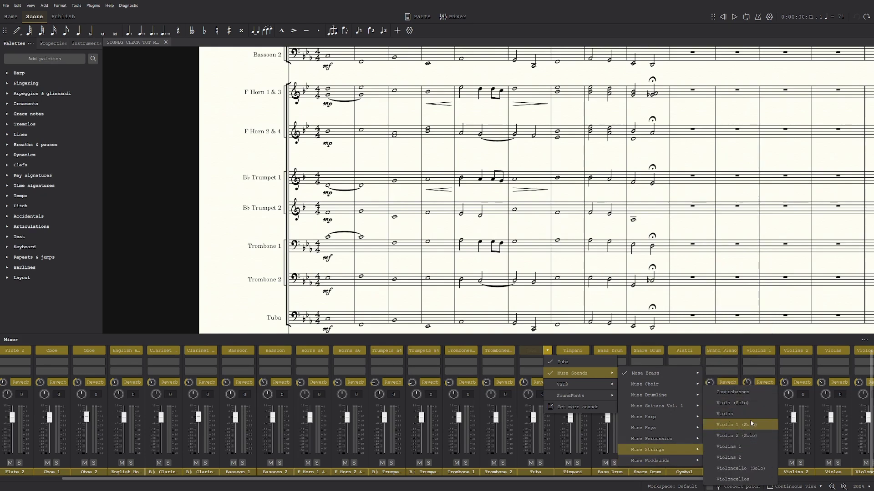
drag(386, 269, 359, 246)
Examine the reverb send levels of the horn, trumpet and trombone mixer channels
scroll(359, 248, down, 1)
drag(338, 303, 348, 218)
scroll(349, 218, down, 4)
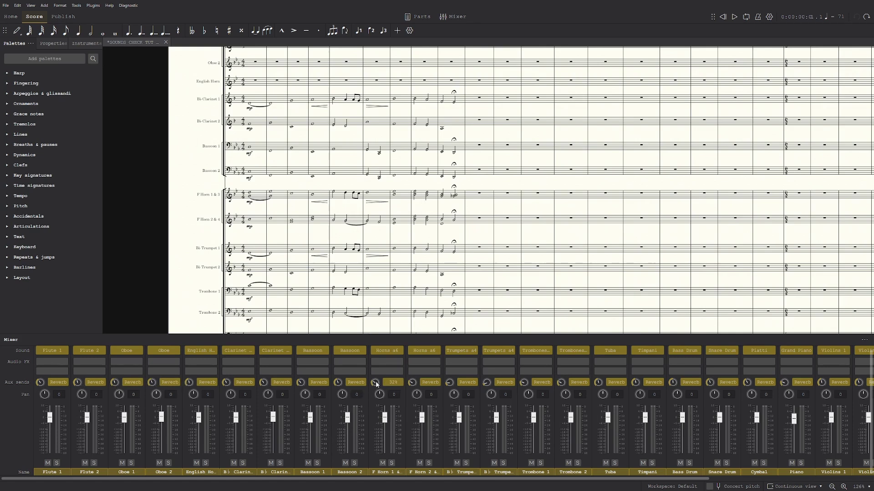
drag(304, 479, 341, 479)
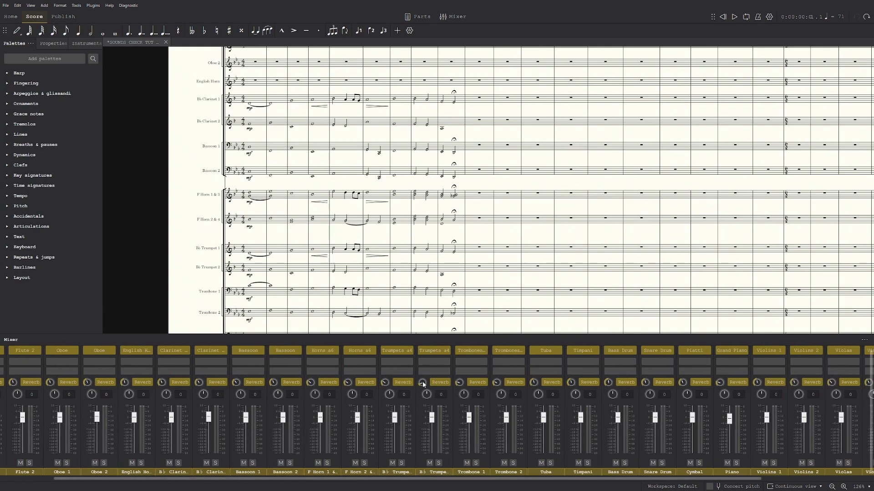
mouse_move(460, 384)
Look through the score from the opening measures to the Andantino passage with the full brass and piano
drag(690, 161, 514, 187)
scroll(514, 187, down, 3)
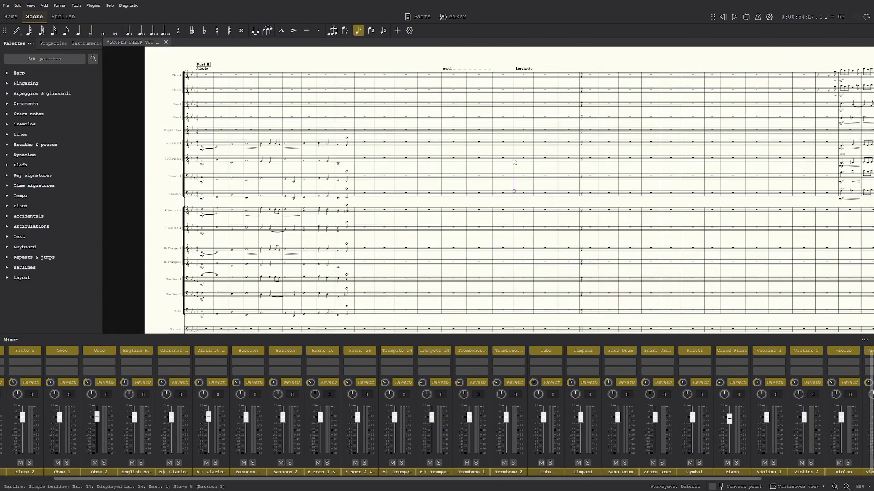
drag(646, 67, 327, 159)
drag(562, 129, 343, 138)
scroll(483, 160, up, 2)
drag(710, 139, 269, 137)
drag(464, 135, 172, 138)
scroll(531, 146, down, 3)
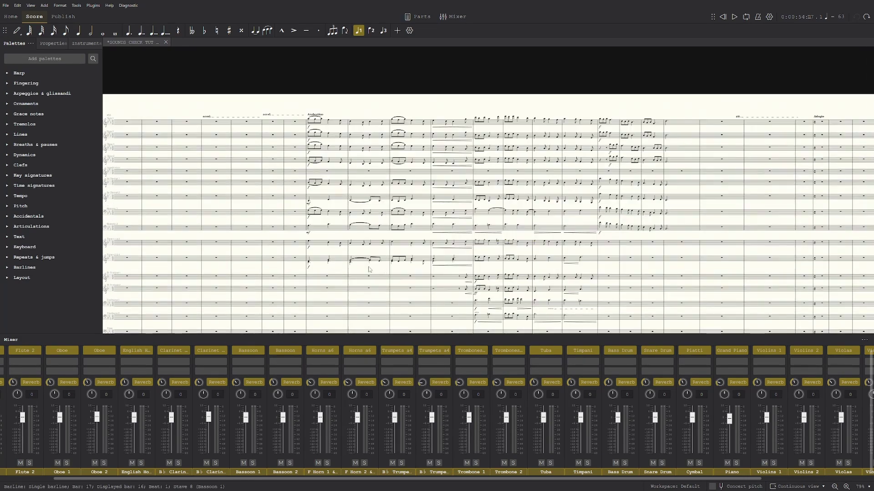
drag(369, 270, 325, 230)
scroll(370, 287, up, 3)
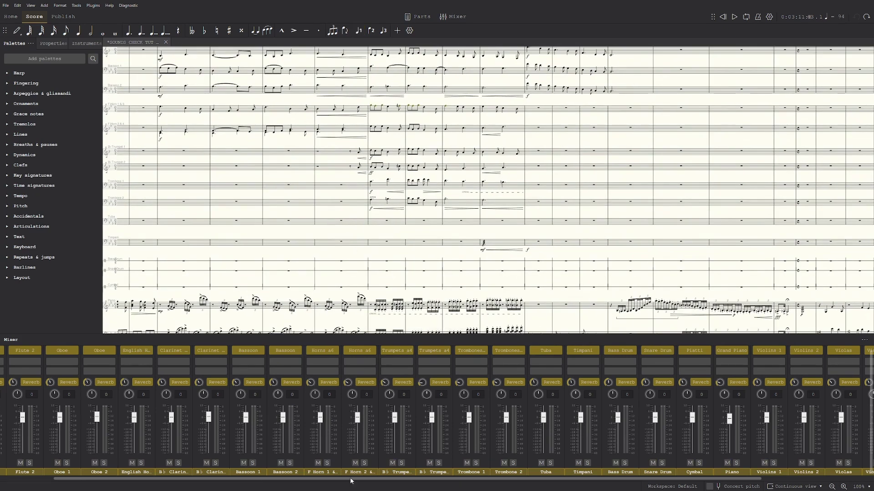
Examine the reverb send level of the Piano mixer channel
drag(351, 479, 373, 479)
scroll(515, 480, right, 4)
scroll(531, 481, right, 1)
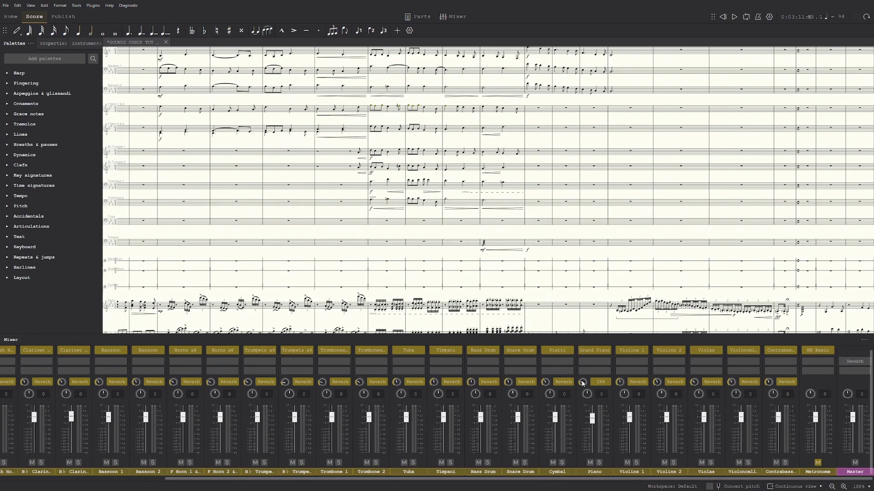
Look through the piano and string staves around the Lento and Andantino passages
drag(556, 306, 680, 218)
drag(518, 275, 642, 283)
drag(495, 480, 470, 480)
drag(411, 226, 422, 225)
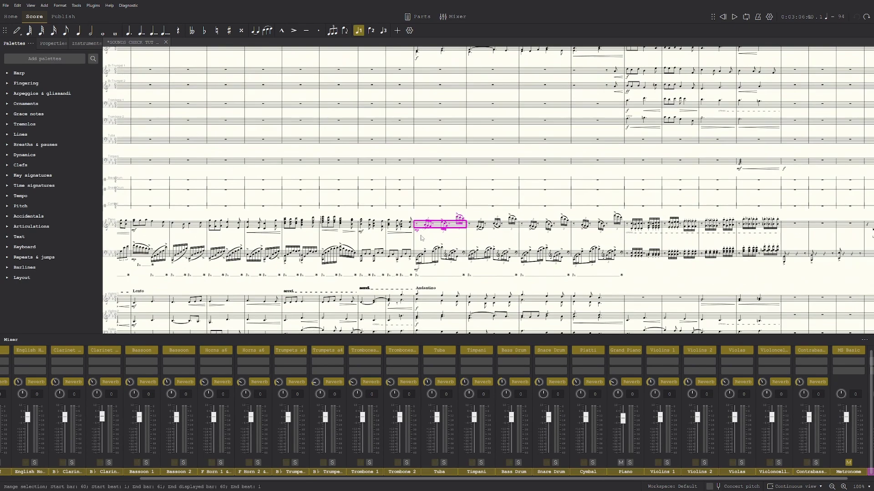
click(420, 235)
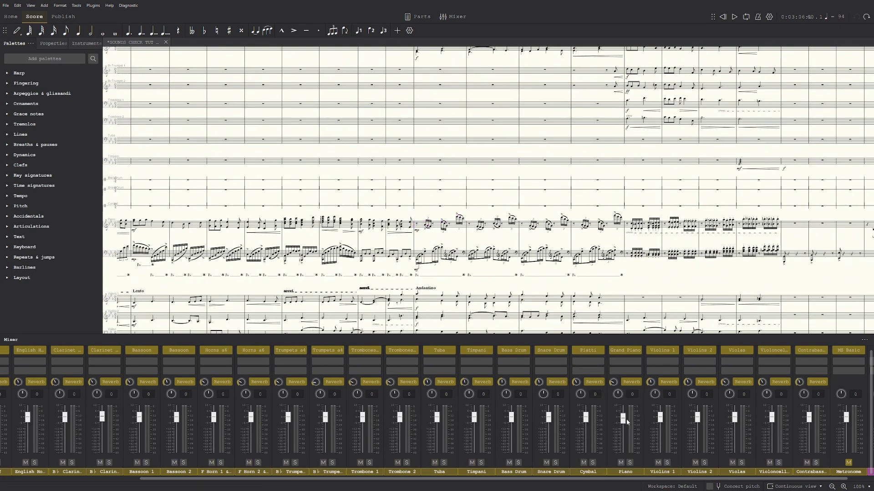
scroll(627, 427, down, 2)
scroll(566, 277, down, 3)
drag(475, 305, 641, 298)
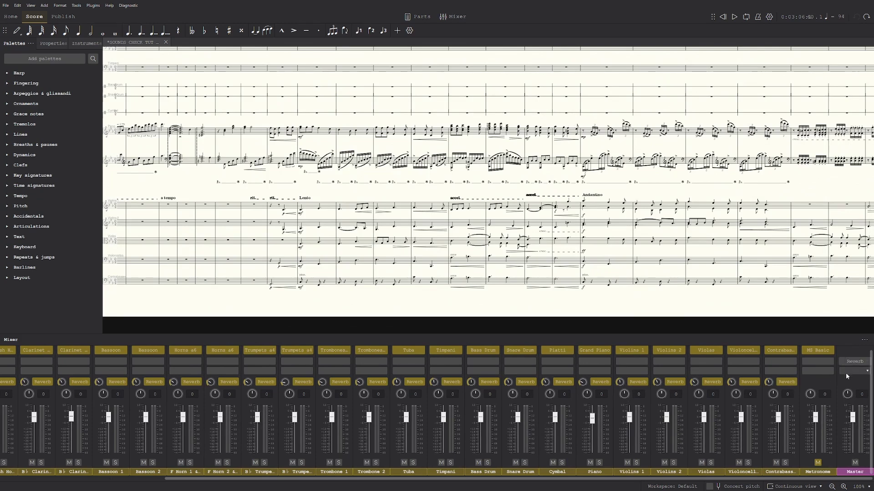
Examine the StaffPad Hall reverb effect on the Master mixer channel
click(854, 362)
drag(382, 168, 432, 152)
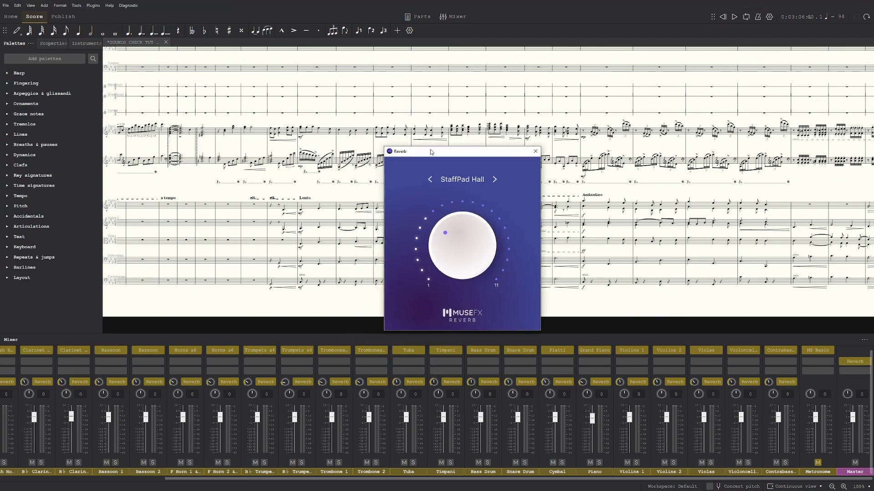
click(536, 152)
Play the score from the opening while testing a stronger StaffPad Hall reverb on the Master channel, and settle it at about the middle
drag(212, 307, 365, 302)
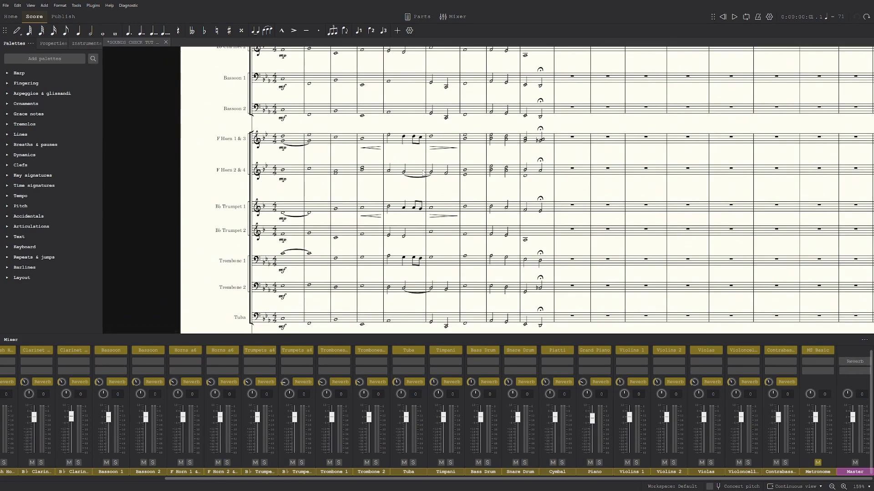
key(space)
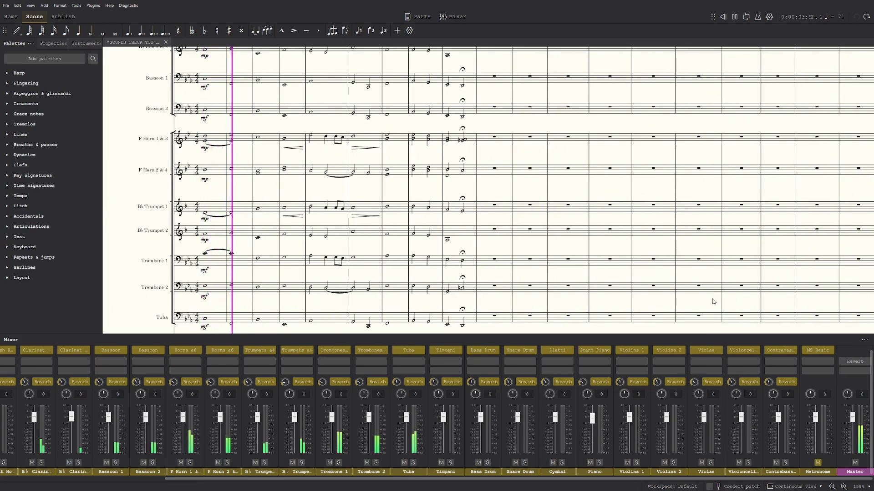
mouse_move(844, 362)
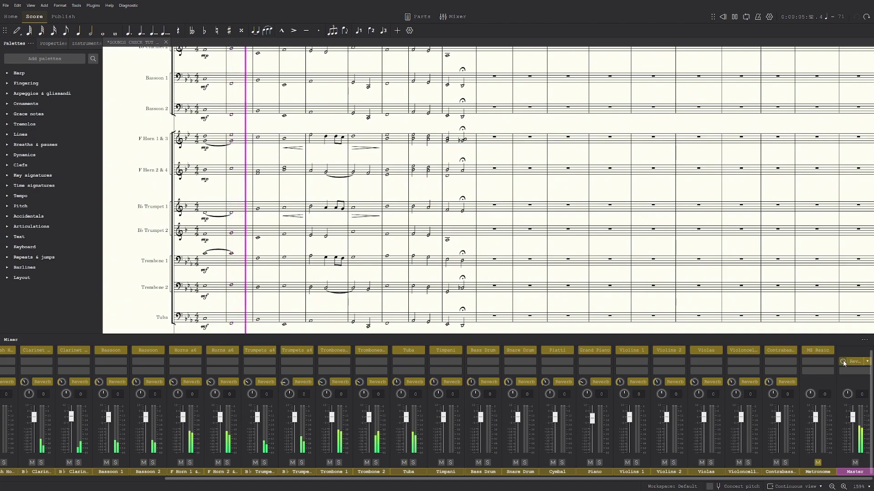
scroll(292, 116, up, 3)
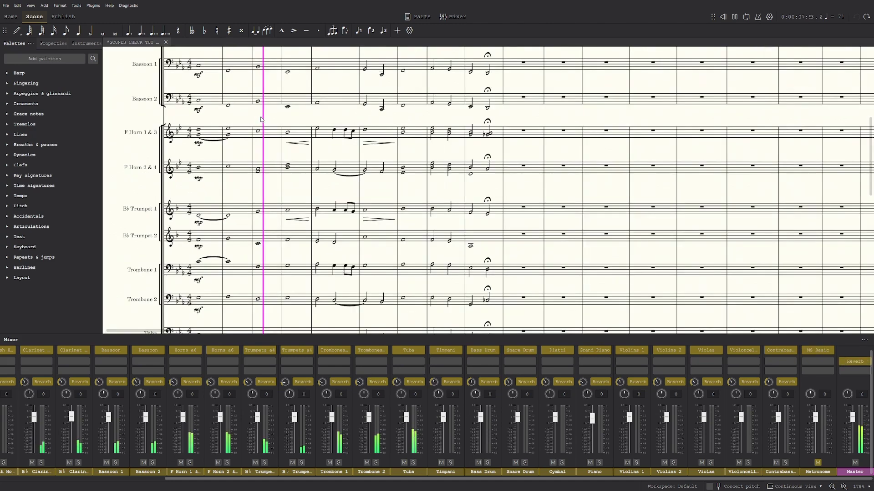
click(852, 362)
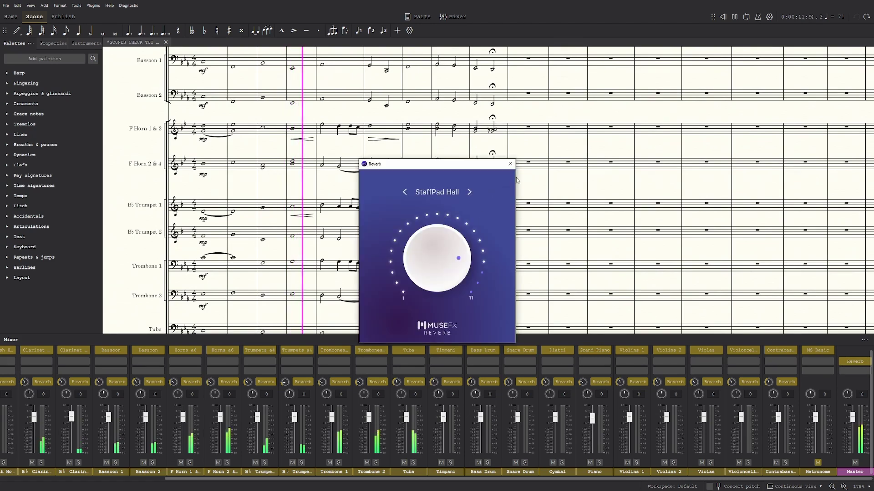
click(511, 164)
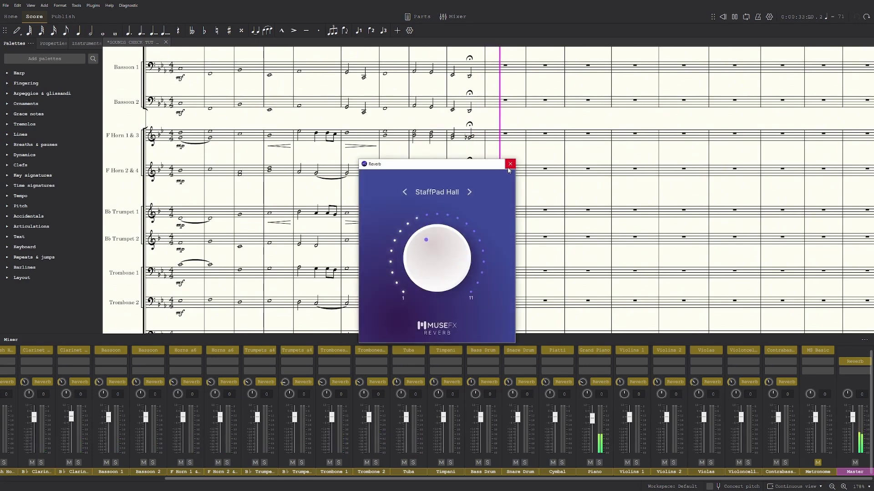
click(510, 165)
key(space)
scroll(451, 311, down, 3)
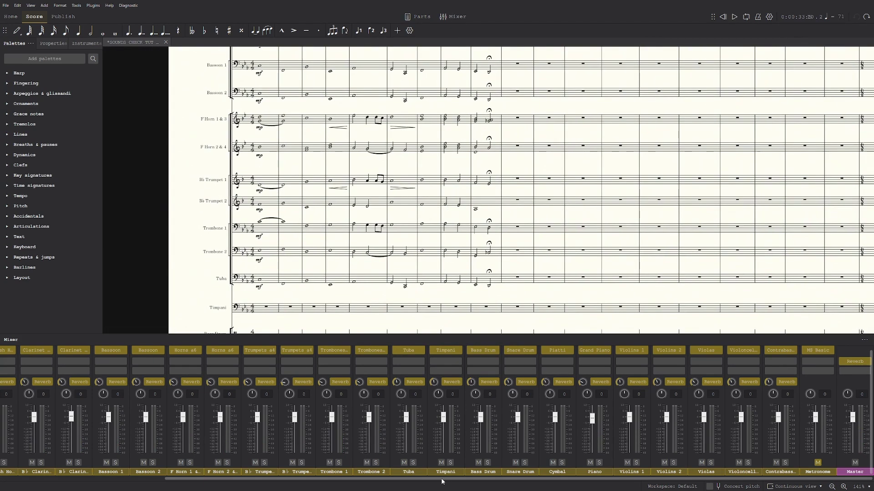
Examine the string passage from the Larghetto to the first 6/8 measure, from Violins 1 down to Contrabasses
drag(444, 479, 578, 474)
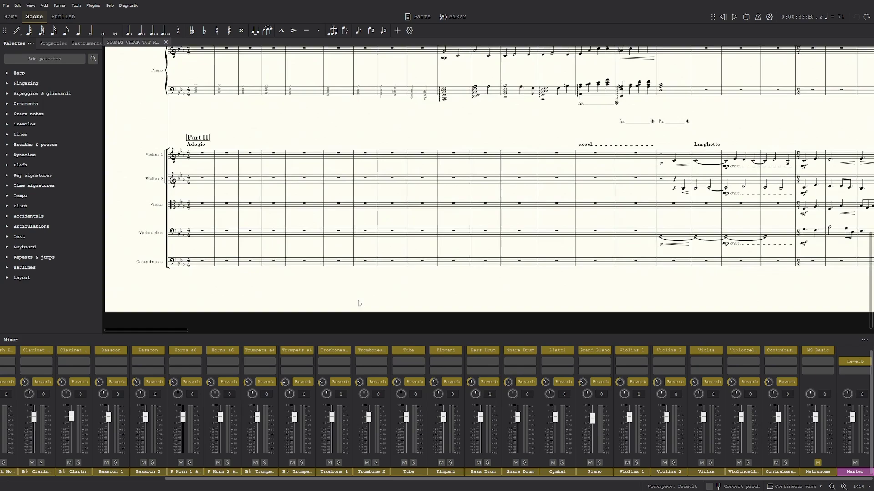
drag(358, 300, 370, 312)
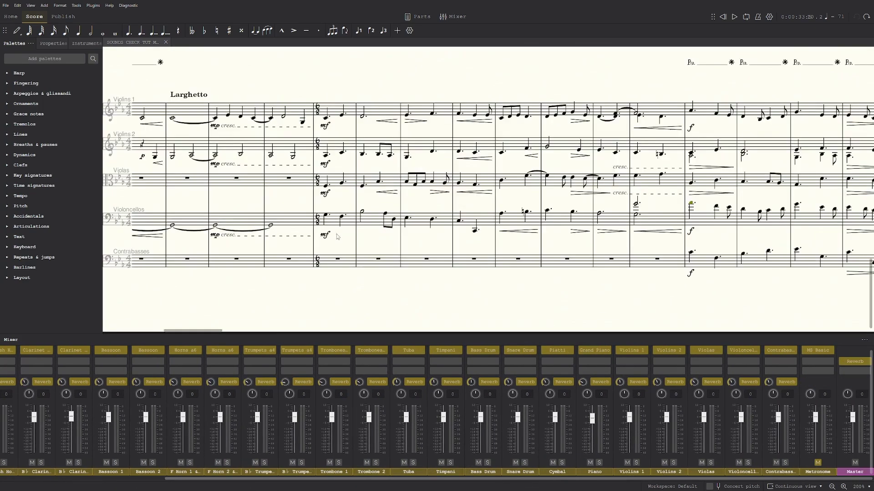
scroll(343, 226, up, 3)
drag(346, 91, 306, 112)
click(299, 87)
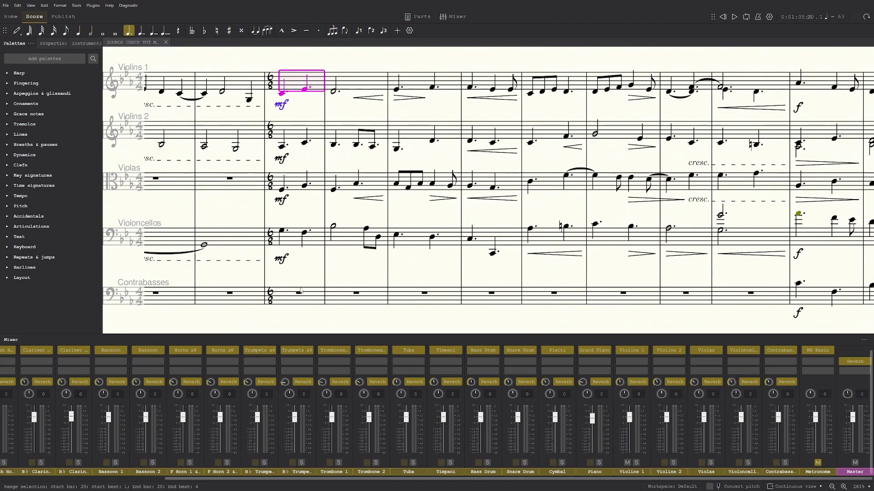
shift+click(301, 291)
drag(301, 248, 265, 258)
drag(332, 282, 318, 295)
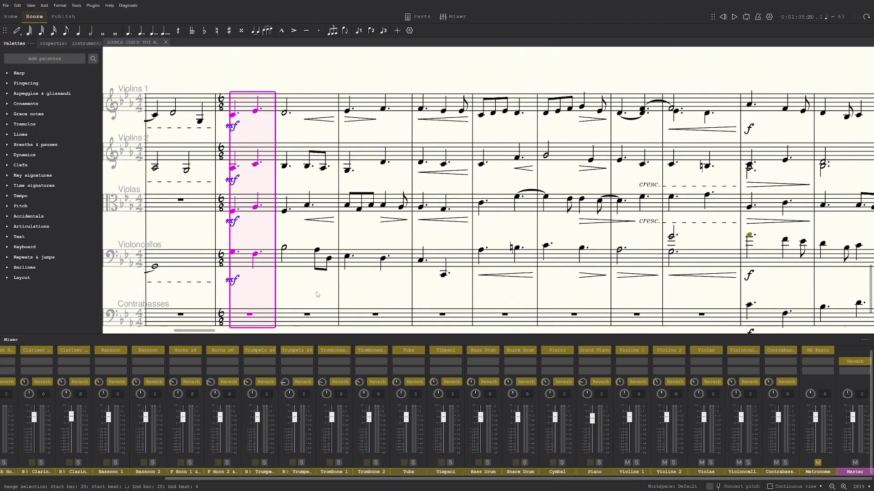
scroll(447, 265, down, 7)
scroll(448, 266, up, 3)
key(Escape)
scroll(664, 282, up, 2)
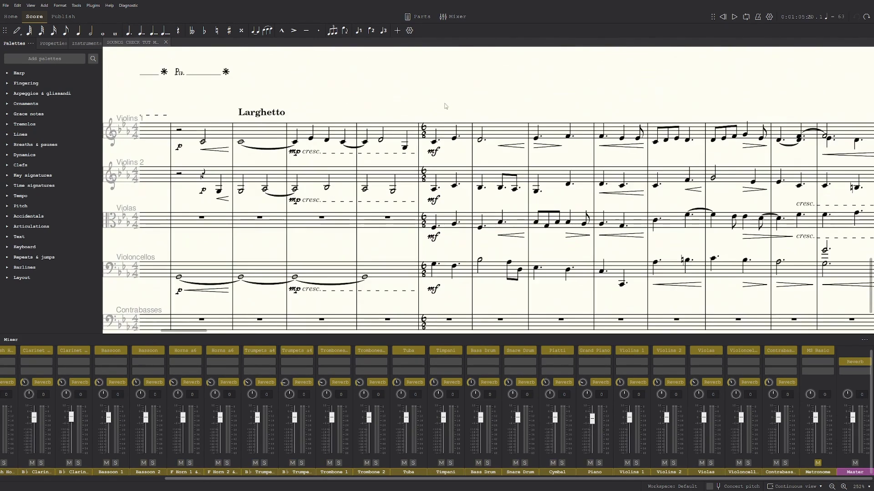
Slightly lower the mixer volume faders of the woodwind and brass channels, from Flute 1 through Tuba
scroll(194, 461, left, 5)
drag(50, 418, 124, 424)
drag(236, 418, 236, 424)
drag(347, 418, 347, 424)
drag(384, 418, 385, 422)
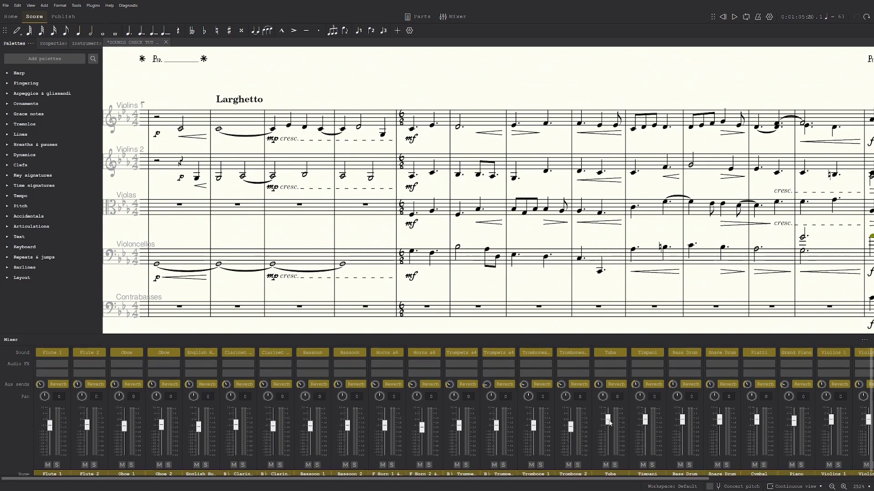
drag(610, 422, 610, 427)
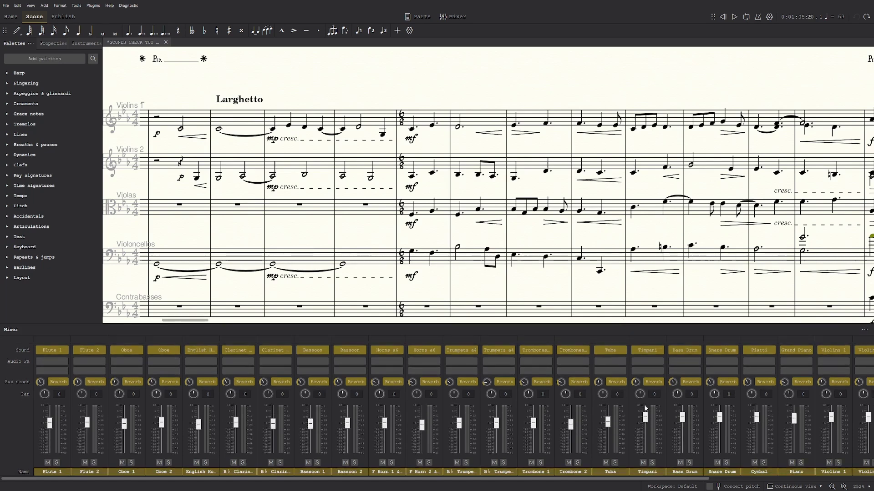
Slightly lower the volume faders of the percussion, Piano, string, Metronome and Master channels to match the winds and brass
drag(645, 417, 719, 423)
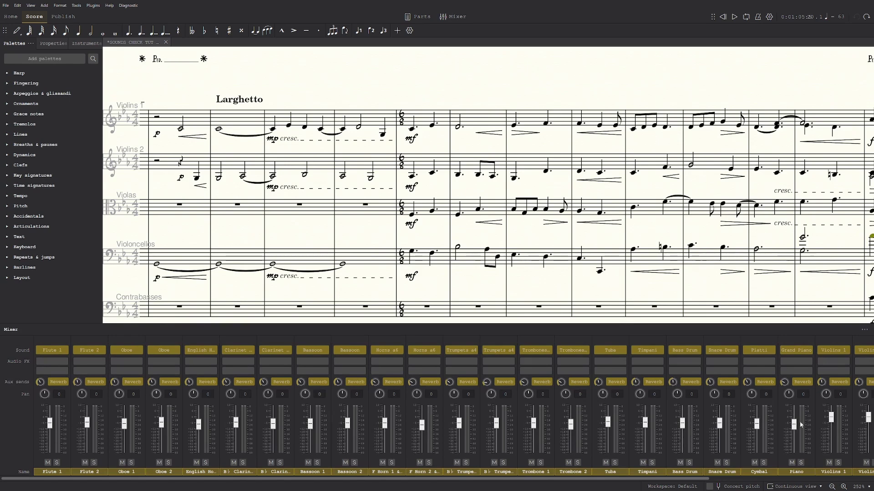
drag(831, 424, 830, 427)
drag(682, 479, 814, 464)
drag(740, 417, 814, 424)
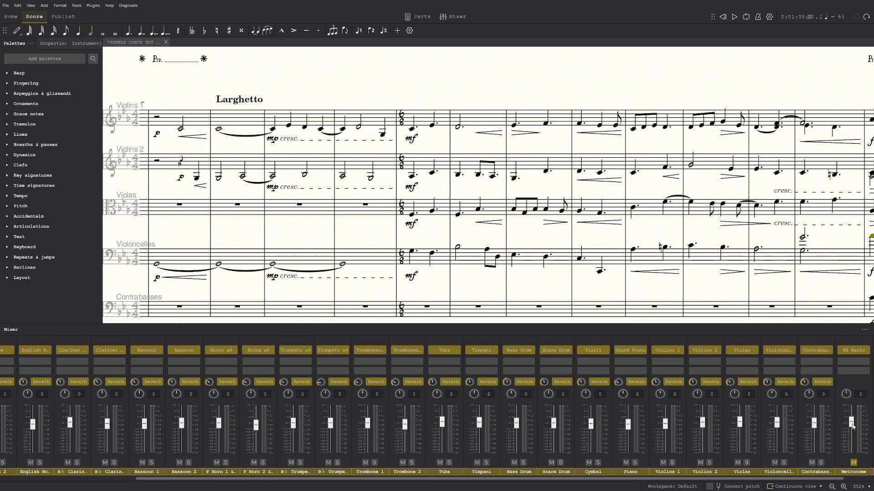
drag(821, 479, 865, 479)
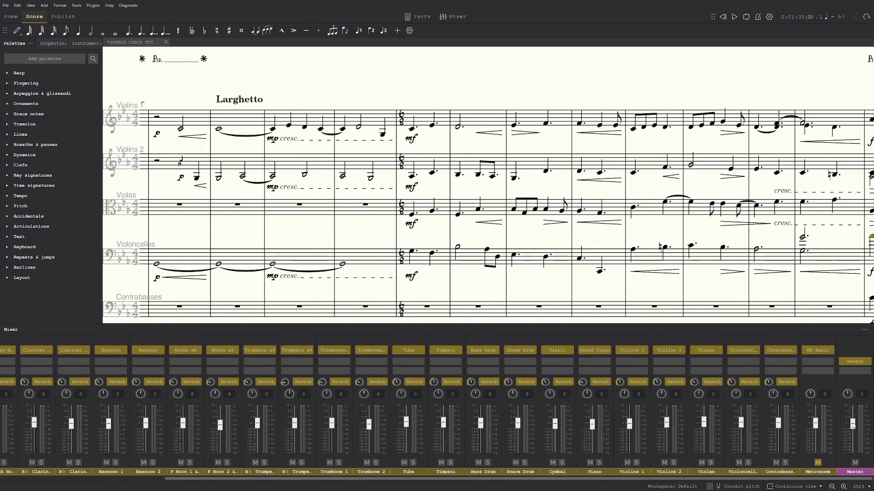
Play Violins 1 through Violoncellos from the first 6/8 measure, and raise the Violins 2 and Violas volume faders
drag(603, 293, 436, 291)
scroll(310, 283, up, 1)
drag(310, 285, 296, 267)
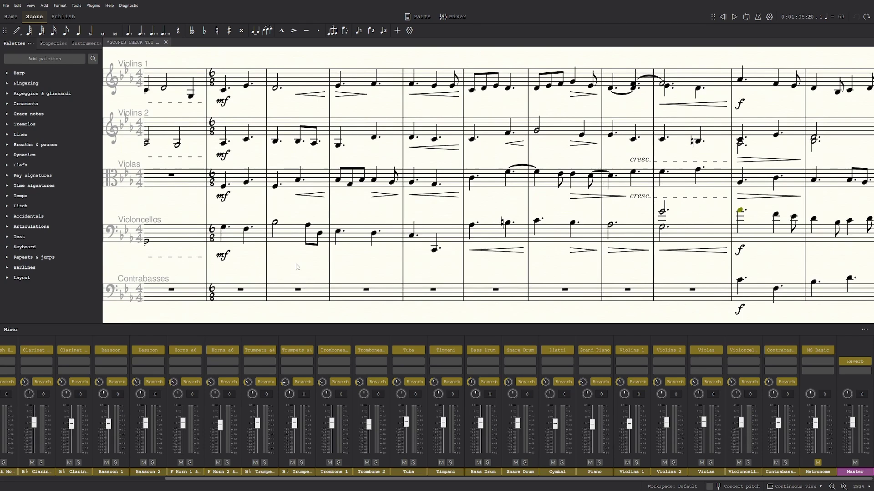
key(n)
key(Escape)
ctrl+scroll(305, 268, up, 2)
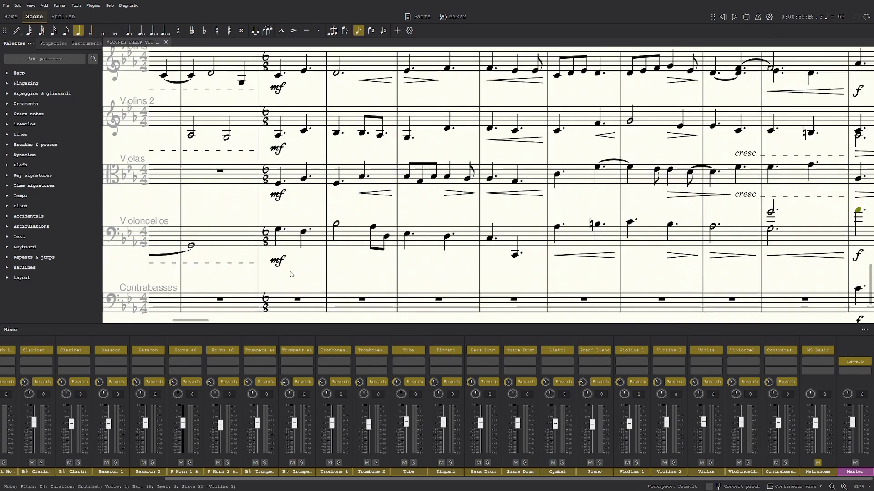
scroll(326, 283, up, 1)
click(277, 256)
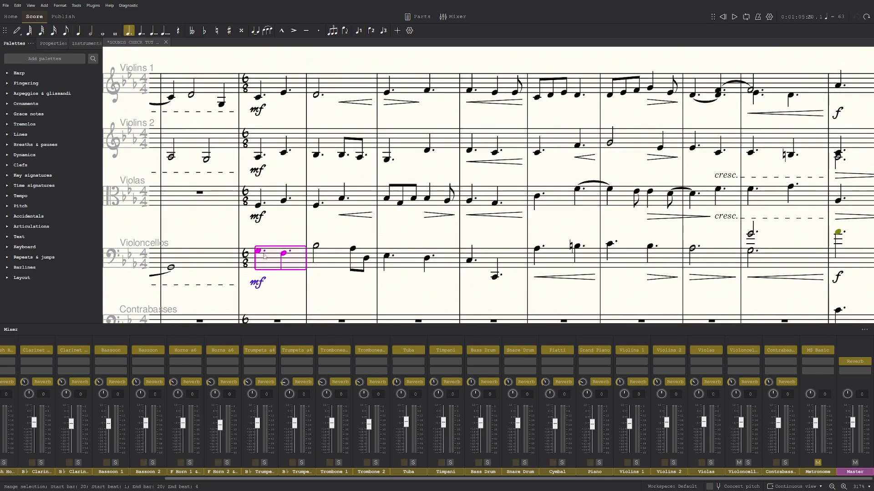
shift+click(273, 90)
key(space)
ctrl+scroll(295, 241, up, 3)
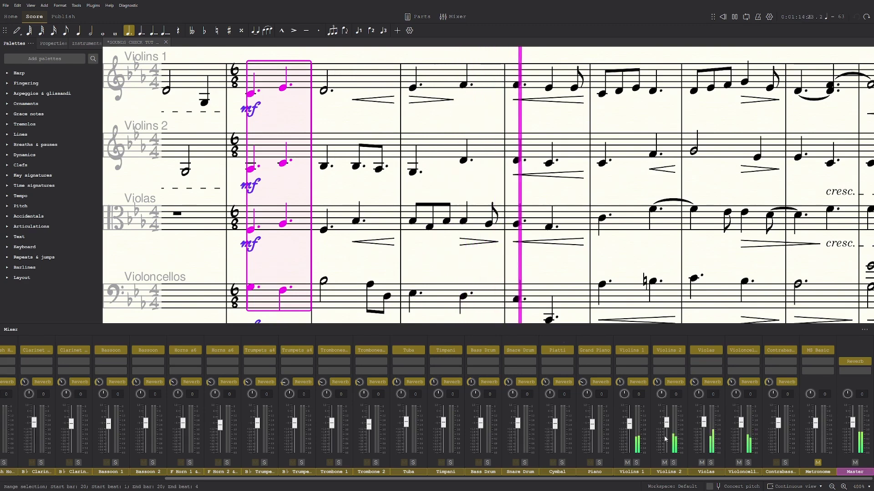
key(space)
drag(421, 272, 433, 272)
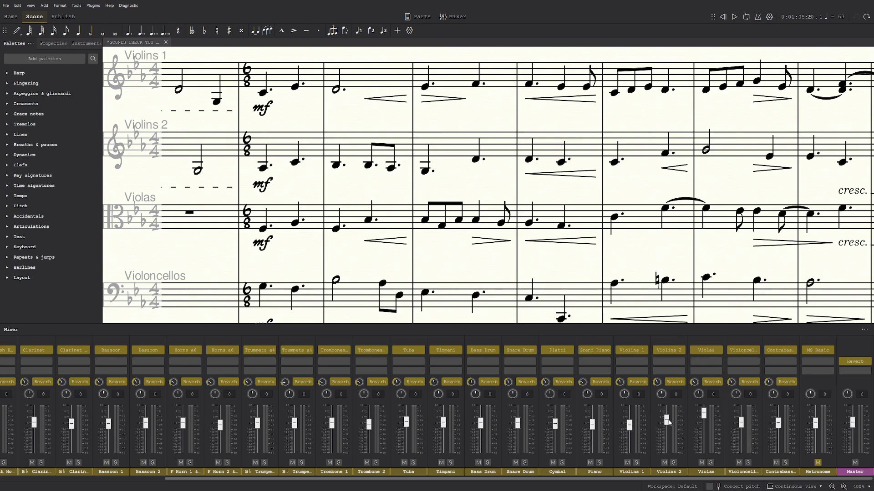
Browse the Muse Strings sounds available for the Violins 1 channel
click(643, 350)
mouse_move(678, 373)
mouse_move(743, 373)
mouse_move(747, 449)
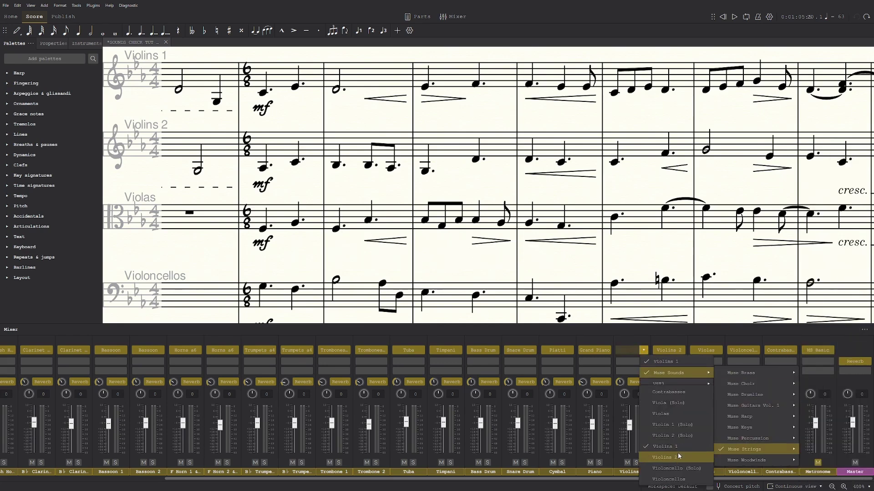
click(618, 339)
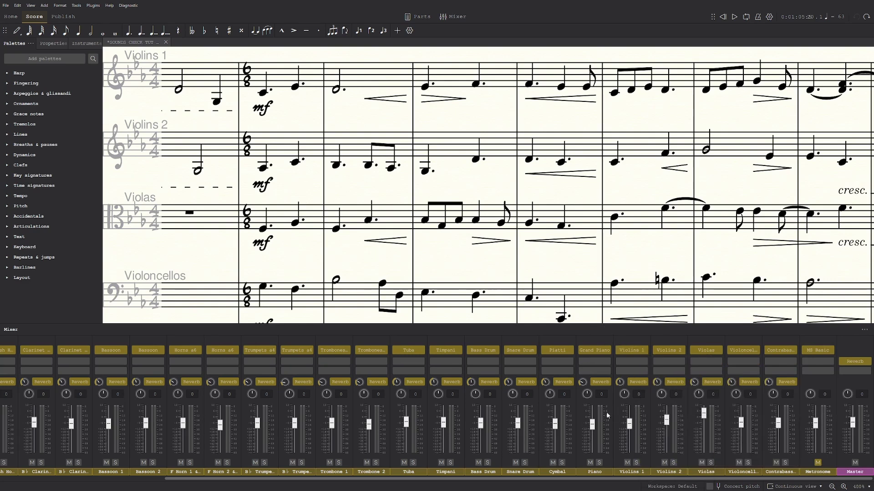
Slightly raise the volume fader of the Violoncellos channel
drag(286, 179, 278, 196)
click(271, 101)
drag(267, 141, 271, 131)
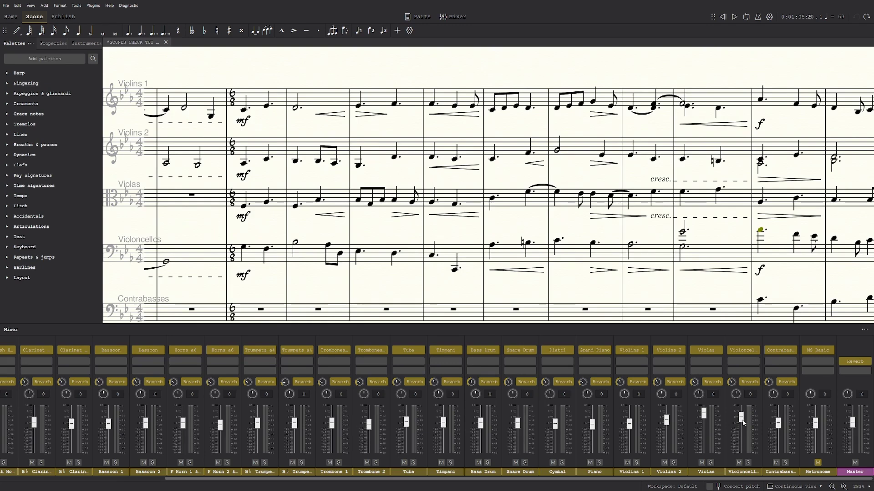
Listen to the rebalanced Violins 1 through Violoncellos from the first 6/8 measure
drag(311, 283, 330, 293)
click(281, 271)
drag(291, 138, 258, 127)
scroll(258, 127, down, 1)
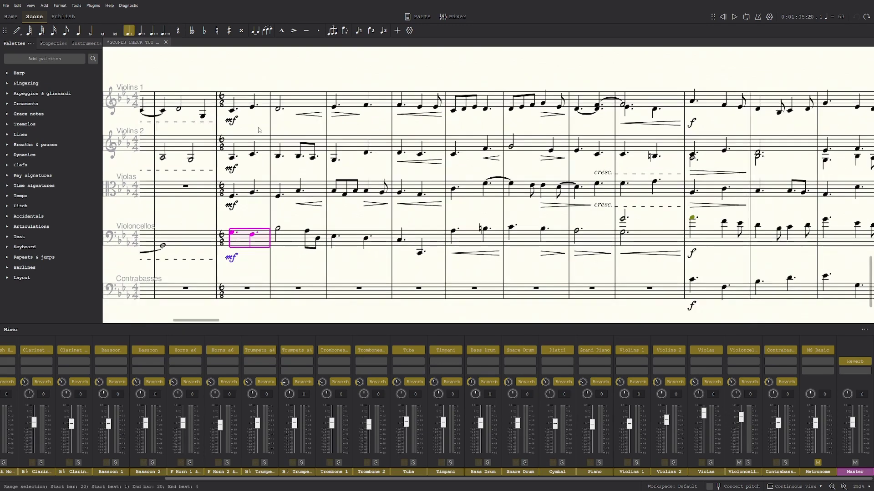
shift+click(250, 102)
scroll(250, 126, up, 2)
scroll(250, 127, up, 2)
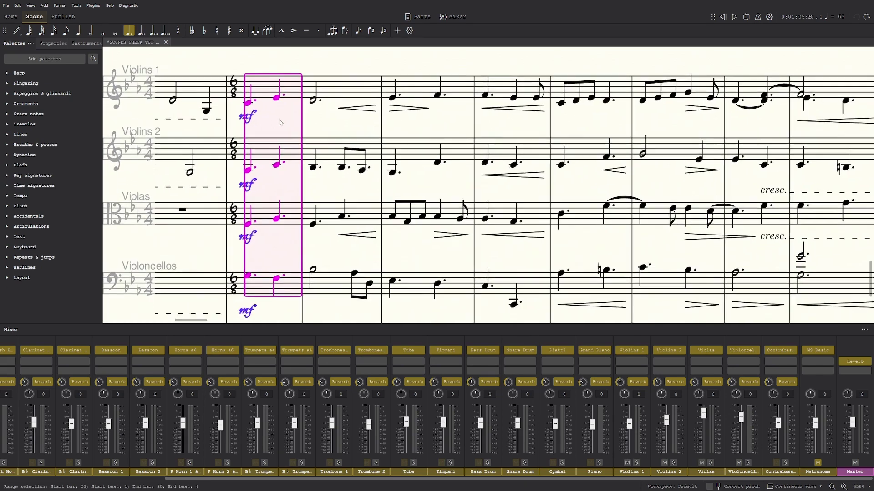
key(space)
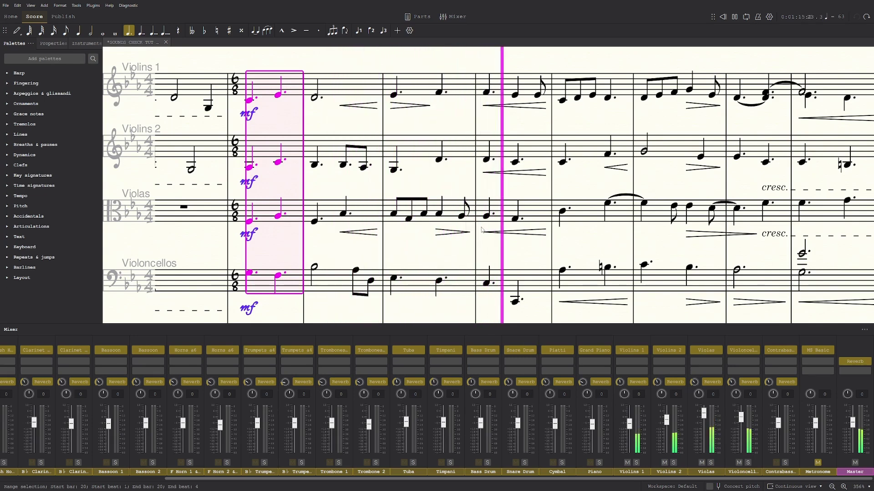
key(space)
Clear the selection in the string staves and save the score
click(402, 230)
scroll(402, 229, up, 1)
click(393, 212)
key(Escape)
key(ctrl+minus)
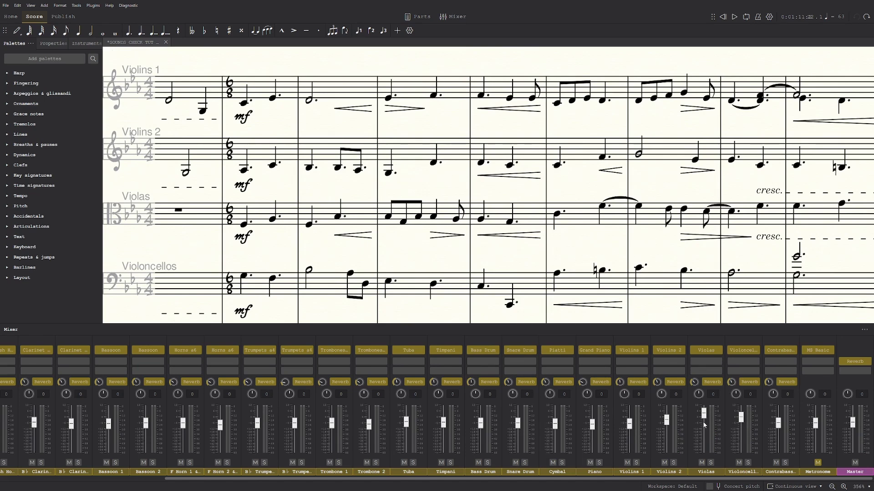
key(ctrl+s)
scroll(274, 119, left, 3)
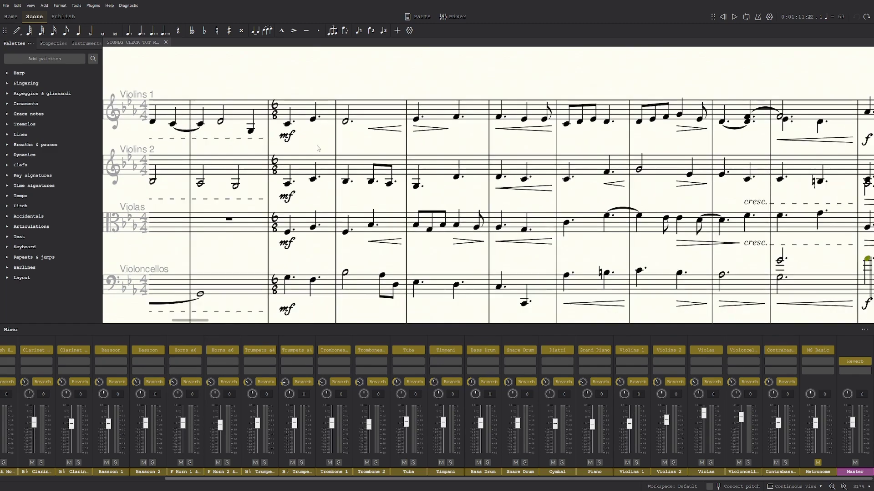
scroll(382, 185, up, 2)
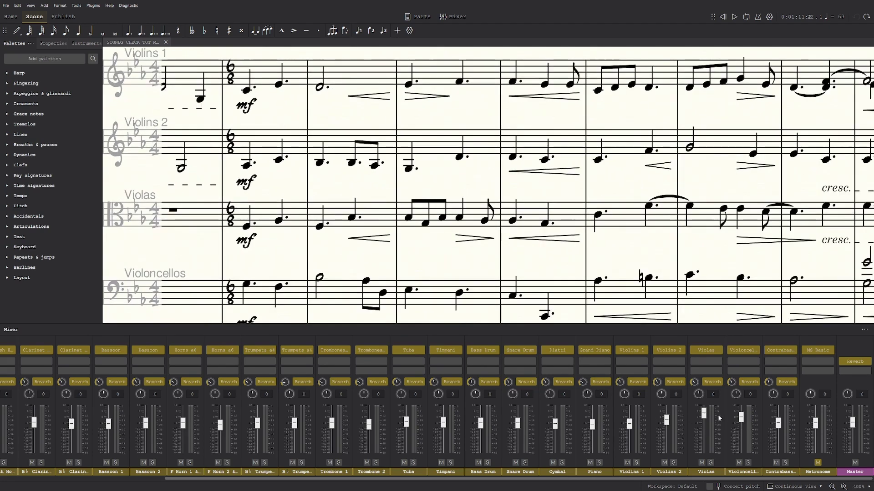
Slightly raise the volume fader of the Contrabasses channel and listen to all string staves from bar 28
scroll(360, 274, up, 1)
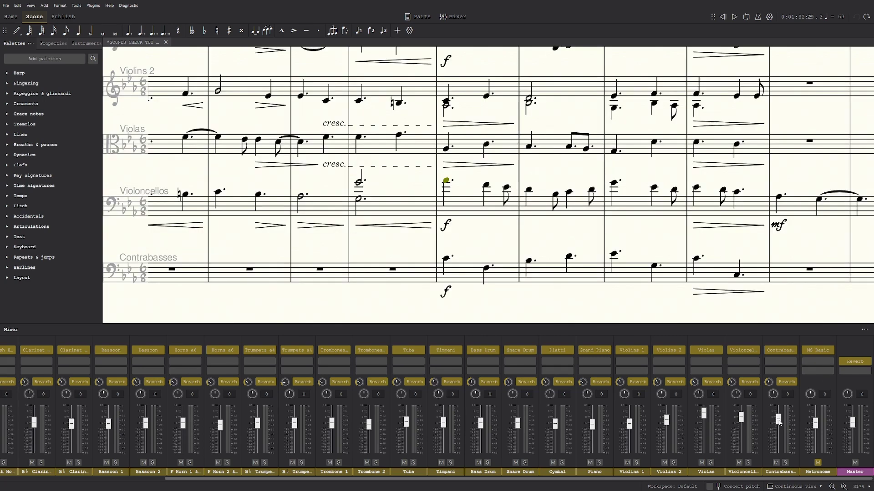
drag(470, 298, 461, 305)
click(456, 278)
scroll(455, 274, down, 2)
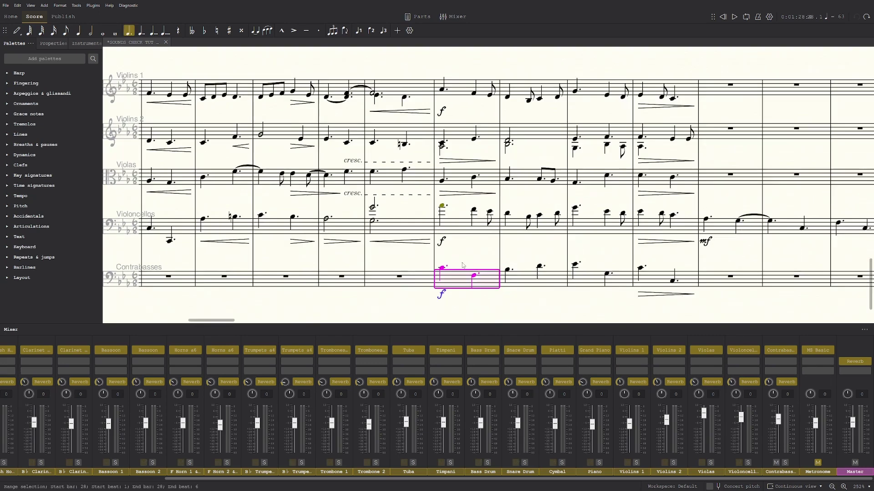
drag(483, 127, 446, 144)
shift+click(428, 106)
scroll(434, 307, up, 2)
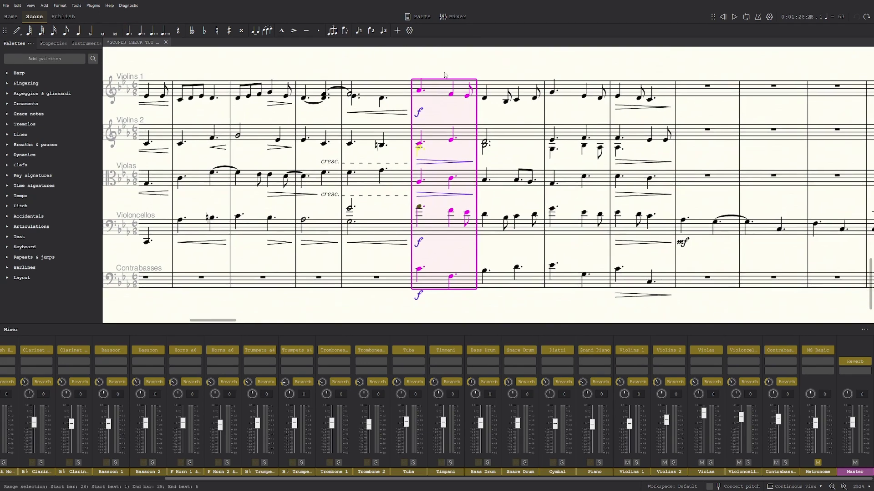
key(space)
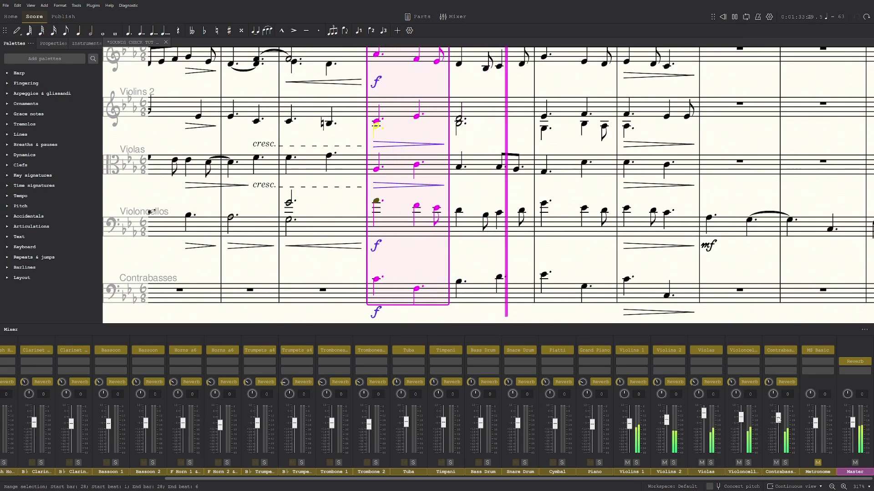
scroll(510, 255, down, 2)
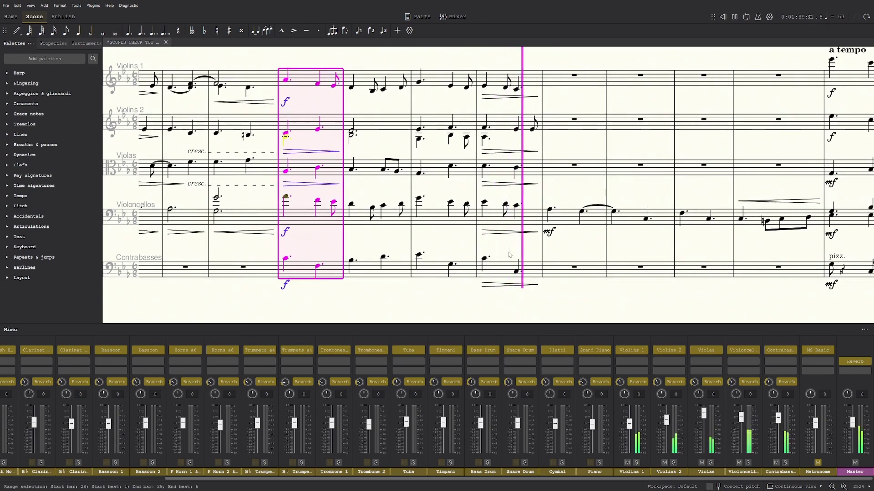
key(space)
Replay the string section from bar 28 to check the Contrabasses balance, then clear the selection
key(space)
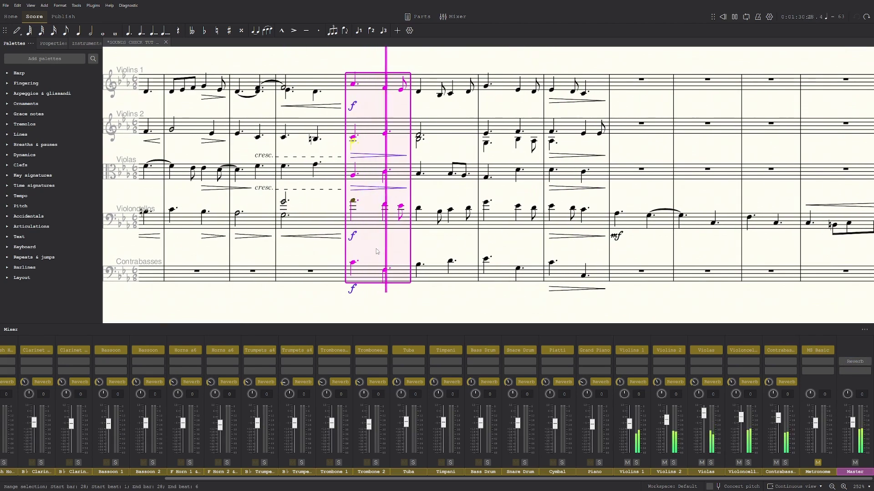
scroll(376, 248, up, 3)
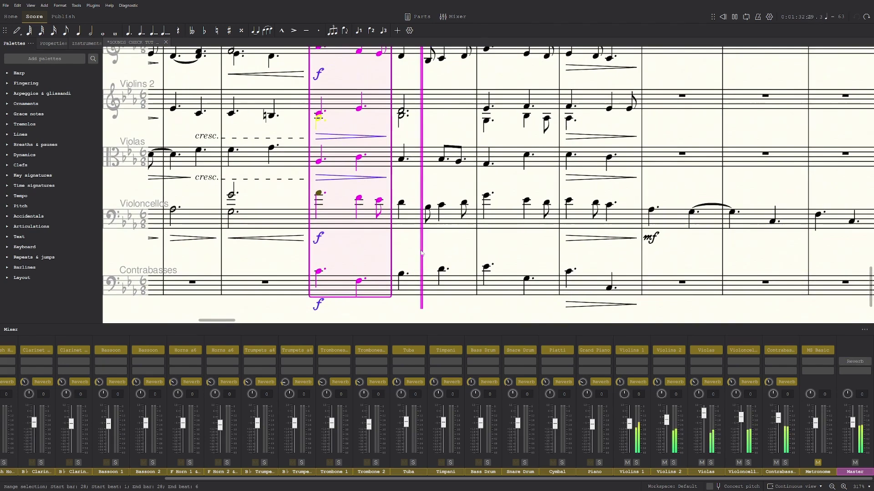
scroll(416, 253, down, 3)
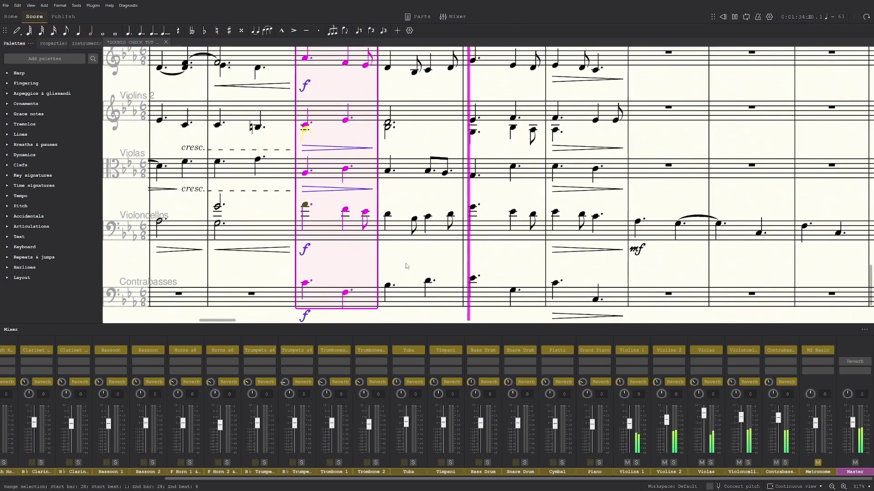
key(space)
key(Escape)
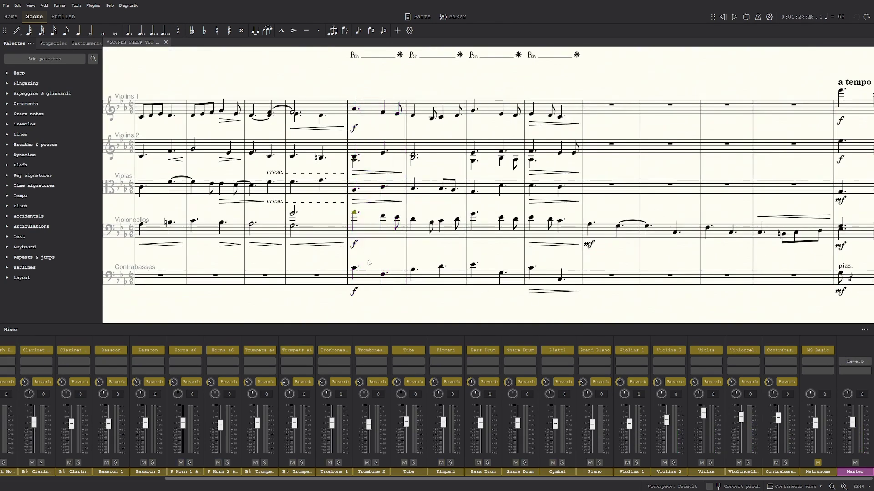
Raise the volume faders of both B♭ Trumpet channels and slightly lower the two Trombone channels to balance the opening brass passage
scroll(311, 305, down, 2)
drag(311, 305, 476, 309)
scroll(476, 310, down, 3)
drag(206, 320, 475, 304)
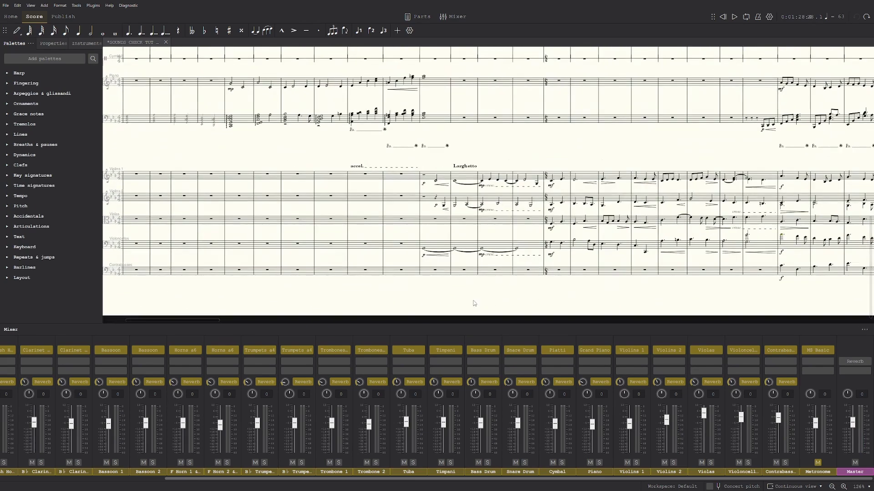
drag(345, 305, 519, 304)
scroll(519, 305, up, 3)
scroll(414, 197, up, 2)
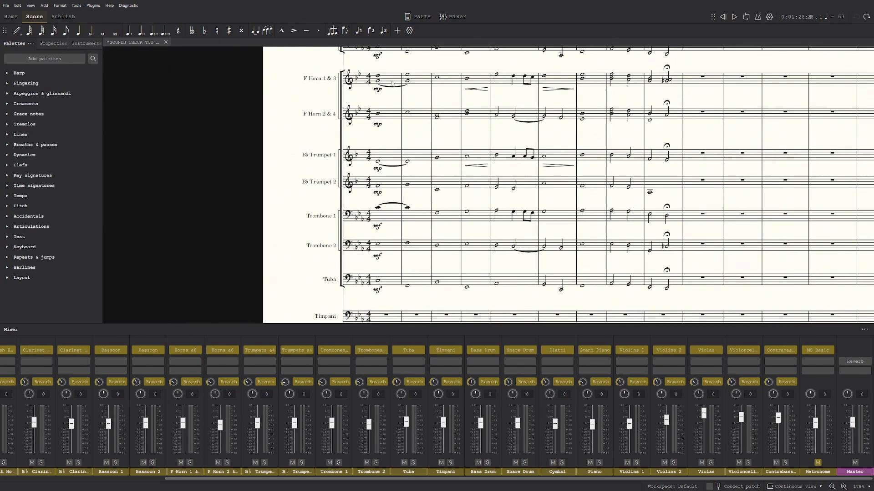
click(392, 81)
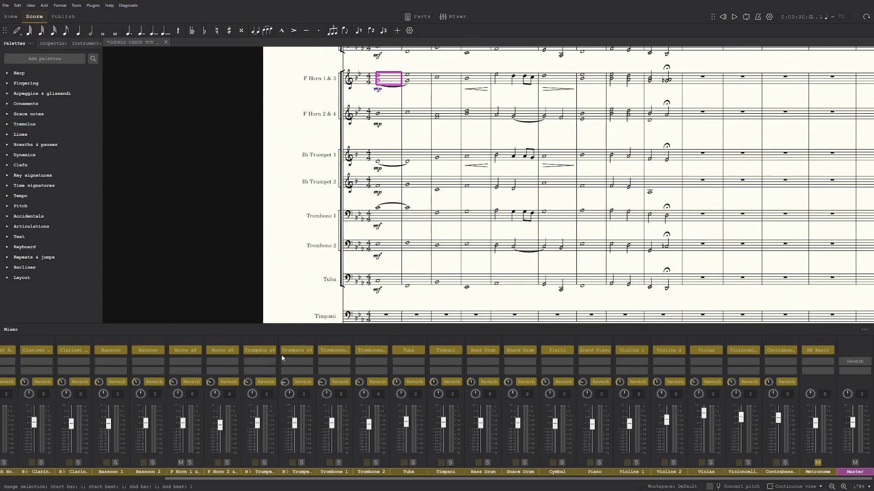
click(388, 237)
scroll(388, 236, up, 1)
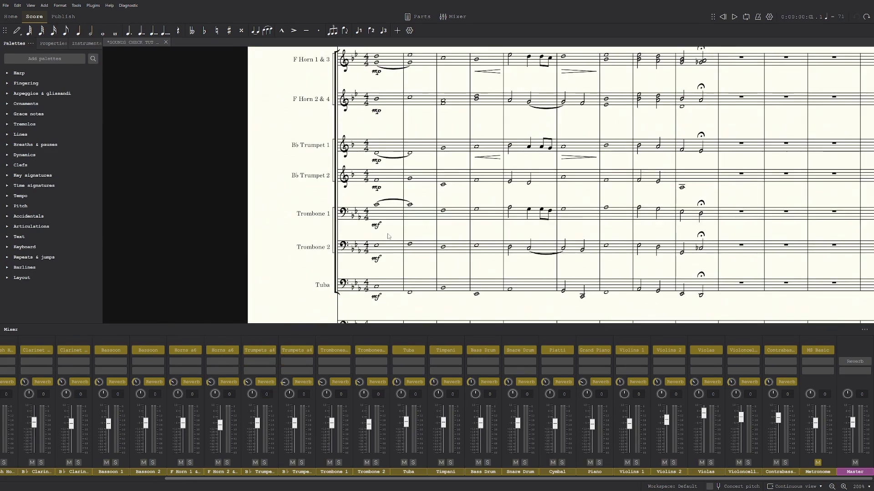
drag(388, 236, 365, 252)
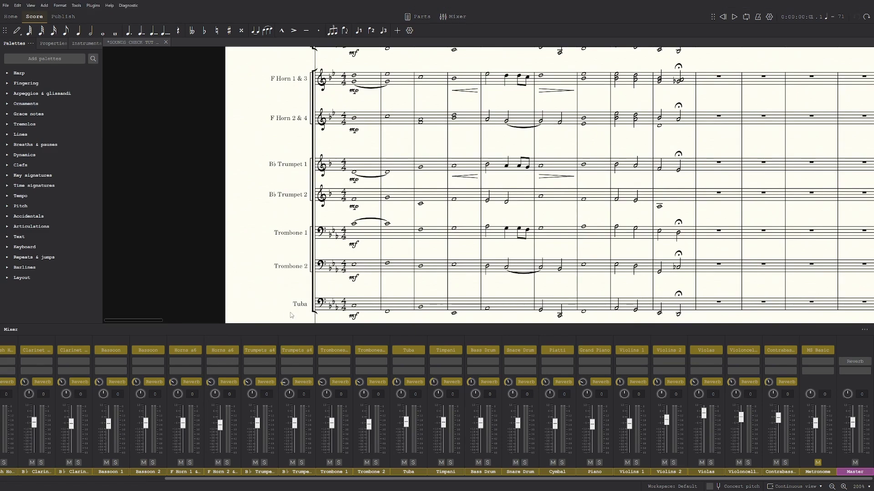
scroll(233, 272, up, 1)
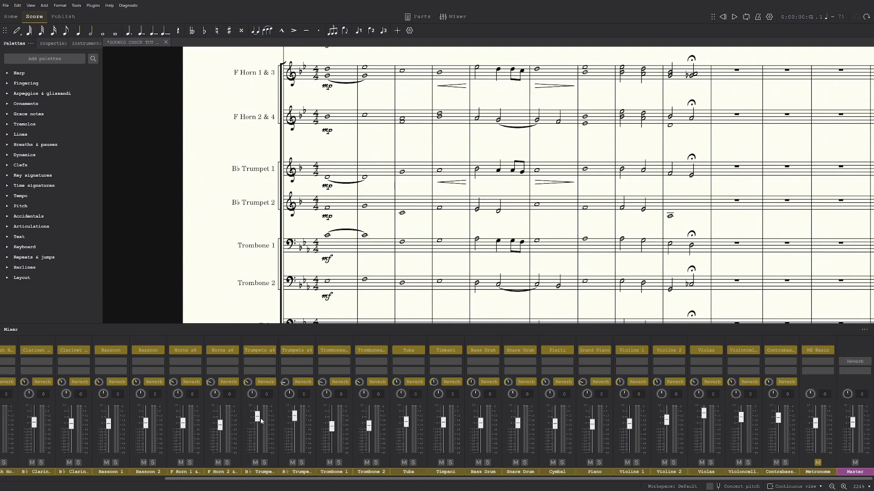
Listen to the B♭ Trumpet 1 staff alone from the first measure
drag(187, 285, 149, 273)
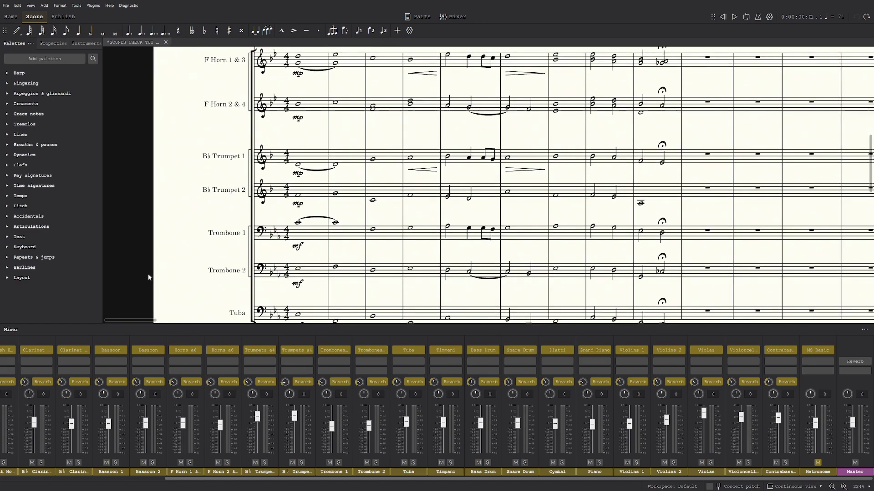
click(301, 165)
key(Escape)
scroll(342, 167, up, 3)
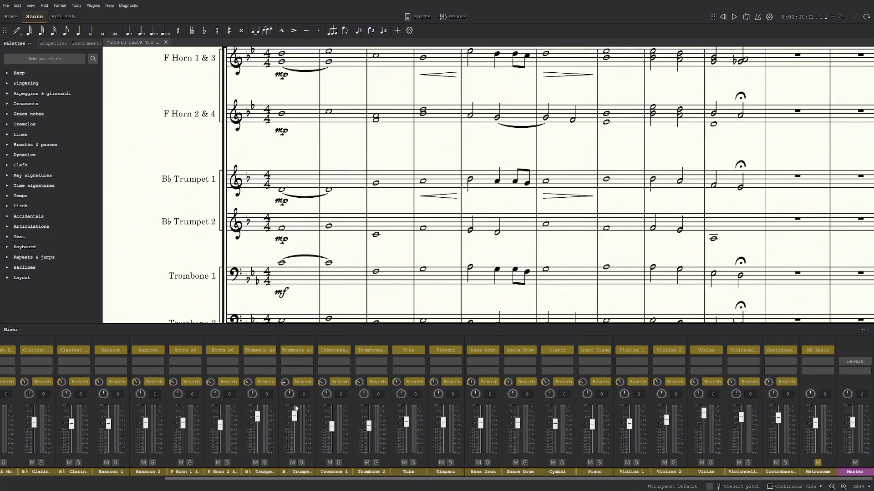
click(294, 188)
key(space)
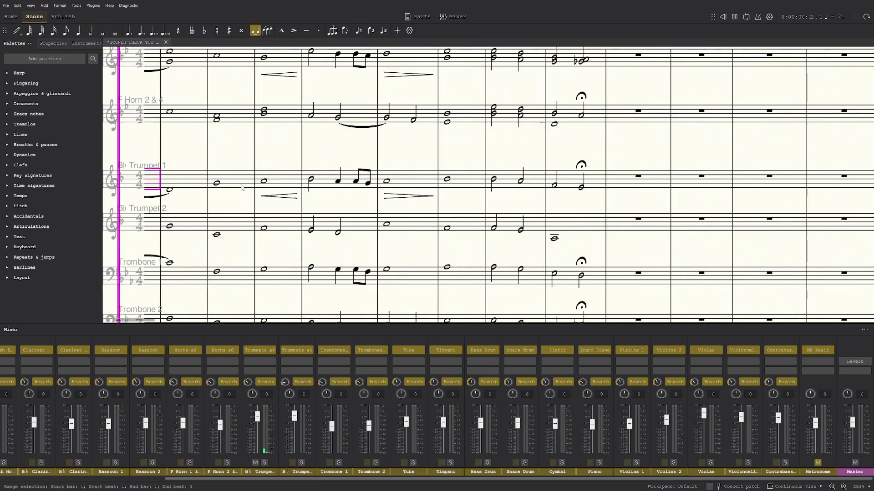
scroll(202, 203, up, 1)
scroll(288, 246, up, 1)
click(327, 196)
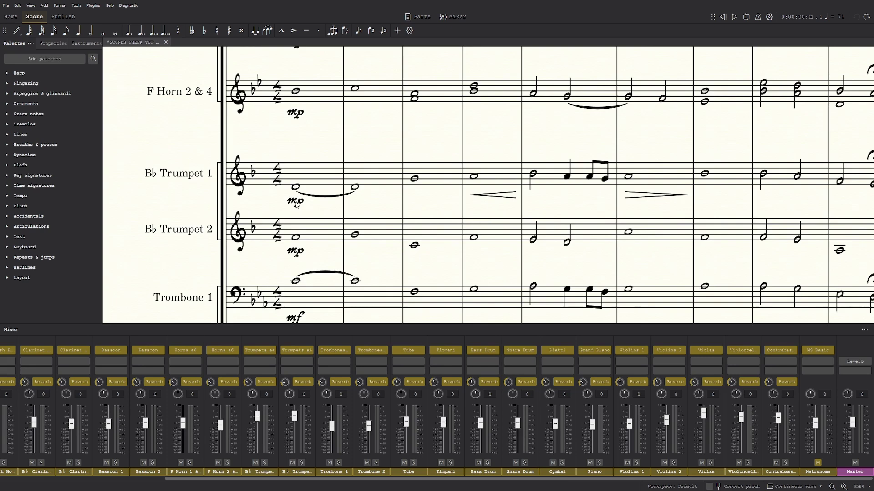
Slightly raise the volume faders of the F Horn 1 & 3 and F Horn 2 & 4 channels
key(ctrl+plus)
drag(331, 213, 337, 221)
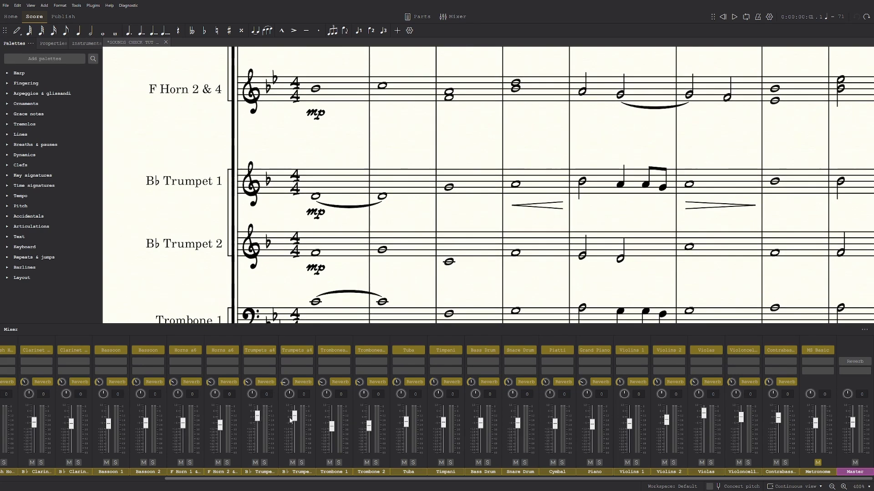
drag(405, 214, 391, 217)
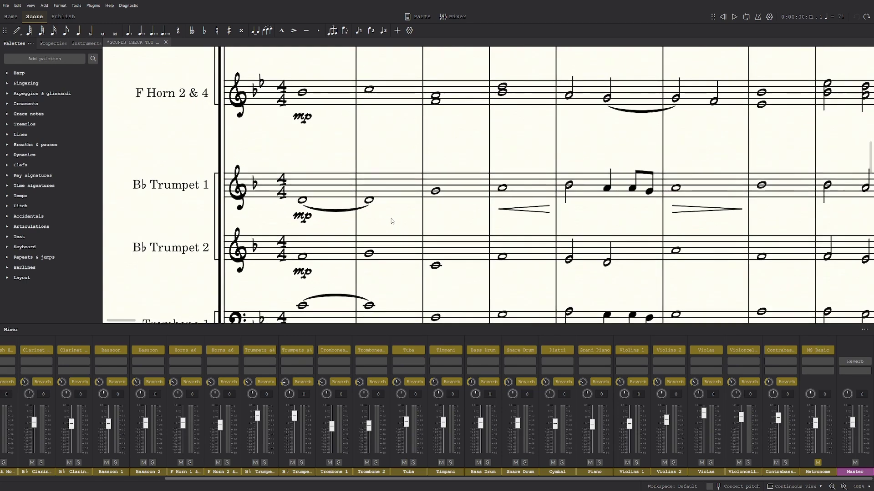
scroll(392, 218, down, 1)
drag(393, 161, 398, 158)
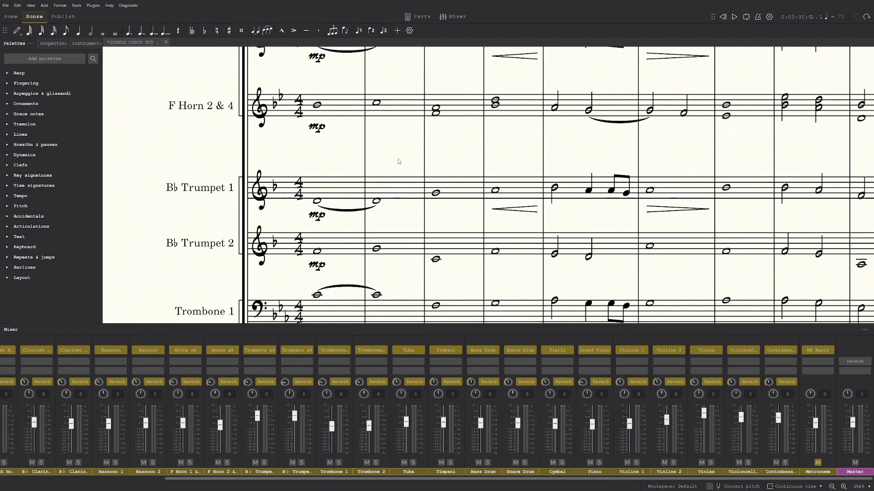
drag(399, 159, 375, 166)
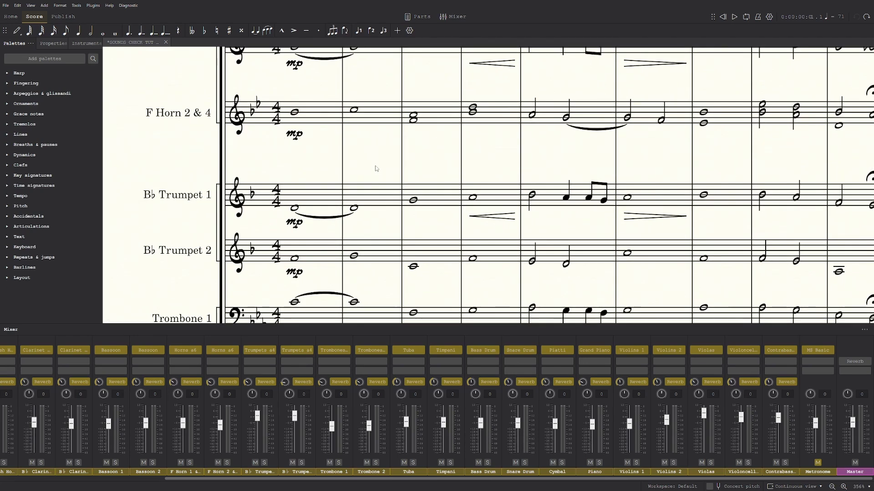
drag(376, 169, 395, 163)
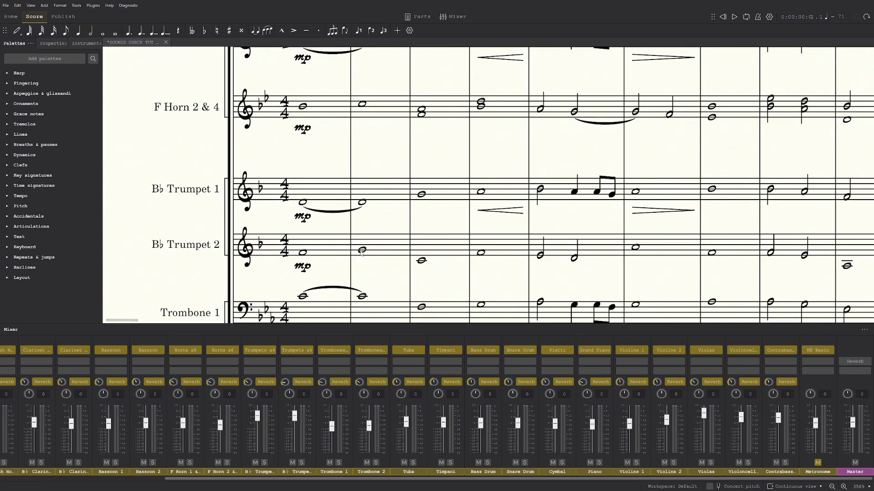
mouse_move(387, 226)
mouse_down()
mouse_move(397, 222)
mouse_move(388, 223)
mouse_up()
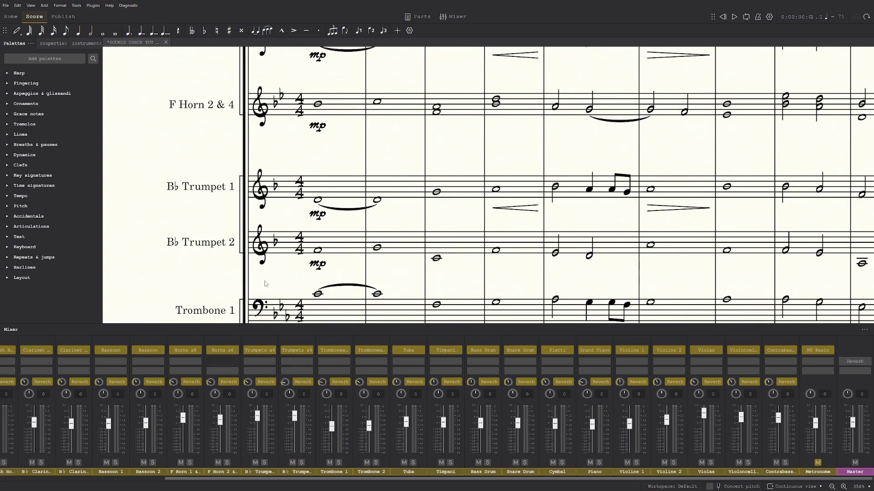
Listen to the rebalanced brass staves from F Horn 1 & 3 through Tuba, starting at the first measure
drag(341, 155, 329, 197)
scroll(329, 197, down, 4)
click(330, 120)
scroll(355, 225, down, 1)
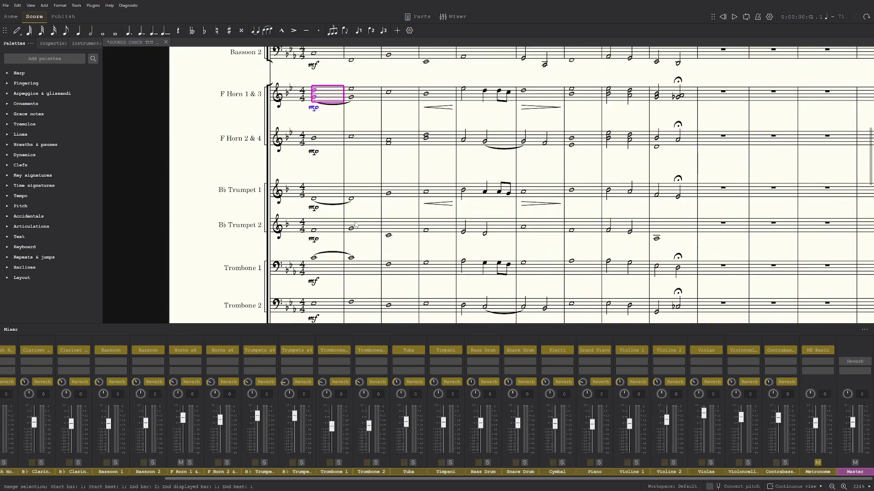
shift+click(329, 304)
drag(365, 285, 328, 241)
scroll(327, 242, right, 1)
shift+click(267, 306)
key(space)
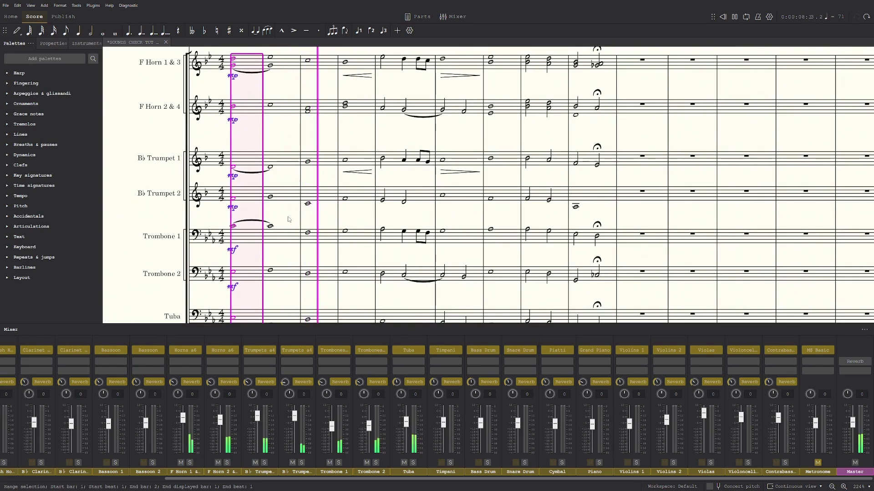
key(space)
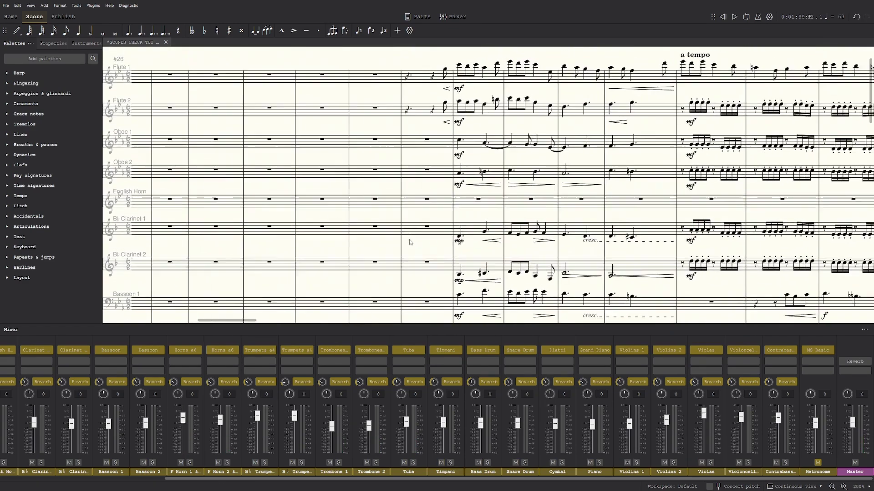
Raise the volume faders of the Flute and Oboe channels, setting Flute 1 and Oboe 1 higher than Flute 2 and Oboe 2
scroll(321, 222, down, 2)
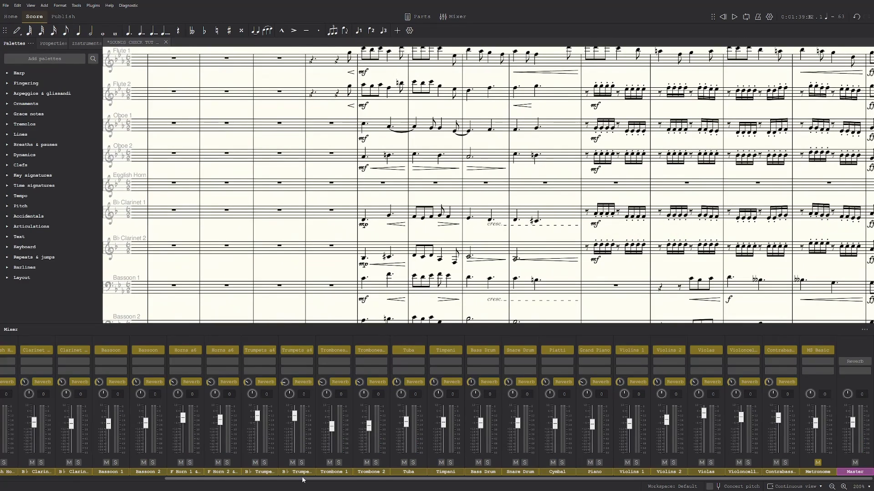
drag(303, 480, 111, 459)
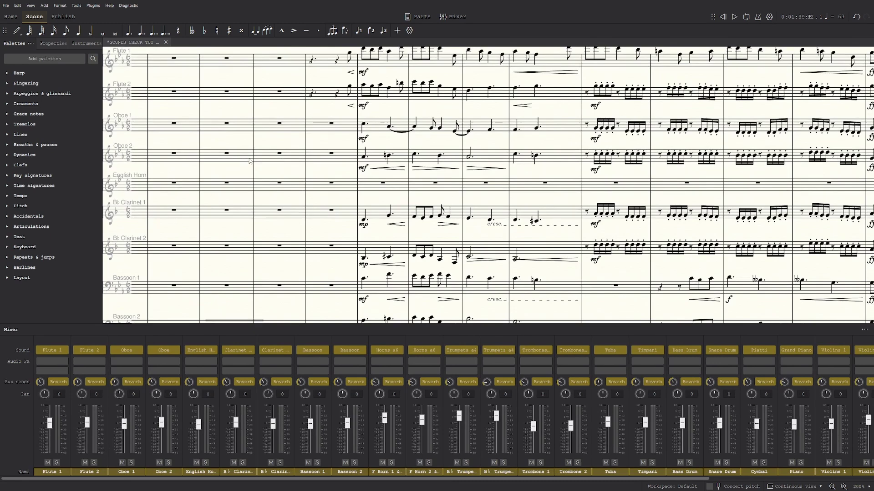
drag(389, 61, 374, 89)
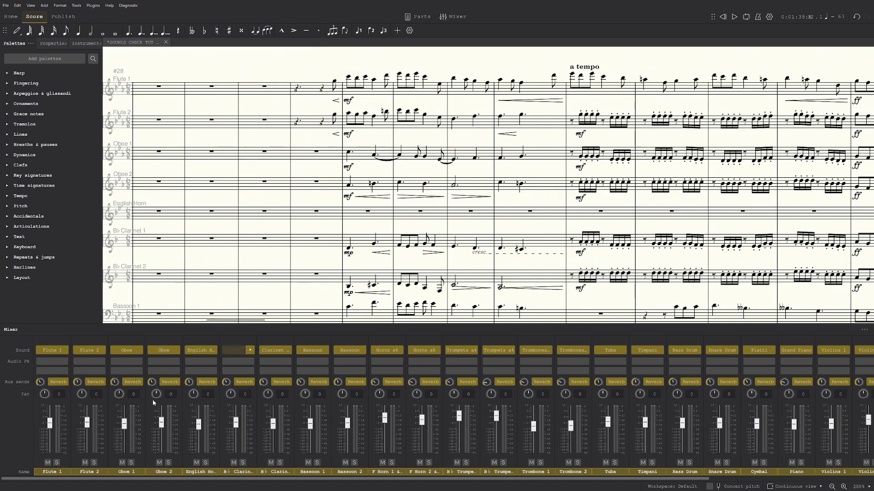
drag(50, 427, 51, 420)
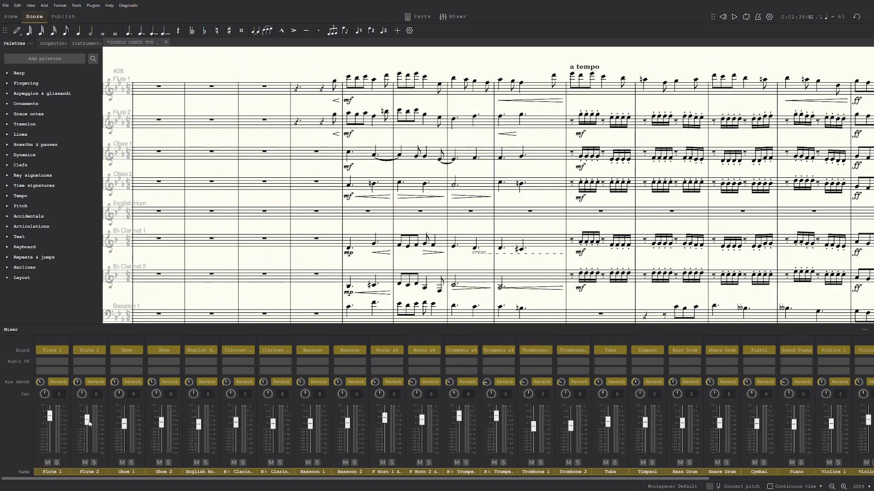
drag(123, 424, 123, 412)
drag(162, 423, 162, 417)
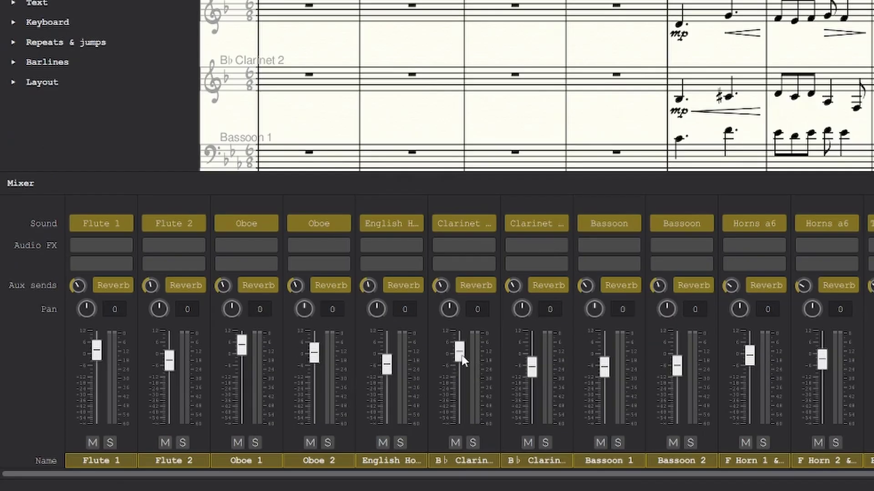
Raise the volume faders of both B♭ Clarinet and both Bassoon channels to just above 0 dB
drag(532, 369, 533, 351)
drag(604, 368, 606, 351)
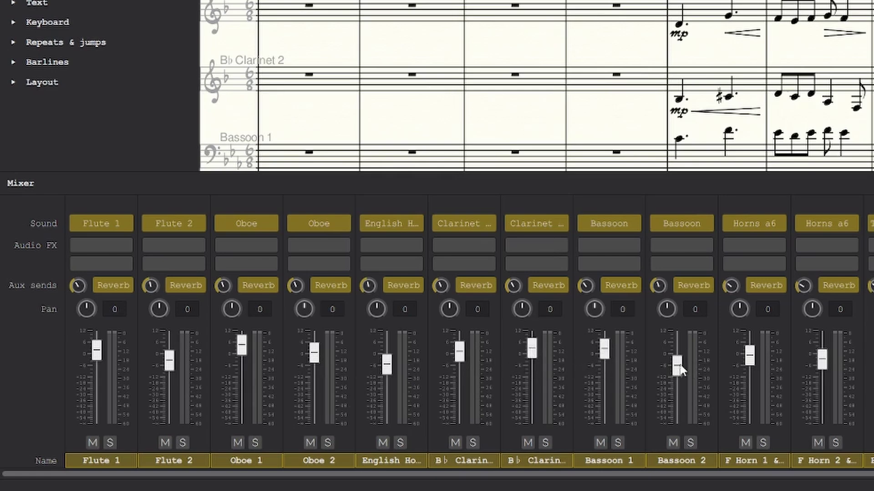
drag(680, 364, 678, 349)
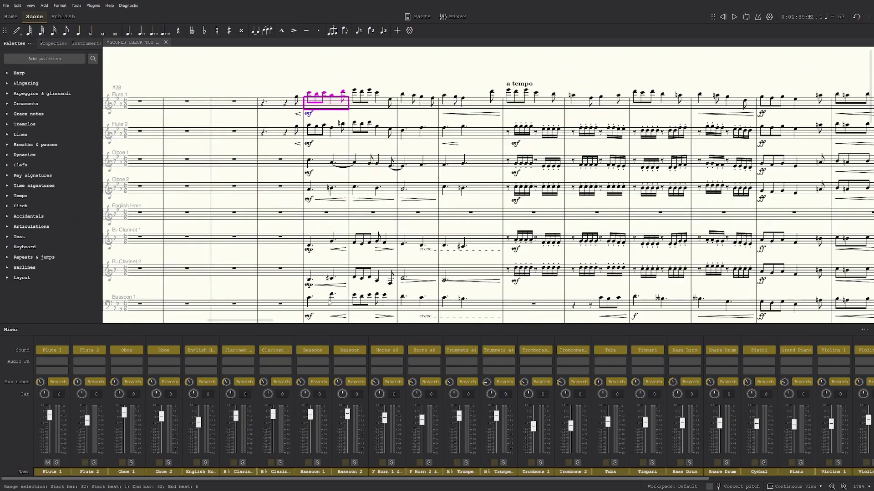
Listen to the rebalanced woodwind staves from Flute 1 through Bassoon 2, starting at bar 32
shift+click(320, 312)
key(space)
scroll(320, 312, up, 1)
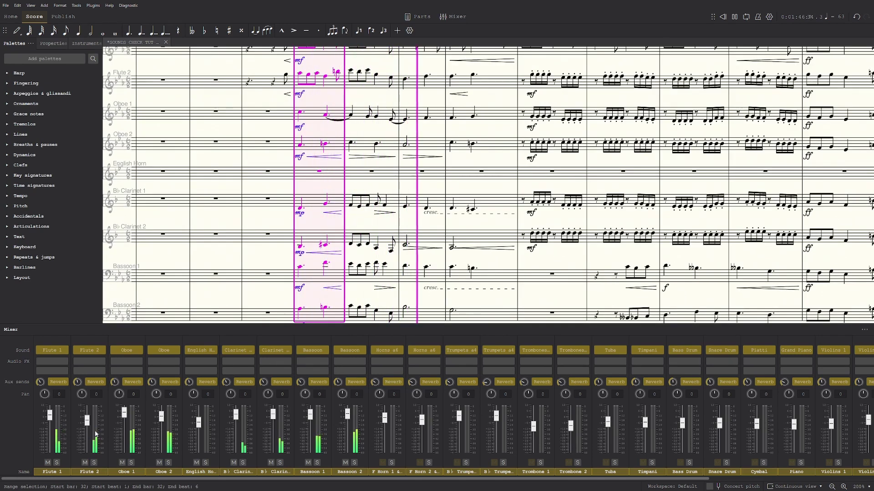
key(space)
key(space)
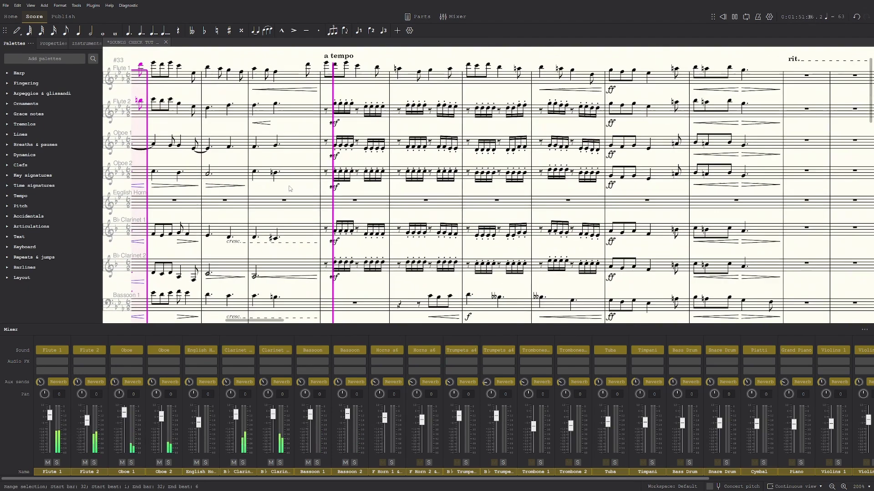
scroll(281, 173, up, 2)
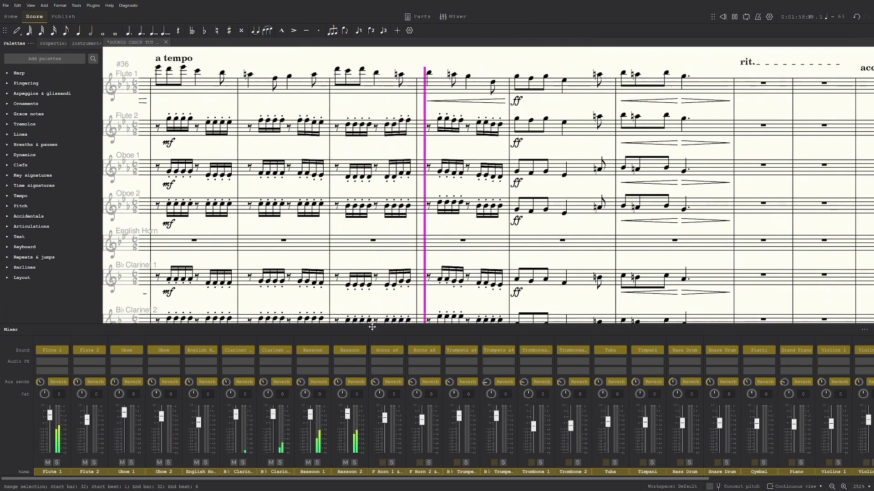
scroll(382, 293, down, 1)
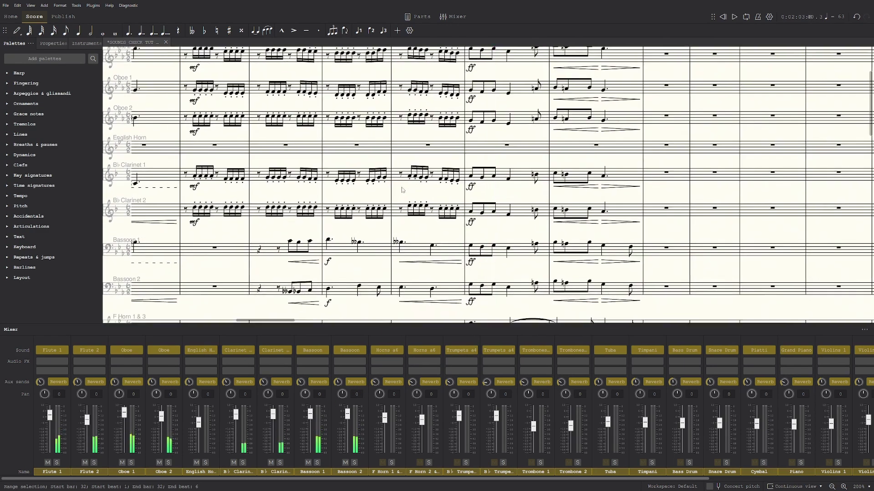
scroll(478, 235, right, 1)
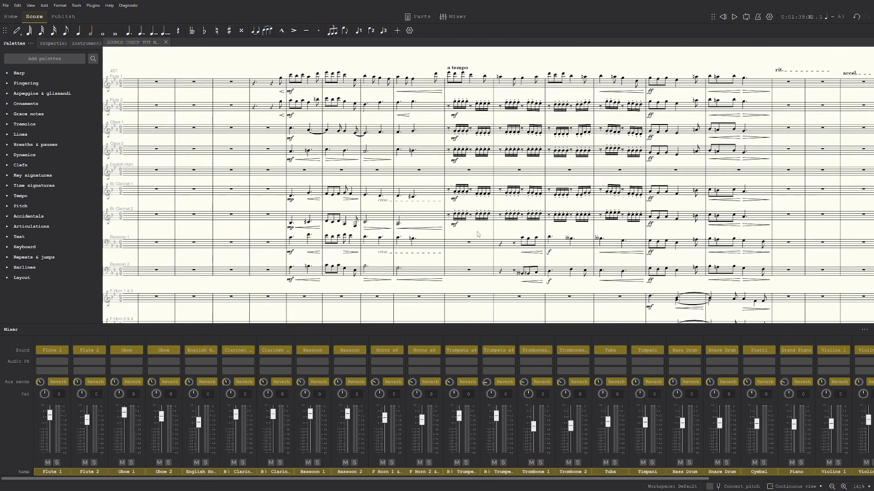
Examine the string staves around the Larghetto and the following 6/8 passage alongside the string channels in the mixer
drag(478, 235, 316, 210)
scroll(315, 210, down, 2)
scroll(326, 226, down, 9)
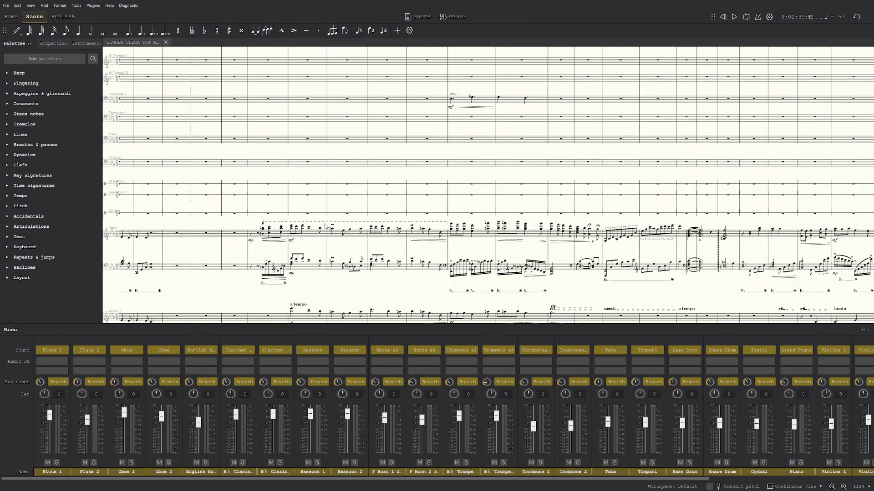
scroll(326, 226, down, 4)
drag(261, 479, 135, 407)
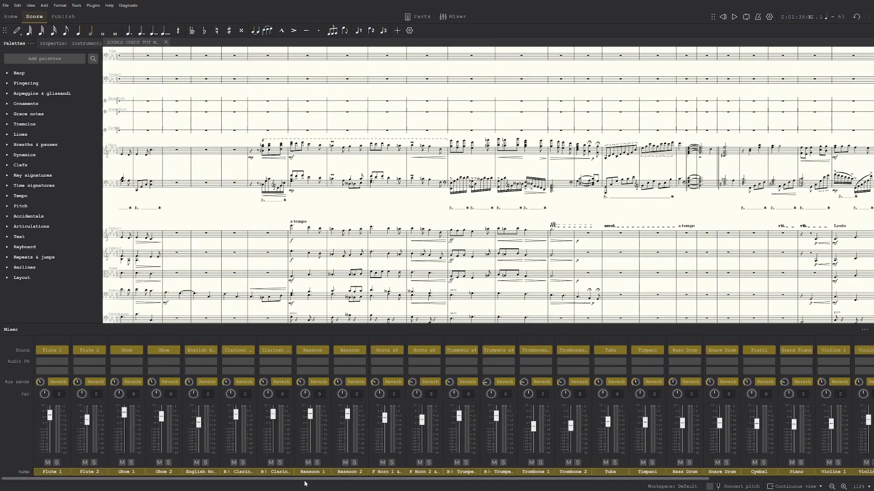
drag(303, 480, 549, 473)
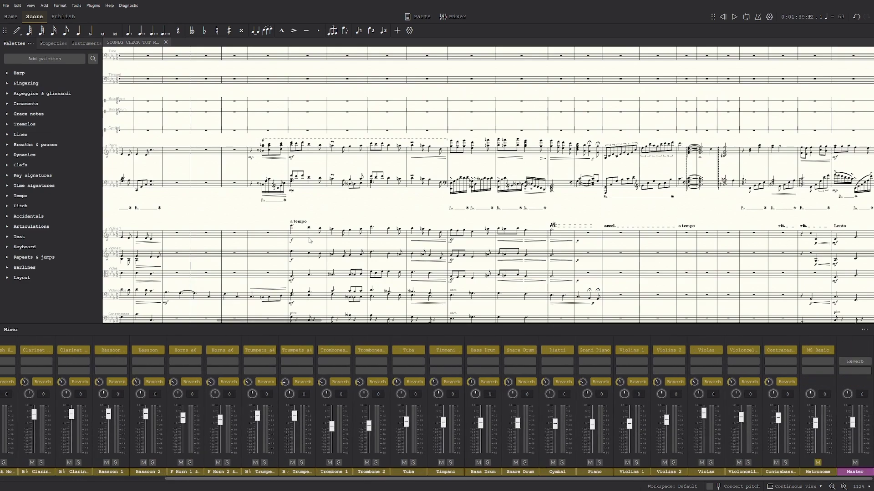
scroll(284, 196, down, 2)
scroll(284, 196, left, 2)
drag(284, 194, 309, 172)
scroll(357, 170, up, 1)
drag(348, 308, 447, 308)
scroll(448, 310, left, 6)
scroll(448, 310, up, 1)
scroll(358, 190, left, 3)
scroll(358, 190, left, 5)
scroll(558, 184, up, 1)
drag(510, 181, 414, 148)
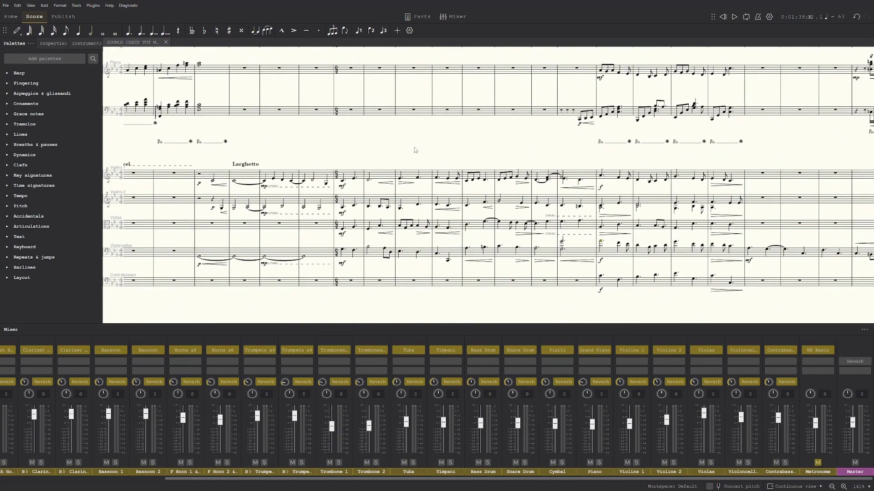
ctrl+scroll(331, 280, up, 1)
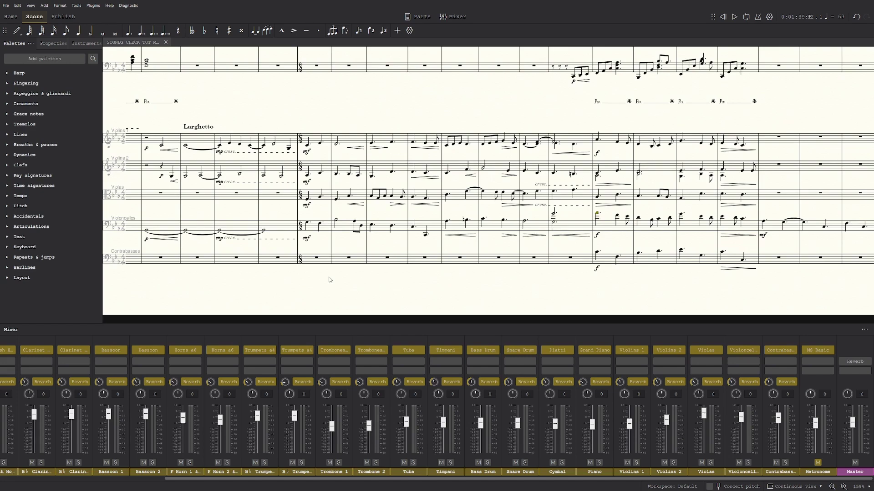
scroll(329, 279, up, 3)
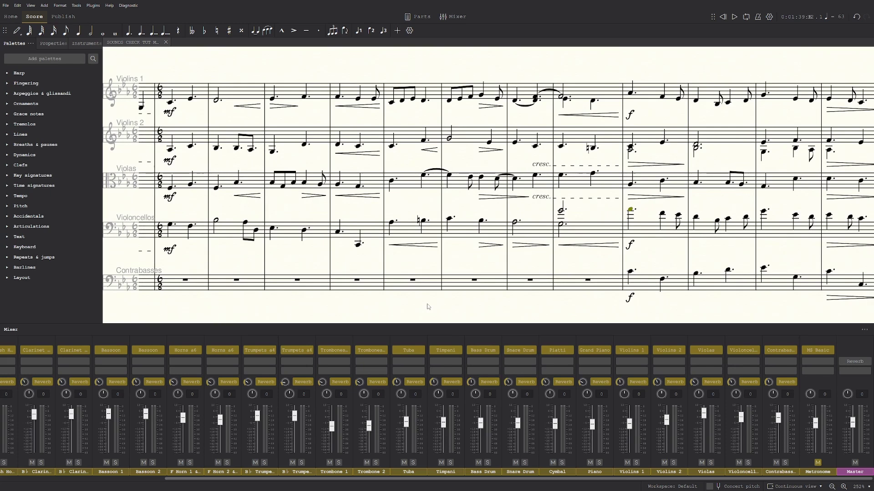
Set the pan of the Violins 1 channel to -65
drag(624, 394, 630, 412)
scroll(642, 394, down, 1)
mouse_move(351, 262)
mouse_down()
mouse_move(505, 261)
mouse_move(336, 259)
mouse_up()
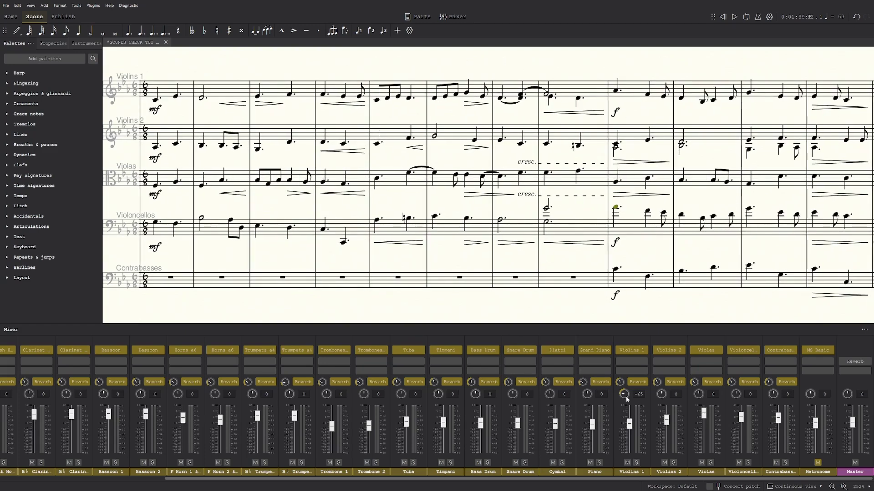
drag(625, 397, 626, 398)
click(641, 395)
key(BackSpace)
key(BackSpace)
text(60)
key(BackSpace)
text(5)
Set the pan of the Violins 2 channel to 65, Violas to -30 and Violoncellos to 25
mouse_move(625, 305)
mouse_down()
mouse_move(646, 312)
mouse_move(629, 313)
mouse_up()
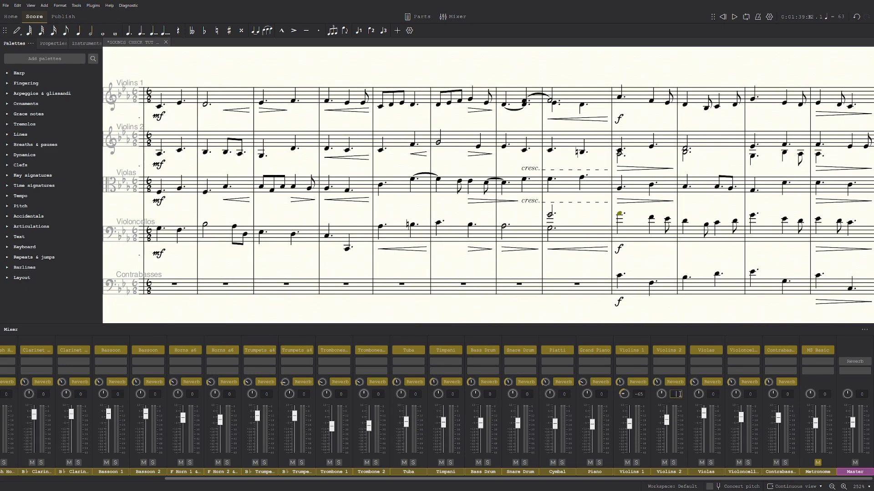
text(65)
key(Return)
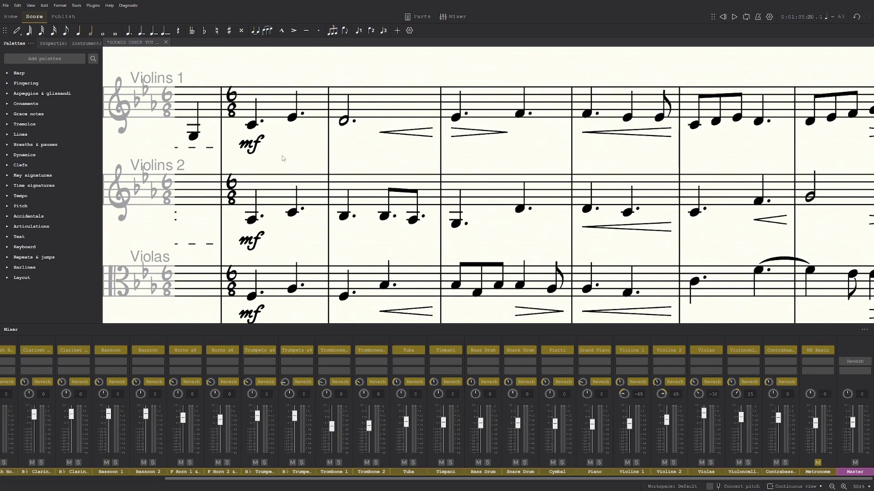
Listen to the panned Violins 1 and Violins 2 staves together, starting at bar 20
click(285, 117)
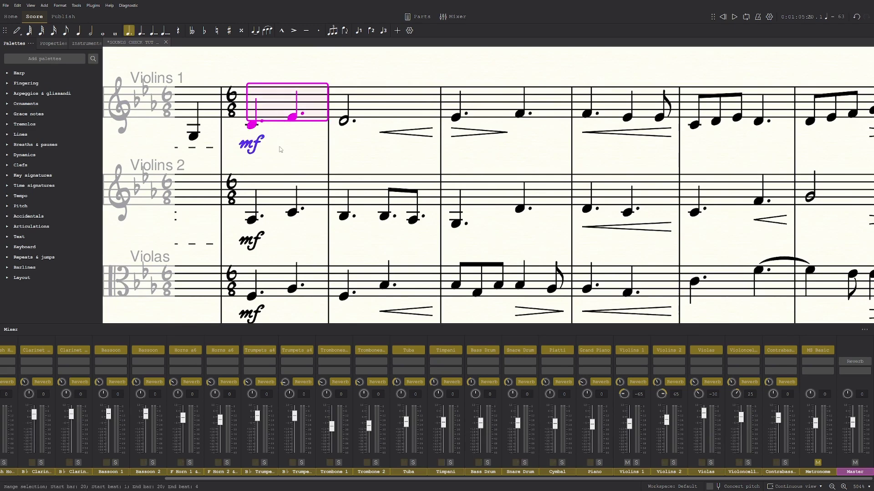
shift+click(279, 196)
key(space)
scroll(317, 171, up, 1)
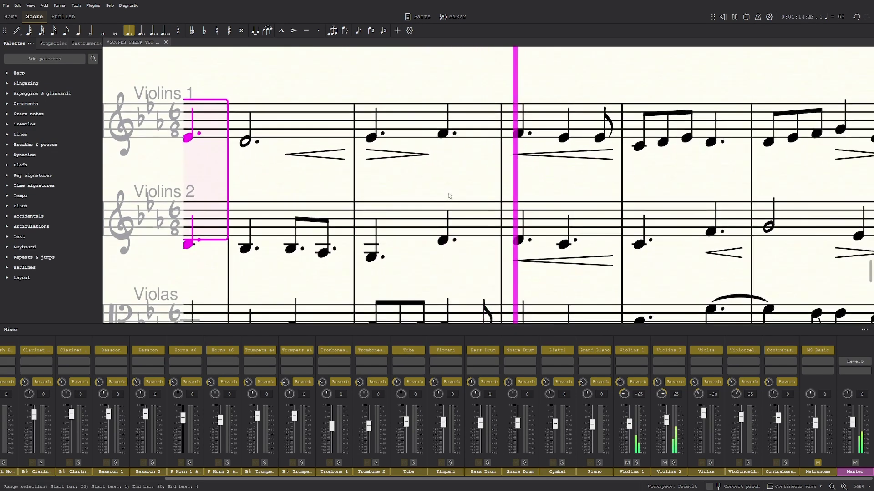
scroll(489, 189, down, 2)
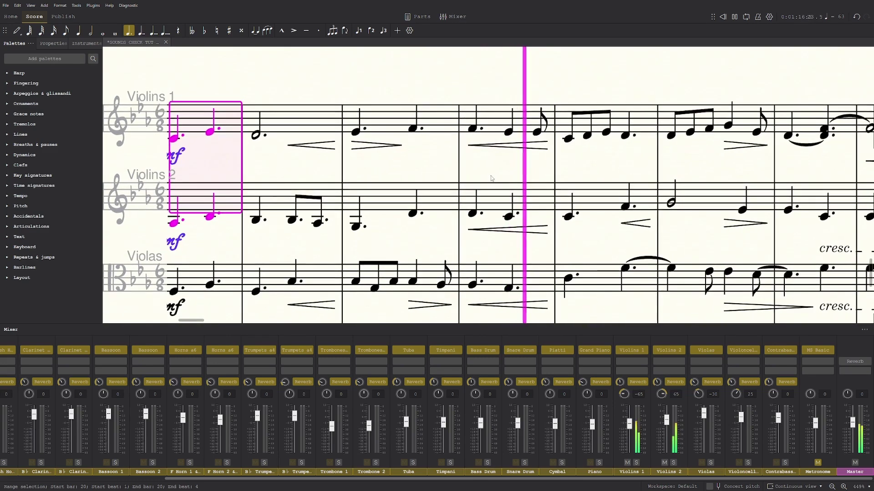
key(space)
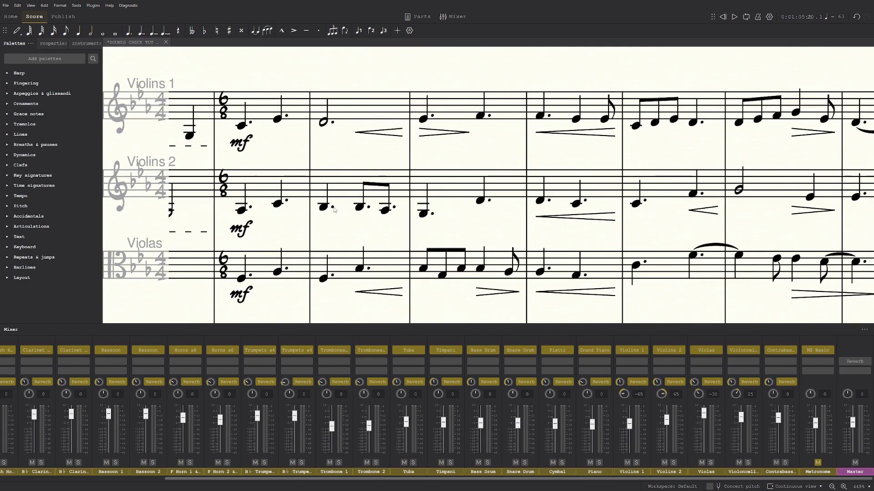
Narrow the panning of the lower strings, setting Violas to -25 and Violoncellos to 16
scroll(260, 192, down, 2)
scroll(259, 192, down, 1)
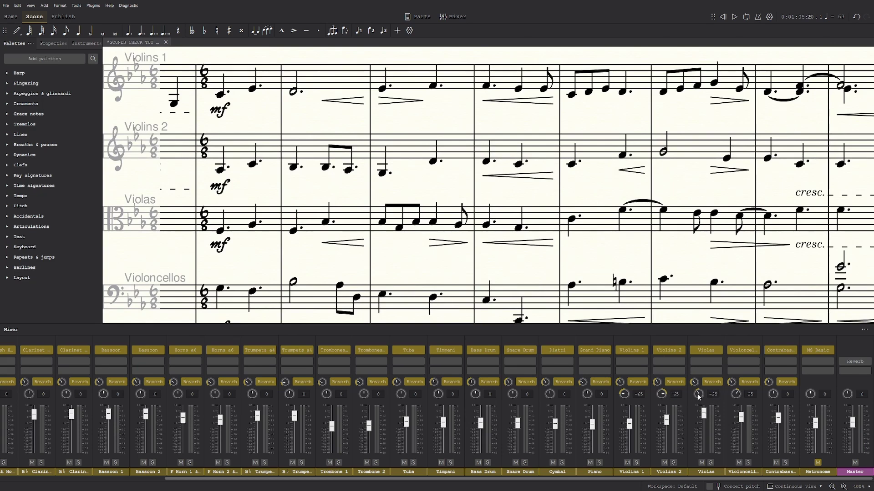
drag(737, 396, 736, 394)
scroll(403, 242, down, 2)
scroll(407, 232, down, 1)
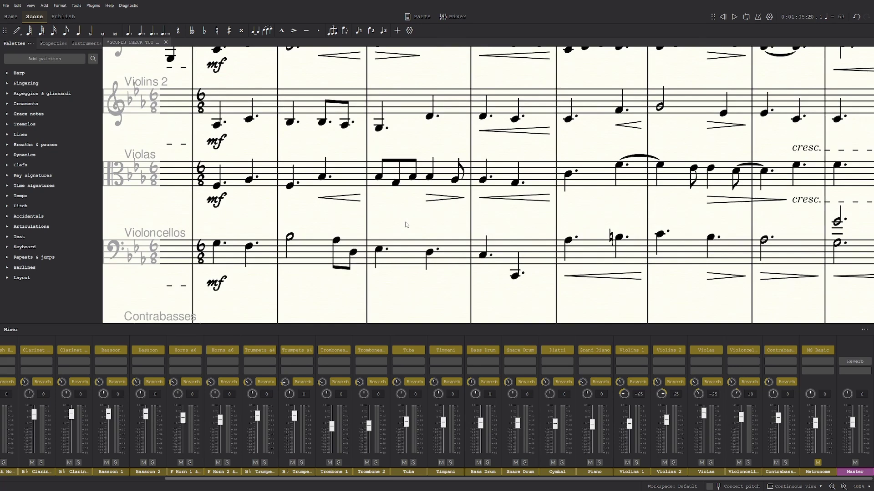
drag(405, 219, 415, 223)
drag(732, 395, 732, 397)
scroll(239, 287, down, 2)
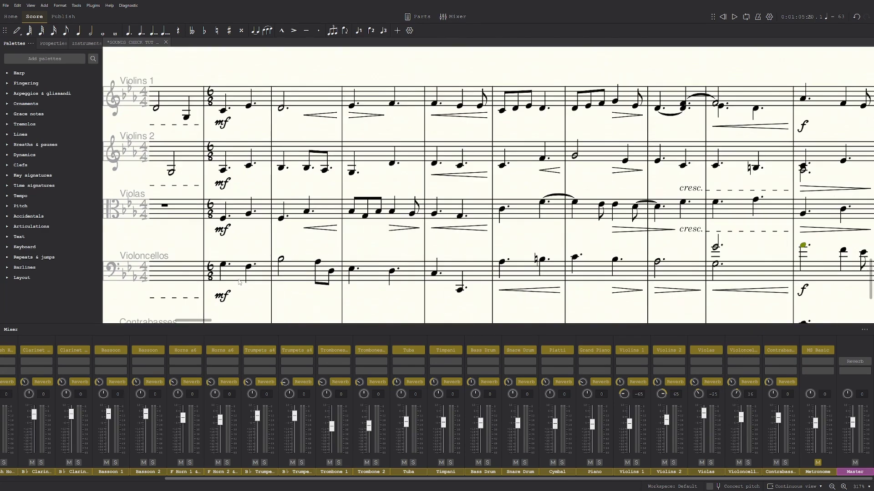
Listen to the four staves from Violins 1 through Violoncellos, starting at bar 20
key(space)
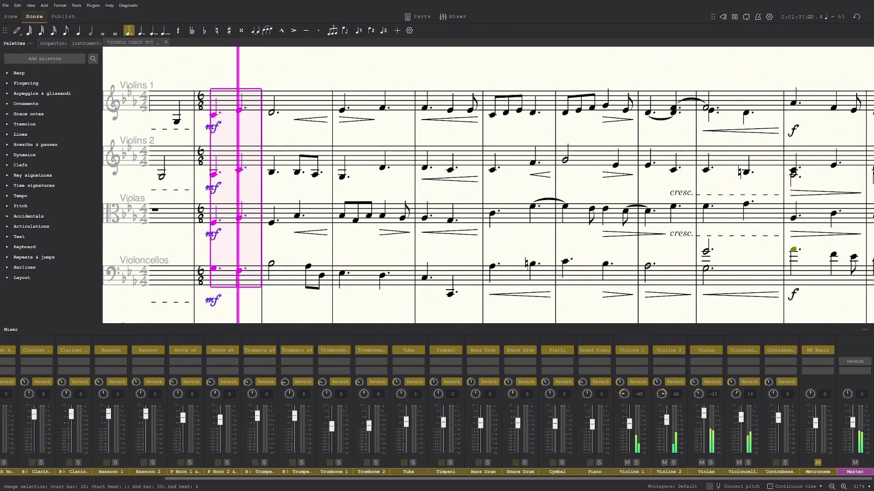
drag(291, 255, 274, 232)
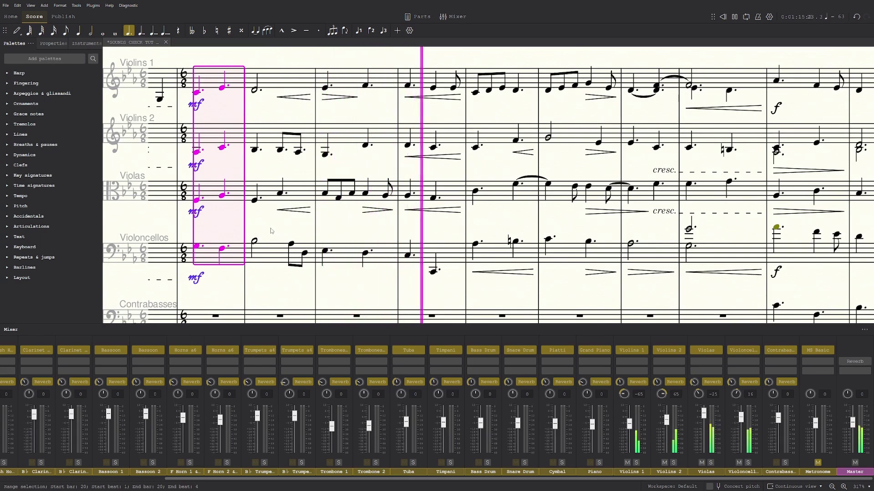
key(space)
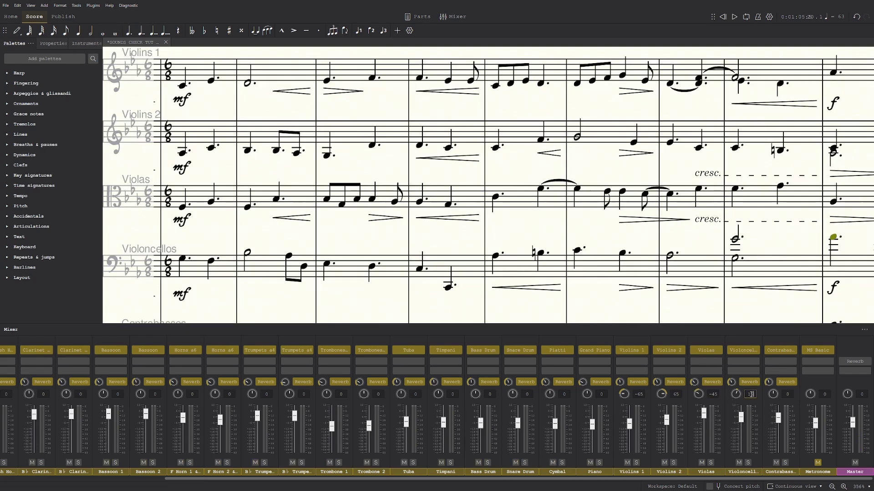
Set the Violas pan to -45 and the Violoncellos pan to 45, and replay the upper four string staves from bar 20
key(space)
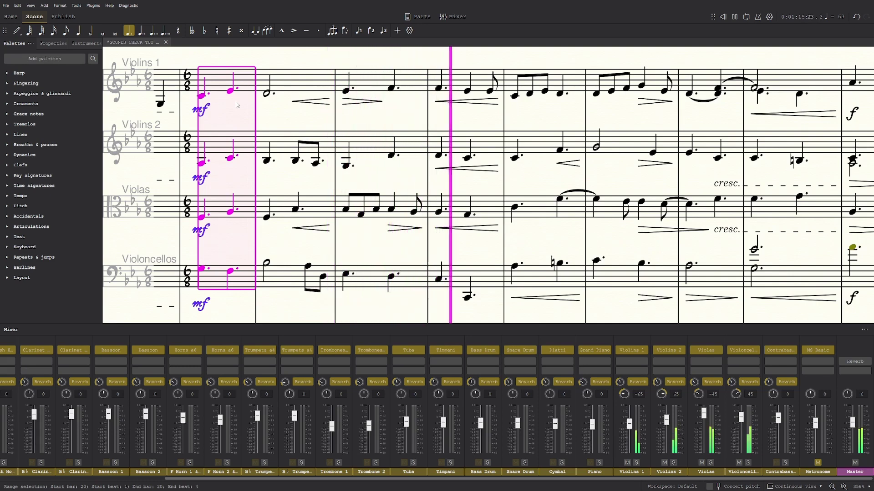
key(space)
click(454, 244)
ctrl+scroll(453, 243, down, 1)
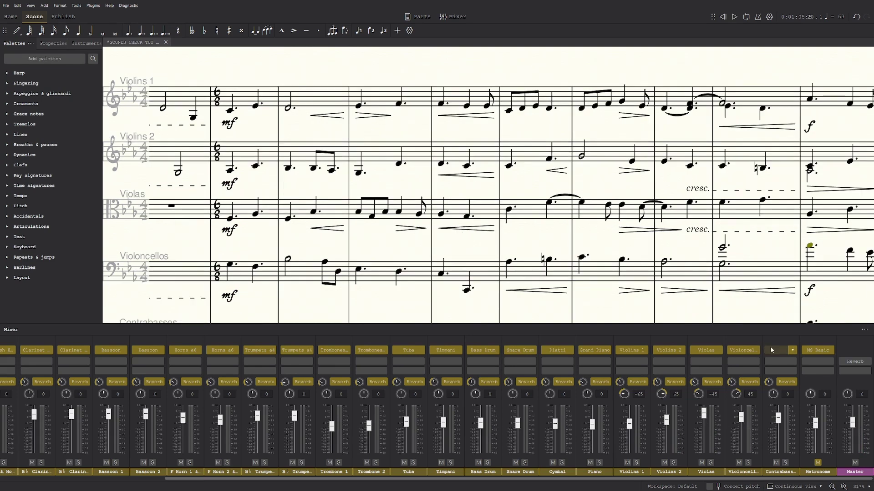
Check the Contrabasses entry at bar 28 and the pan settings of the string channels
scroll(747, 259, down, 1)
scroll(746, 258, right, 2)
drag(743, 294, 622, 260)
click(573, 255)
scroll(501, 245, left, 3)
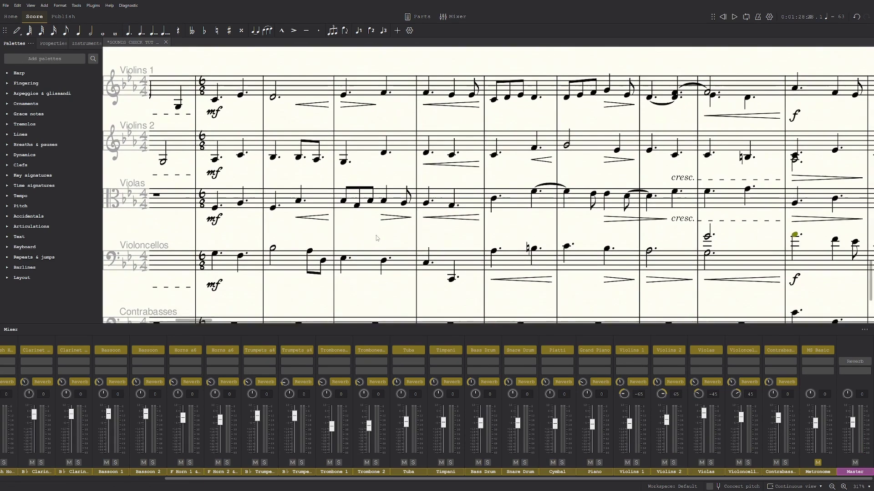
scroll(376, 235, up, 1)
mouse_move(679, 382)
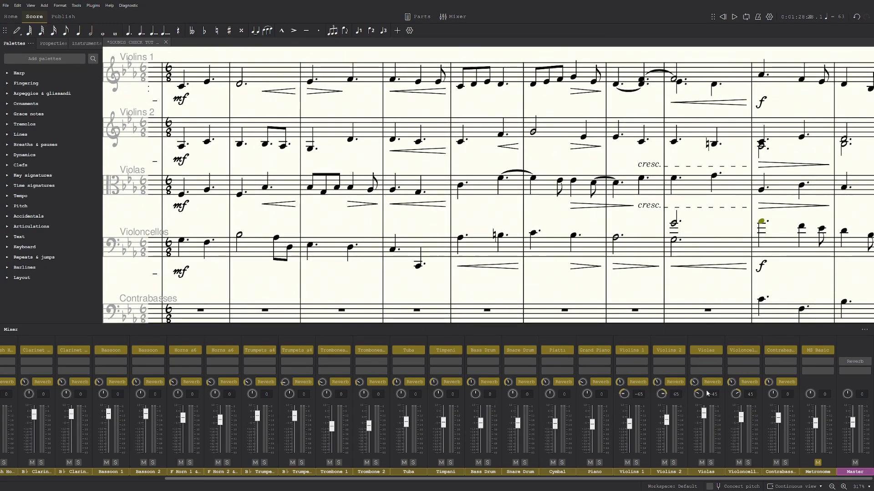
Play the Violins 1 through Violoncellos staves from bar 20 again to judge the wider stereo placement
scroll(703, 400, up, 3)
click(200, 248)
shift+click(186, 79)
key(space)
scroll(736, 394, up, 3)
scroll(698, 394, down, 3)
scroll(736, 394, up, 2)
key(space)
Set the pan of the F Horn 1 & 3 and F Horn 2 & 4 channels to -12
drag(616, 478, 448, 482)
scroll(279, 215, down, 4)
click(304, 220)
ctrl+scroll(304, 219, down, 1)
ctrl+scroll(305, 220, down, 1)
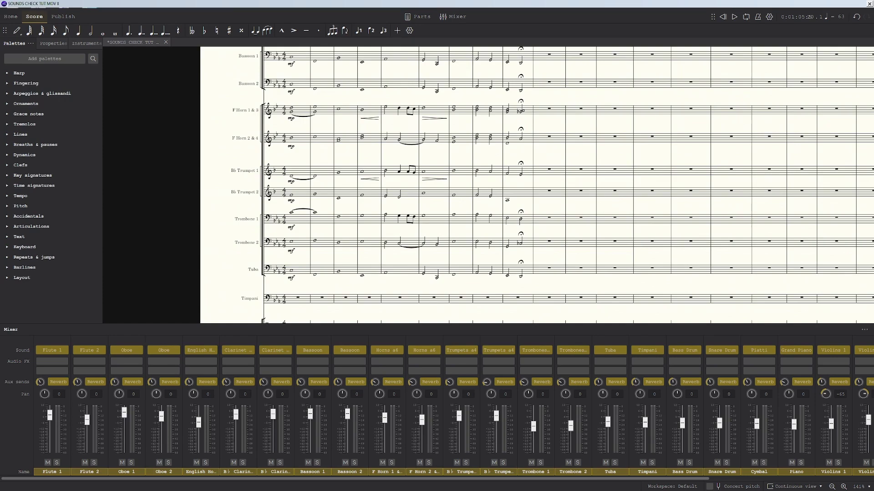
ctrl+scroll(335, 201, up, 2)
ctrl+scroll(336, 201, up, 1)
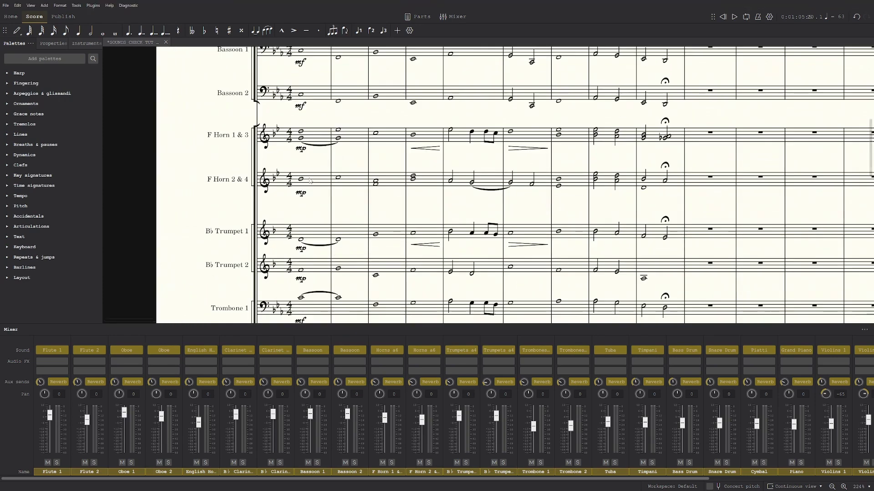
ctrl+scroll(335, 201, up, 1)
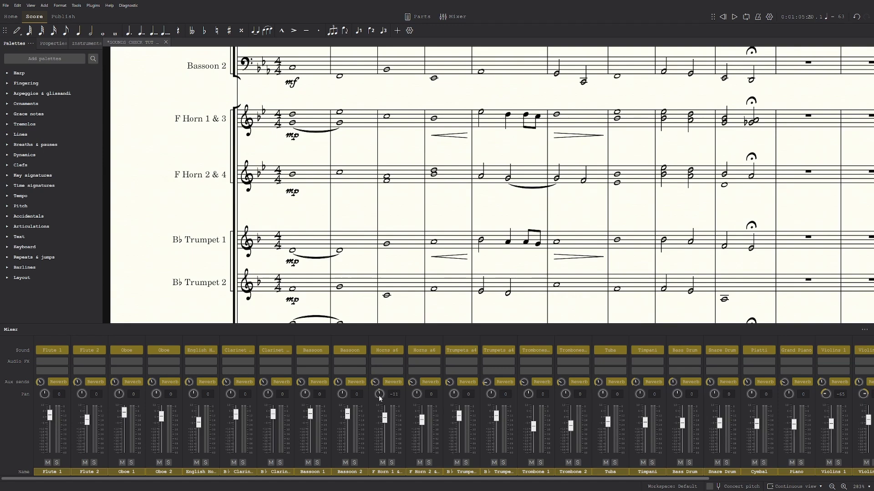
ctrl+scroll(412, 239, up, 1)
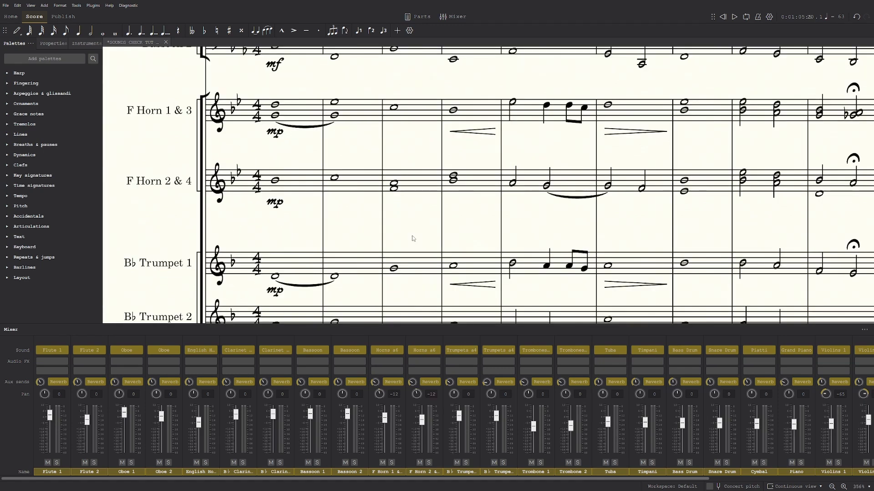
Set the pan of the B♭ Trumpet 1 and B♭ Trumpet 2 channels to 12
mouse_move(411, 237)
mouse_down()
mouse_move(411, 244)
mouse_move(413, 236)
mouse_up()
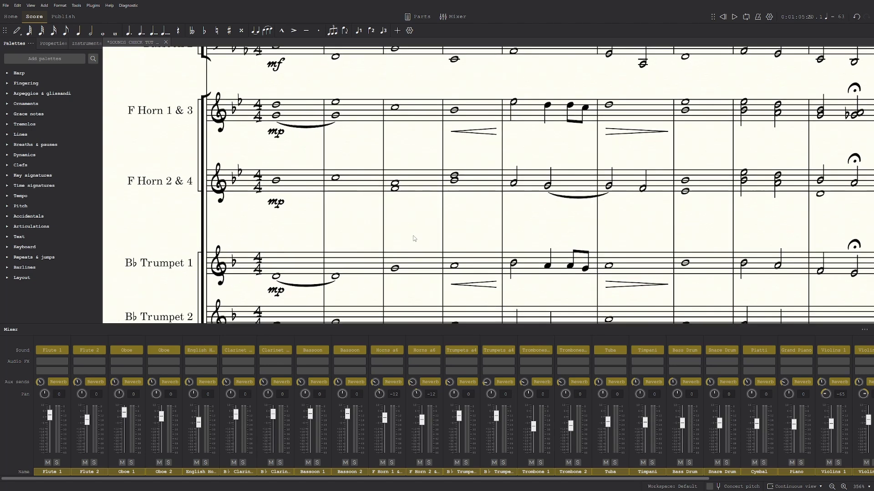
scroll(414, 238, right, 1)
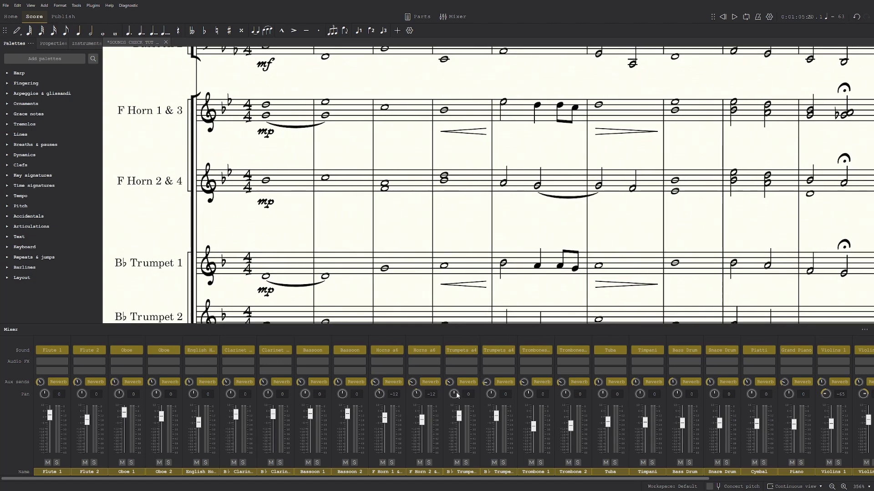
click(506, 394)
text(12)
scroll(423, 293, right, 2)
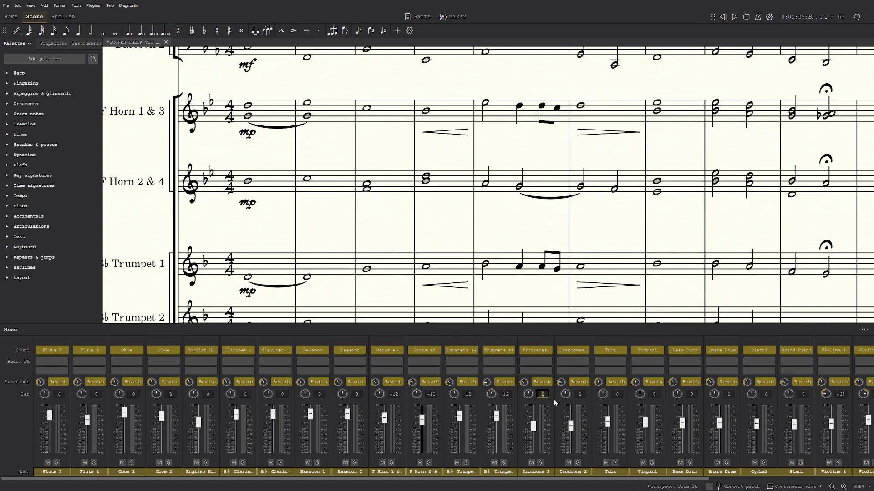
Set the pan of the Trombone 1 and Trombone 2 channels to 15
text(1515)
scroll(442, 241, down, 3)
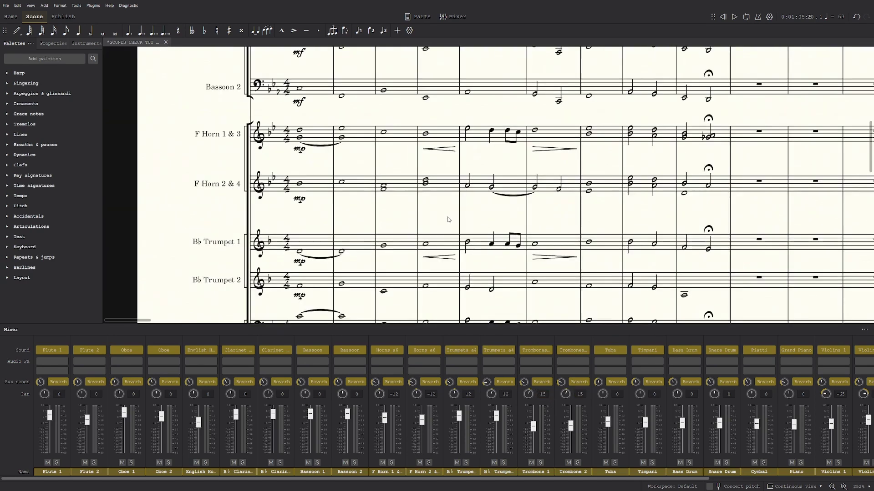
scroll(442, 241, down, 3)
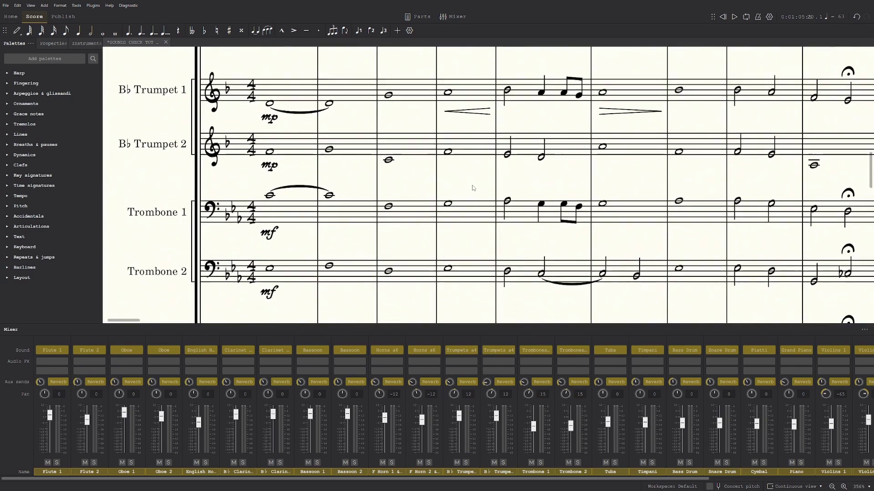
Play the brass staves, F Horn 1 & 3 through Tuba, from bar 1 to judge their stereo placement
scroll(472, 187, down, 2)
mouse_move(364, 230)
mouse_down()
mouse_move(368, 271)
mouse_move(361, 244)
mouse_up()
scroll(370, 272, down, 2)
click(346, 301)
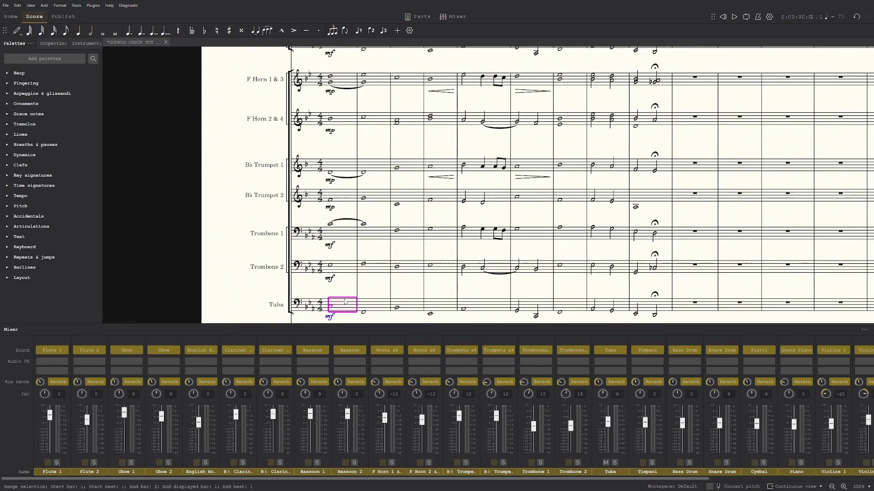
shift+click(347, 85)
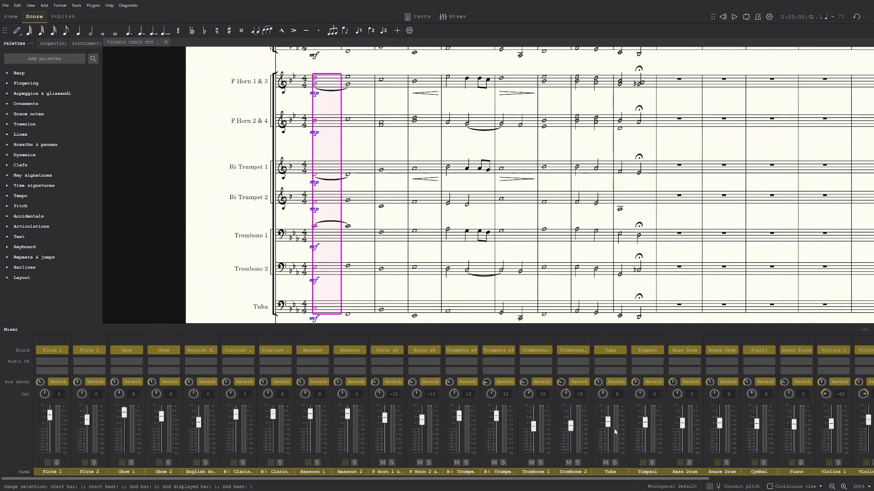
key(space)
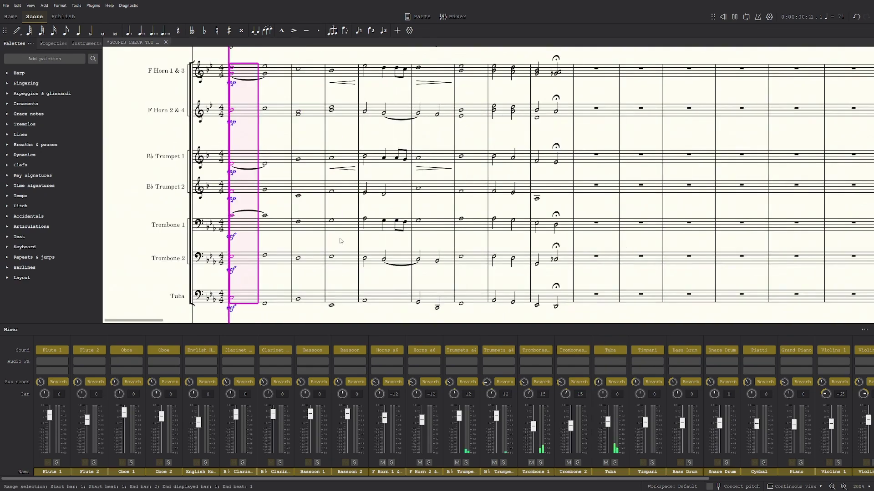
scroll(330, 214, up, 2)
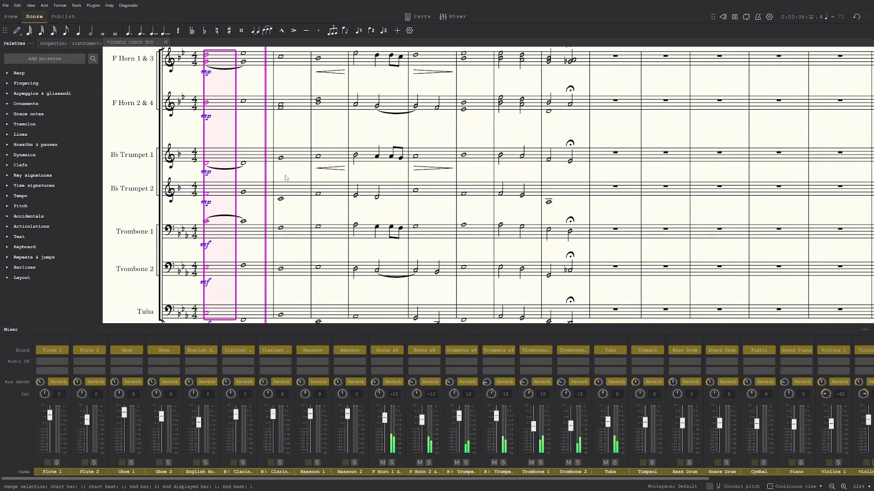
drag(286, 176, 308, 166)
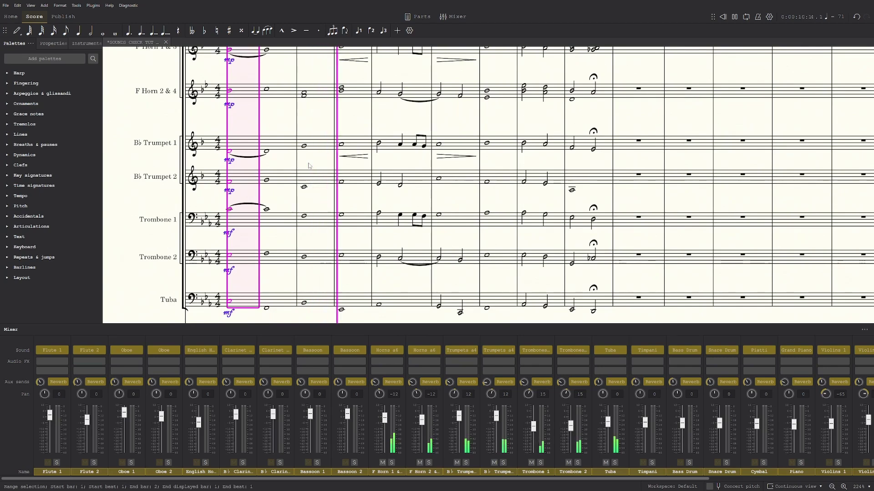
key(space)
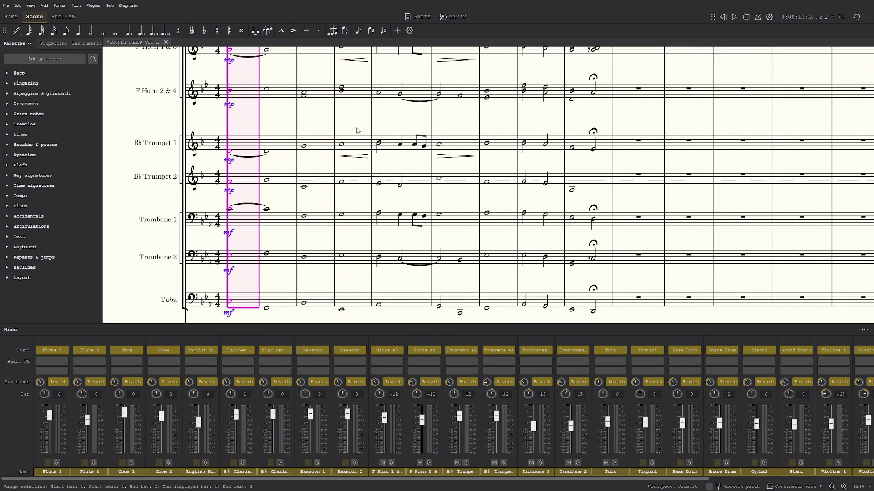
Set the pan of the flutes to -20, oboes to -18, English Horn to -17, clarinets to -16 and bassoons to -14
key(Home)
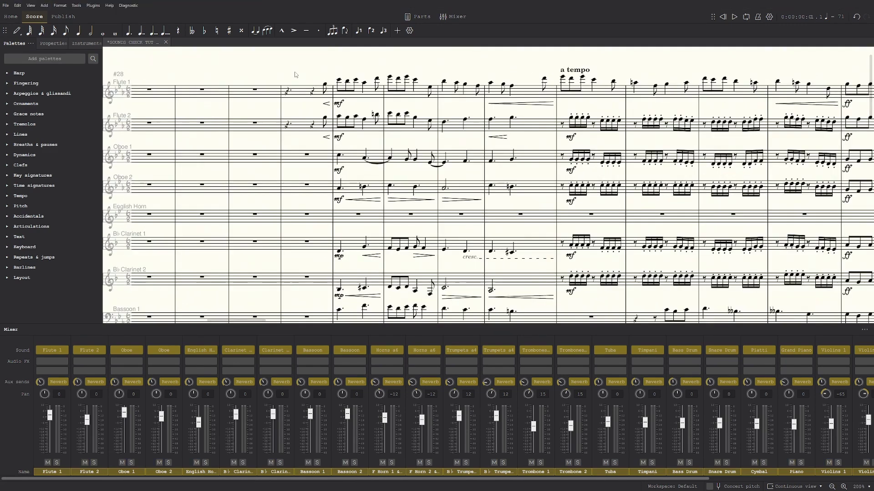
scroll(294, 72, up, 1)
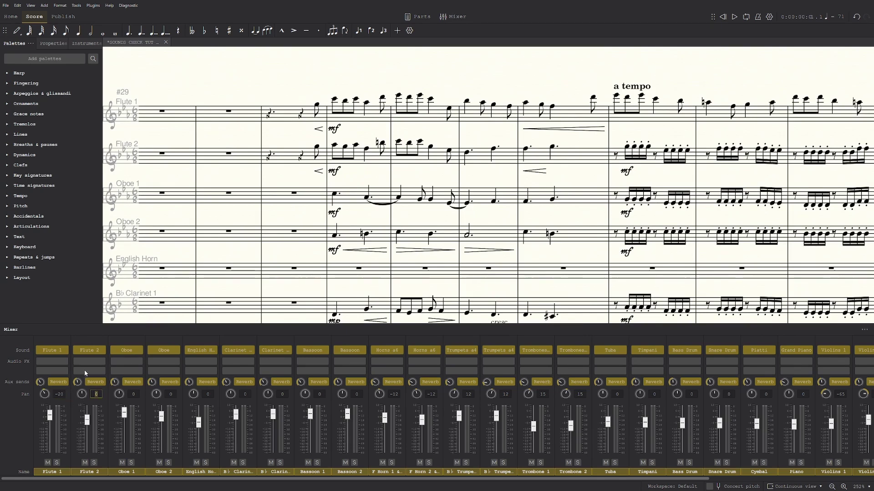
click(175, 307)
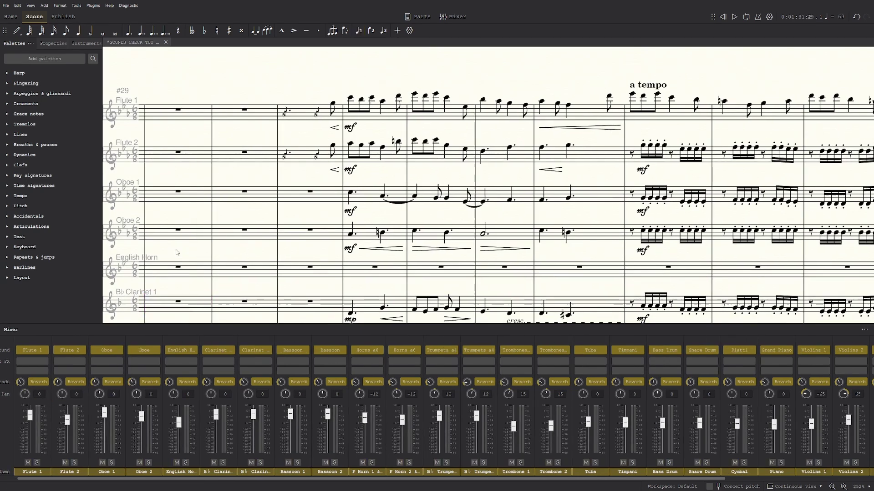
drag(178, 254, 186, 255)
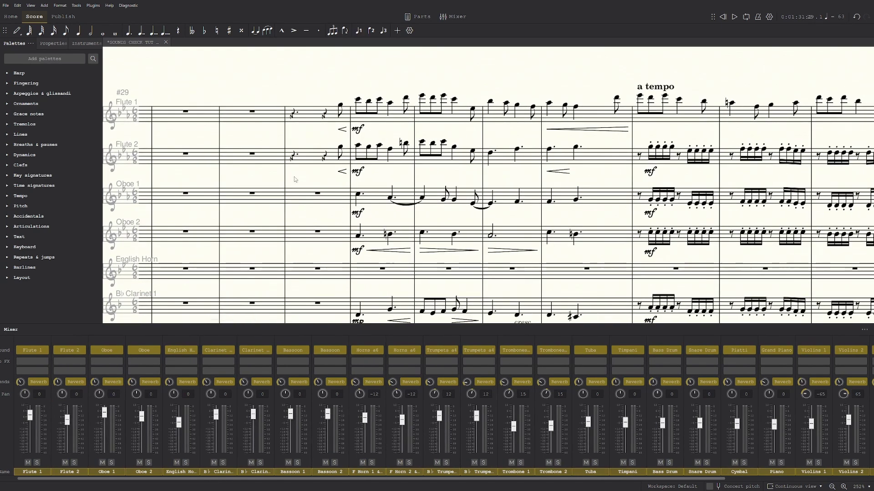
scroll(266, 140, up, 3)
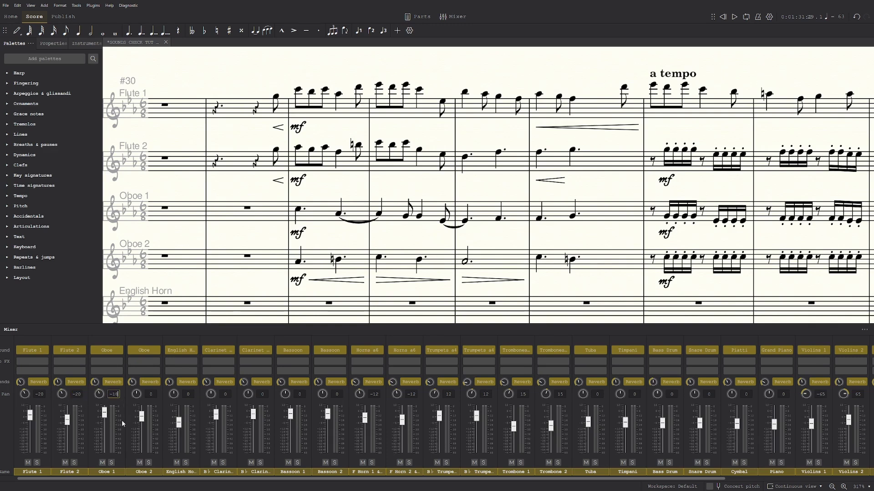
click(149, 394)
drag(249, 287, 236, 230)
Play the woodwind staves, Flute 1 through Bassoon 2, from bar 32 to judge the new panning
scroll(232, 268, down, 2)
scroll(236, 231, down, 4)
scroll(238, 184, down, 2)
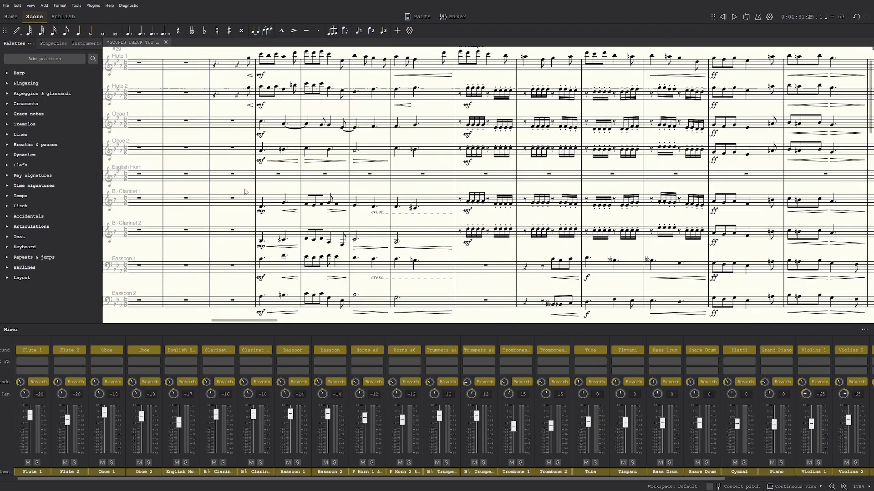
click(275, 306)
scroll(274, 98, up, 1)
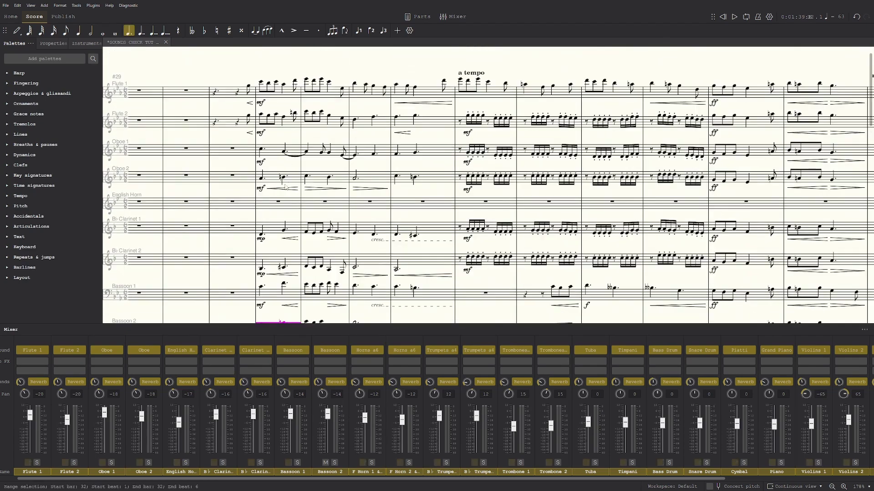
shift+click(278, 98)
drag(292, 89, 301, 85)
key(space)
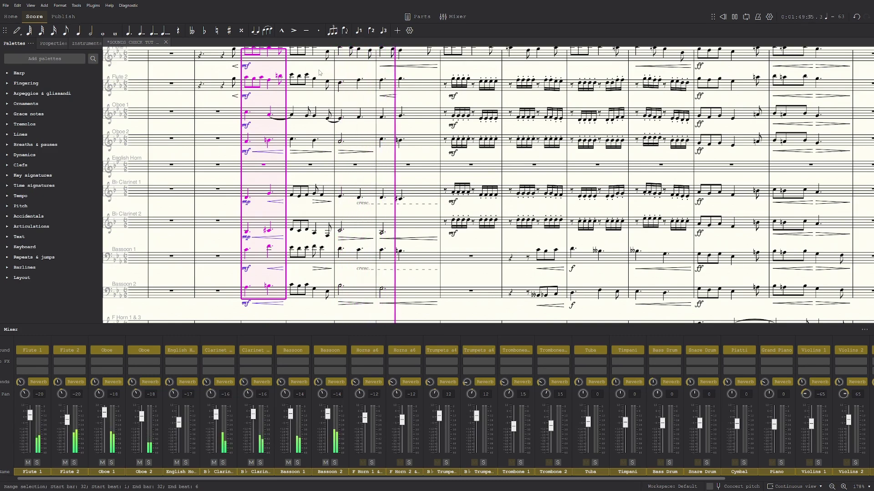
drag(318, 70, 325, 79)
key(space)
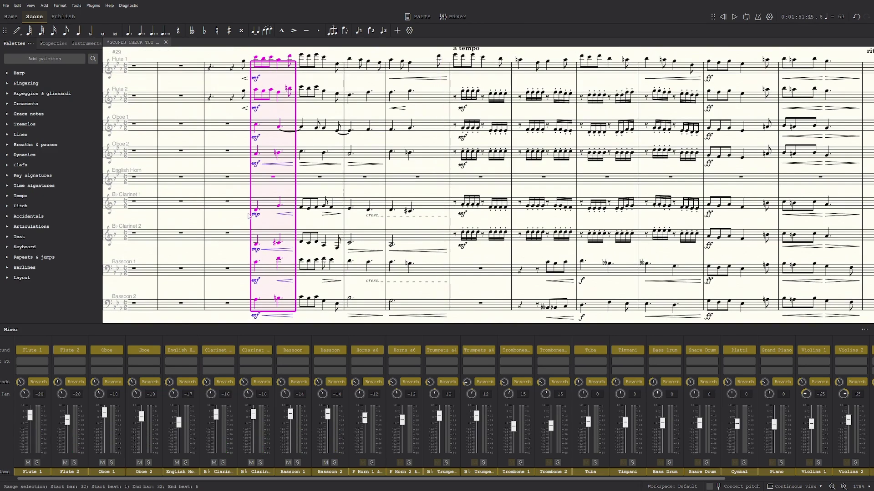
key(Escape)
Set the pan of Flute 2 to 20, Oboe 2 to 18, B♭ Clarinet 2 to 16 and Bassoon 2 to 14
scroll(249, 215, up, 2)
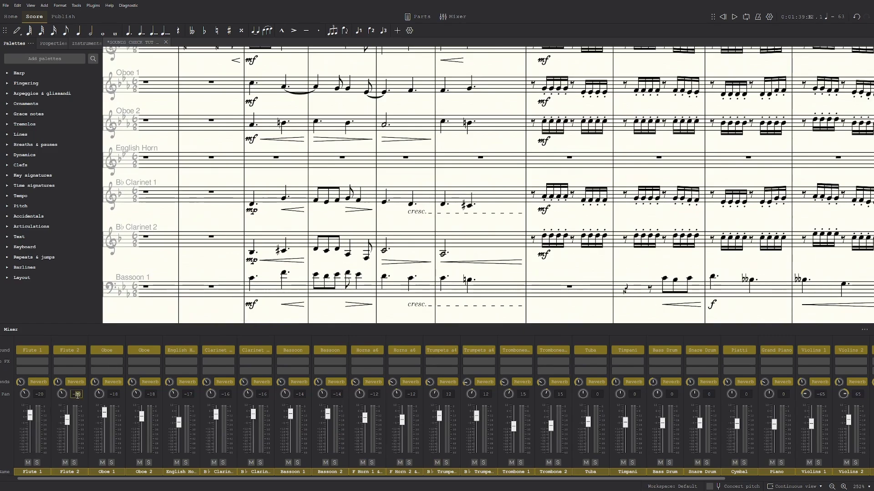
text(20)
click(150, 394)
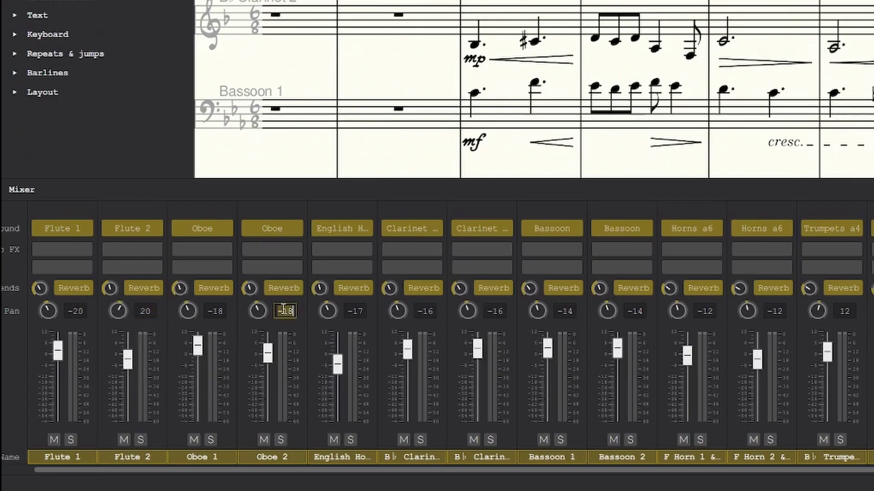
text(18)
click(491, 311)
text(16)
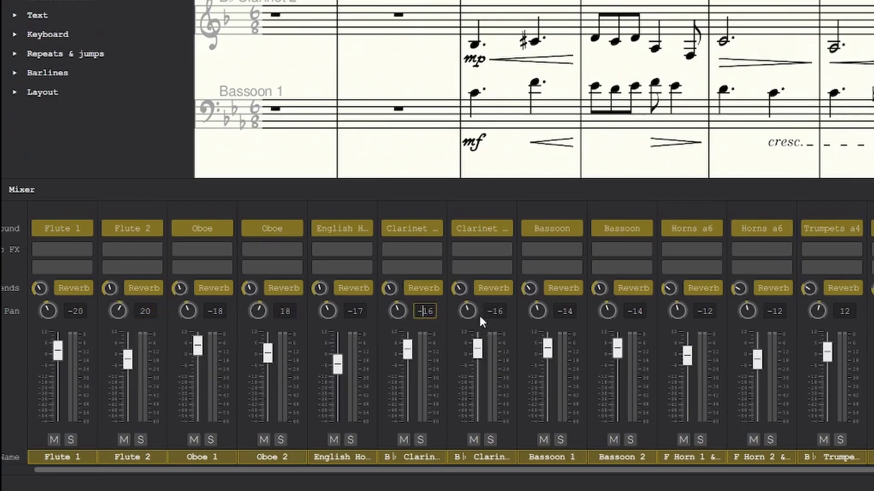
click(336, 394)
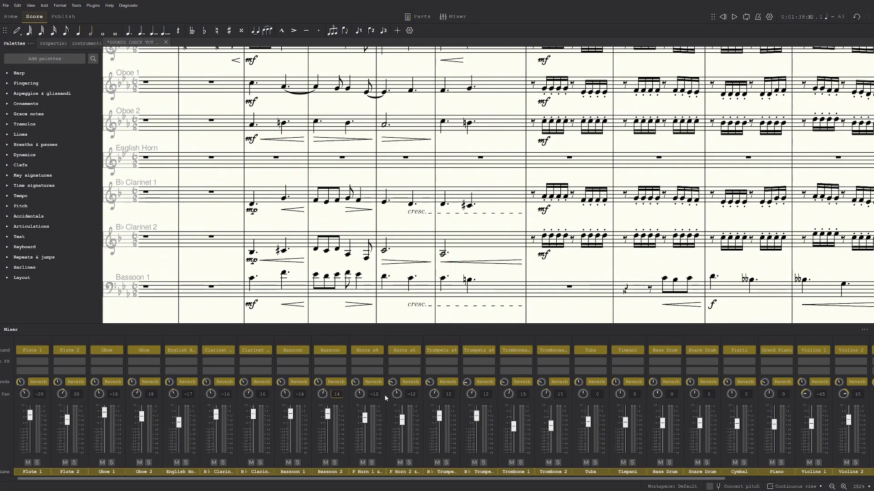
Play the woodwind staves from bar 32 again to hear each pair split between opposite sides
scroll(292, 285, down, 2)
scroll(289, 286, down, 1)
click(269, 295)
shift+click(277, 87)
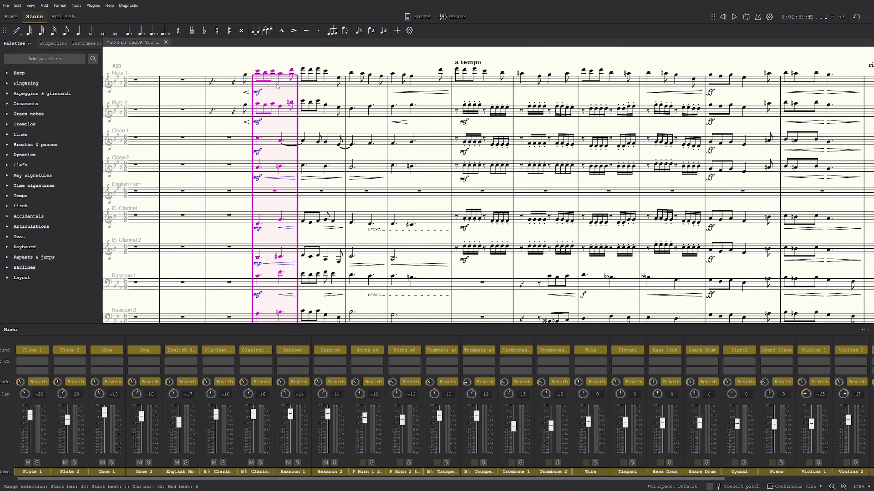
key(space)
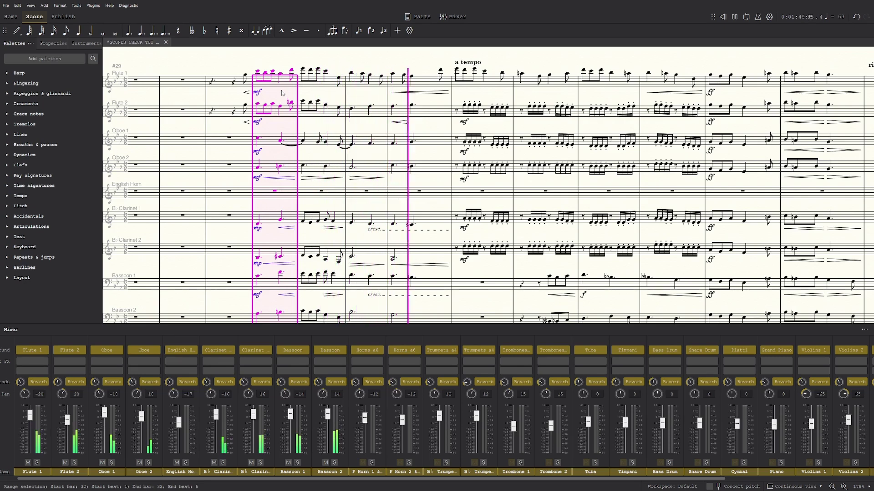
key(space)
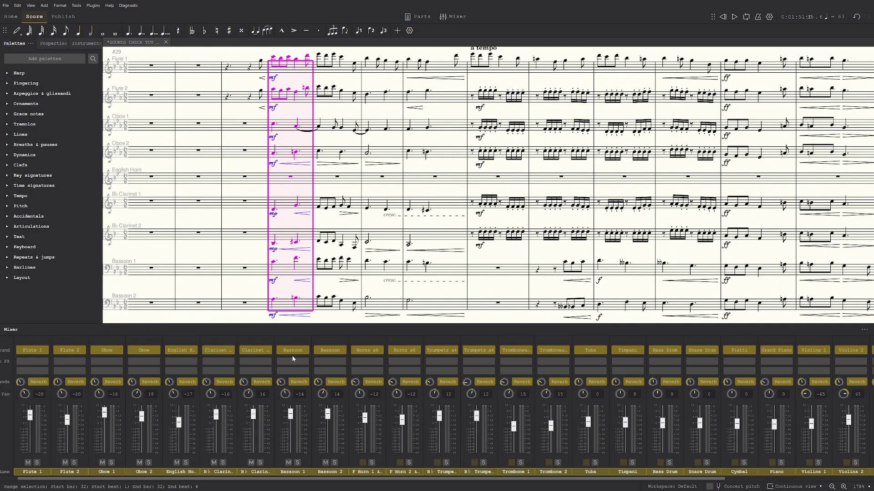
key(Escape)
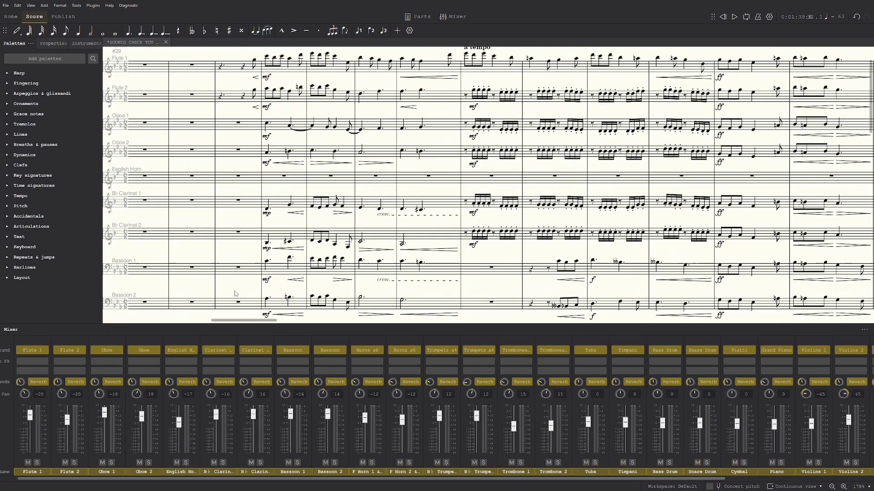
Set the pan of Flute 2 to -20, Oboe 2 to -18 and B♭ Clarinet 1 to 16, and play the woodwinds from bar 32
double_click(228, 394)
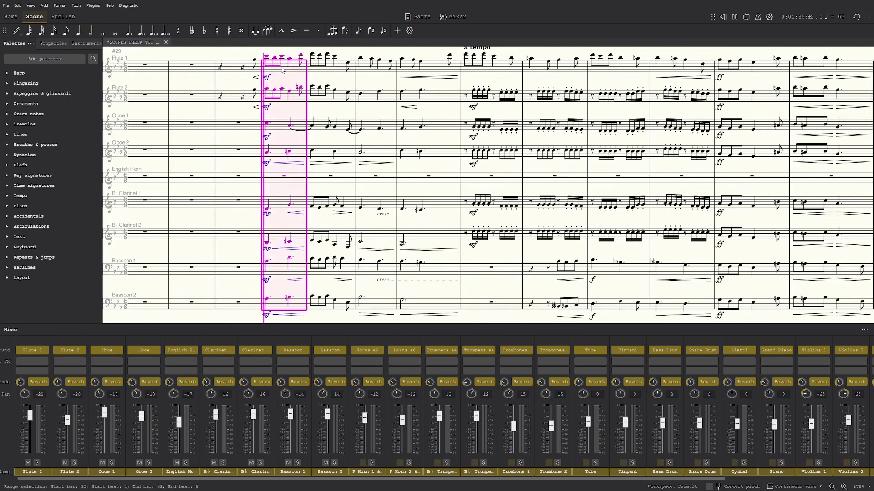
key(space)
scroll(288, 80, up, 1)
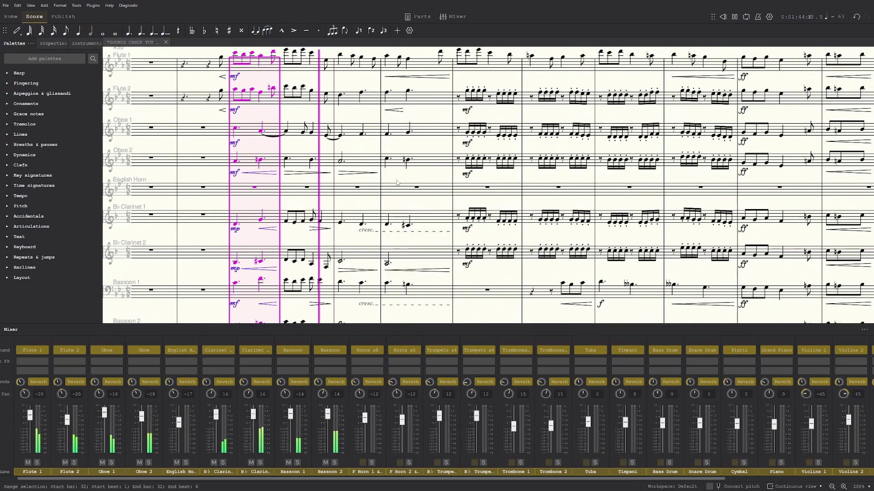
key(space)
key(Escape)
scroll(395, 184, down, 2)
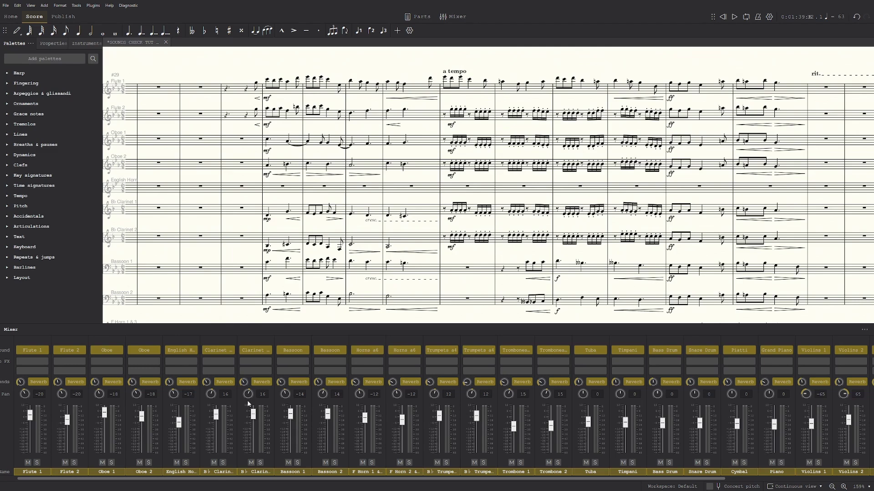
Play the Violins 1 through Violoncellos staves from bar 20 to check the string panning
scroll(253, 292, down, 7)
scroll(419, 377, up, 1)
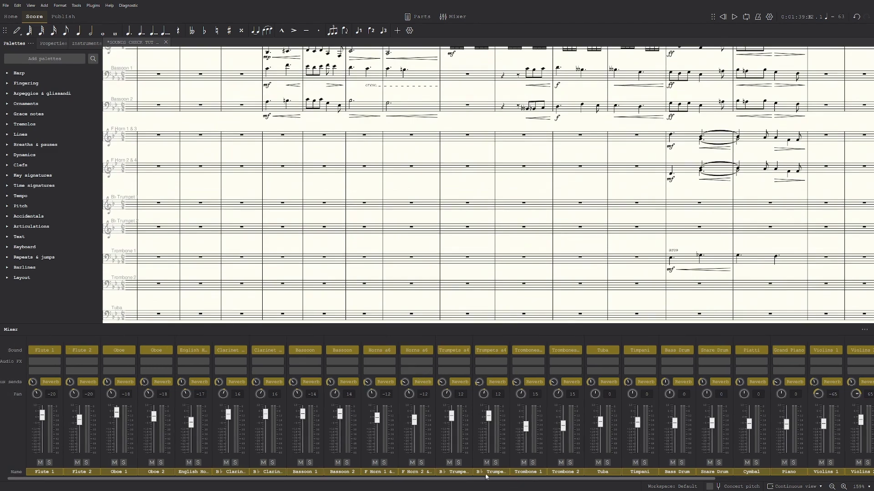
drag(486, 479, 643, 479)
scroll(434, 245, down, 4)
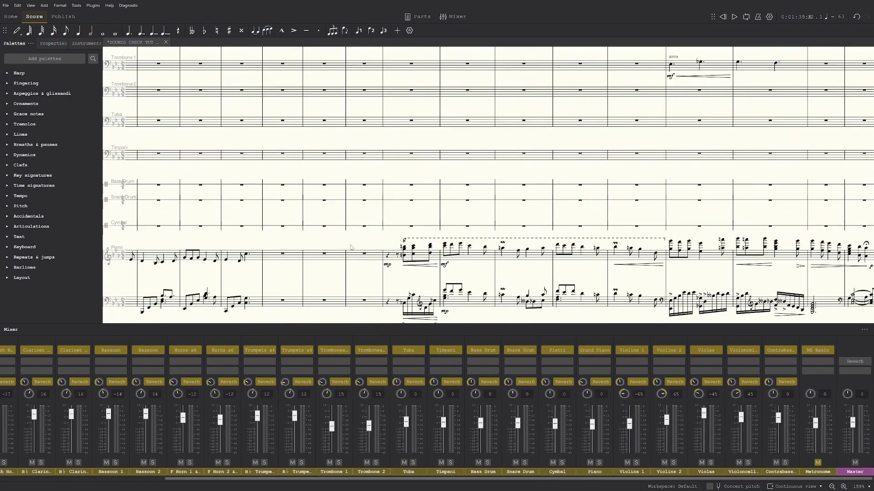
scroll(350, 248, down, 6)
drag(367, 179, 535, 117)
drag(195, 122, 427, 124)
scroll(427, 124, left, 3)
click(299, 155)
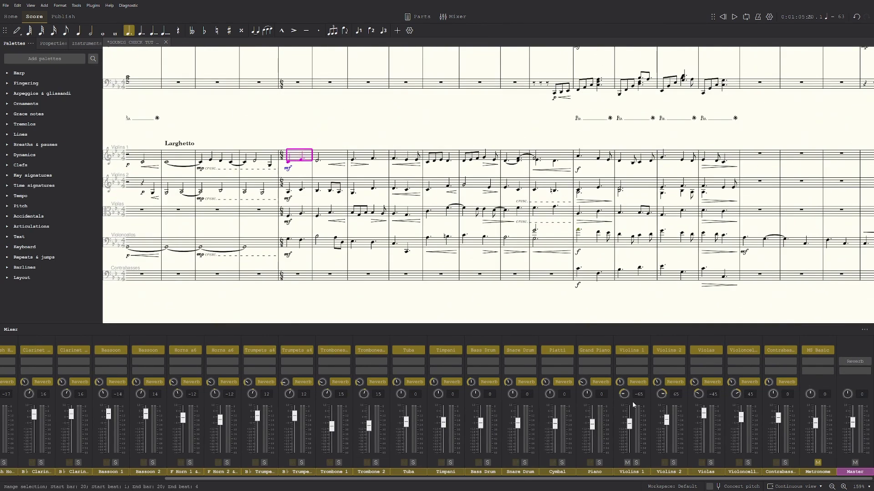
shift+click(293, 246)
key(space)
Set the Piano channel's sound to Dream Piano from the Muse Keys library
drag(346, 136, 581, 194)
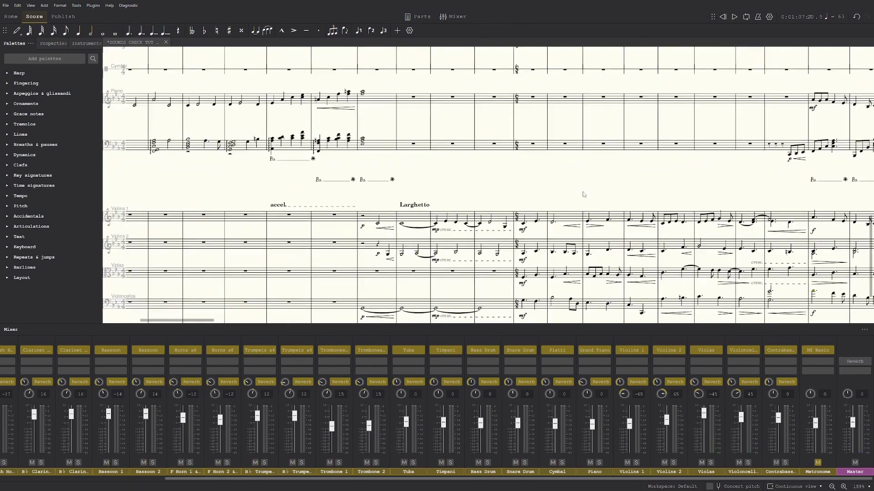
scroll(581, 194, down, 2)
drag(737, 304, 601, 308)
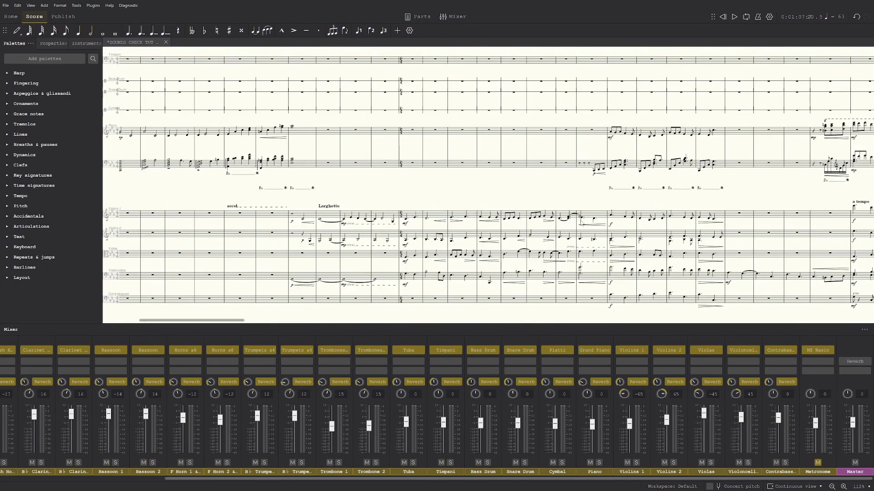
drag(532, 200, 241, 241)
scroll(241, 241, down, 1)
click(430, 211)
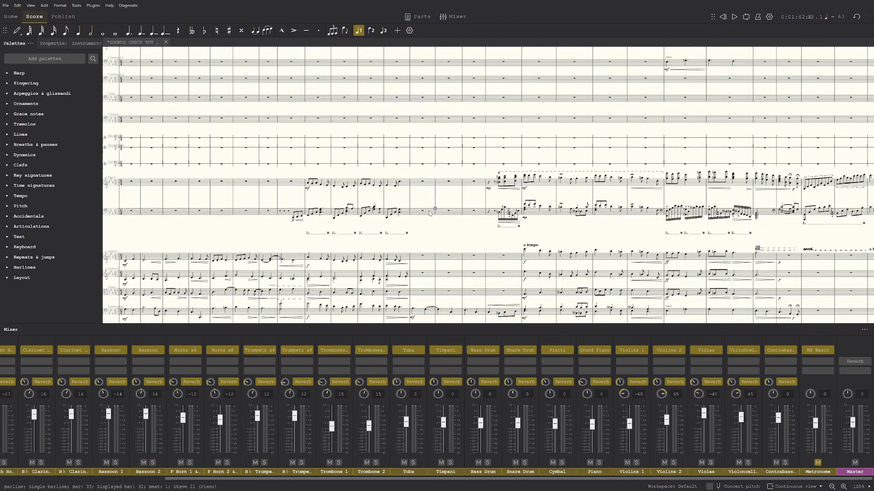
scroll(326, 193, up, 3)
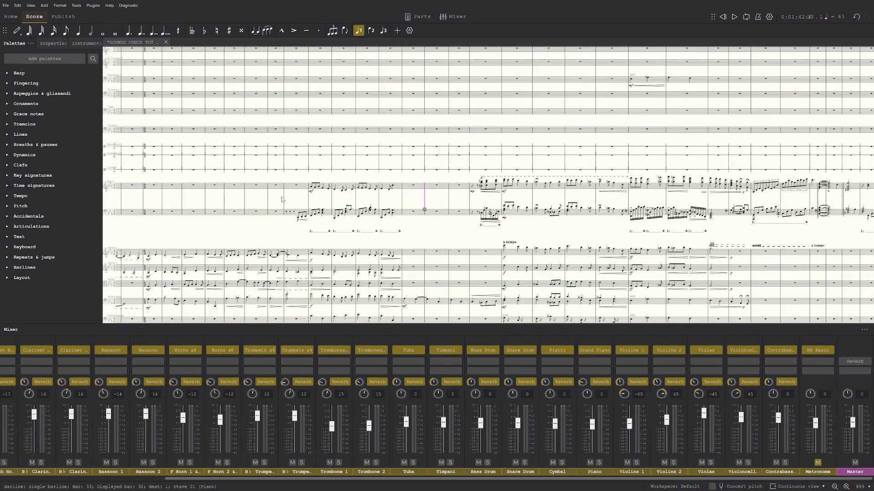
scroll(367, 242, up, 5)
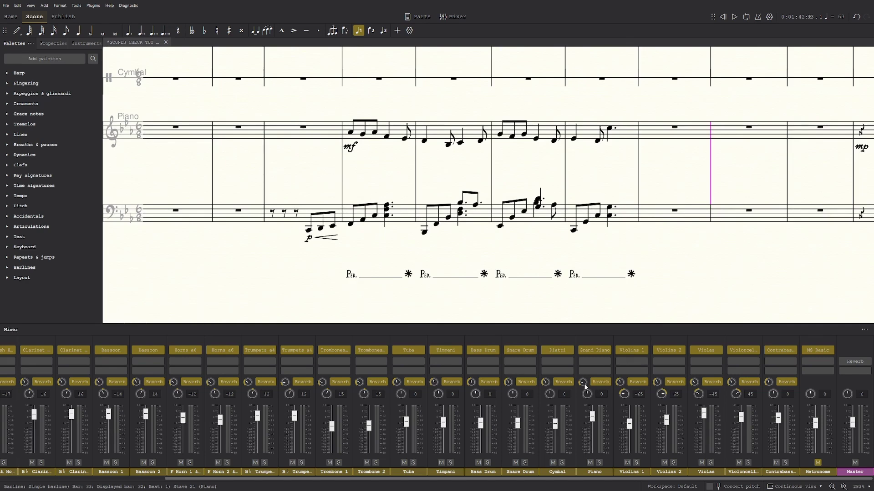
scroll(492, 285, down, 3)
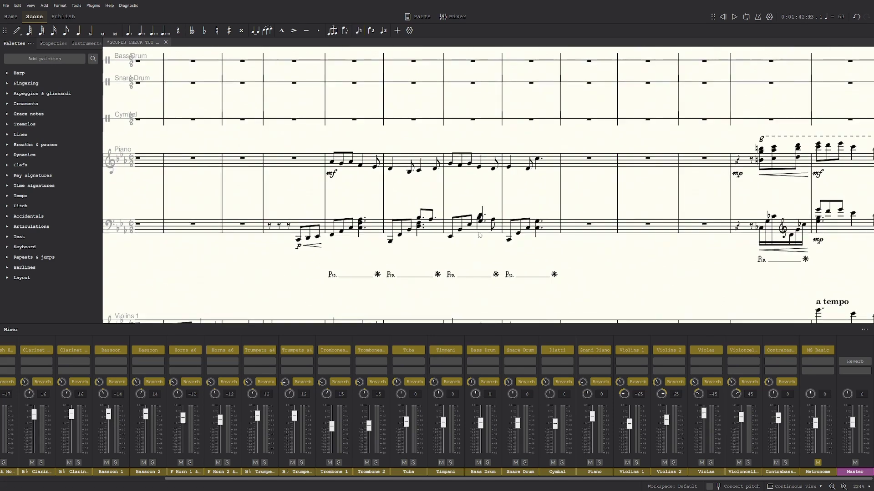
click(606, 350)
mouse_move(641, 373)
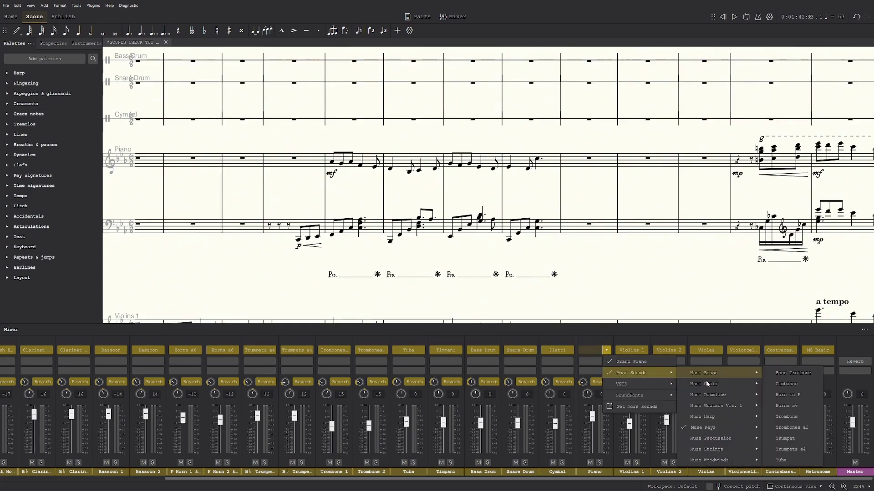
mouse_move(728, 428)
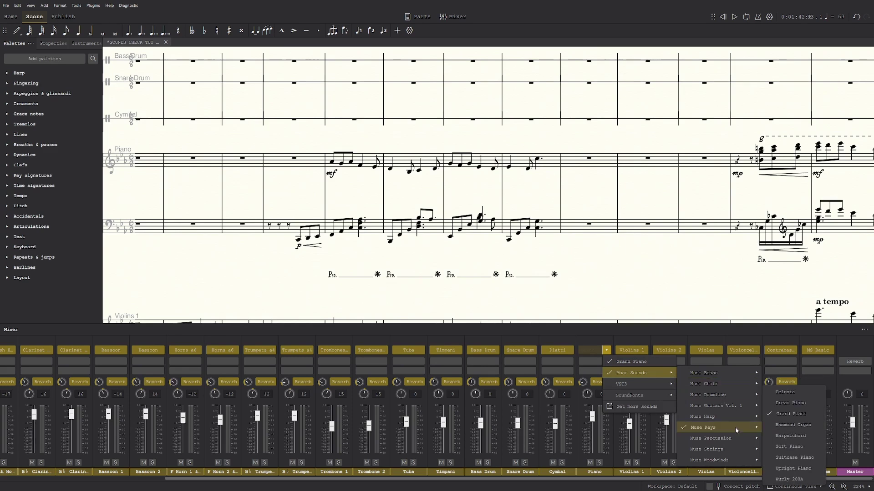
click(806, 406)
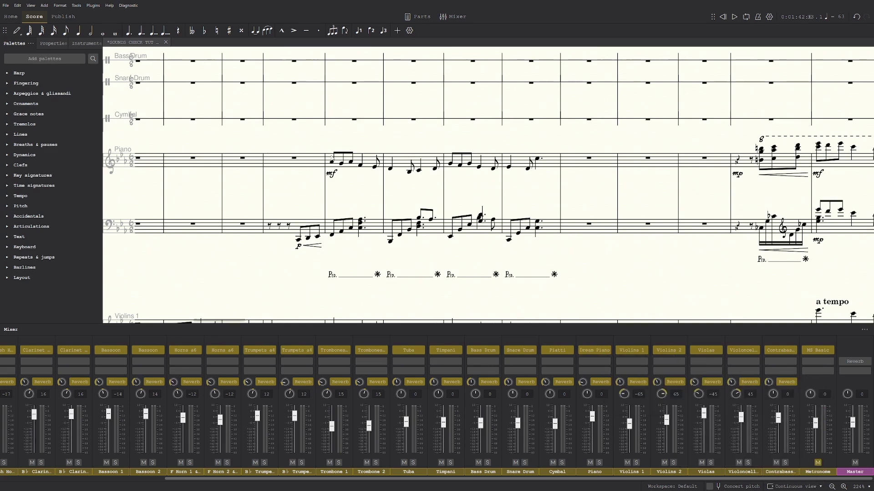
Play the Piano staff from bar 28 and from bar 54 to hear the Dream Piano sound
click(363, 161)
key(space)
key(space)
scroll(386, 146, down, 5)
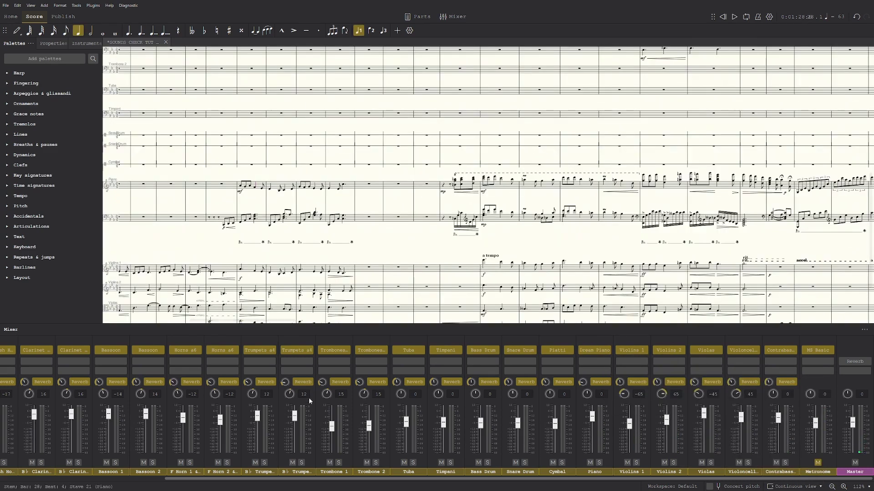
scroll(674, 200, right, 10)
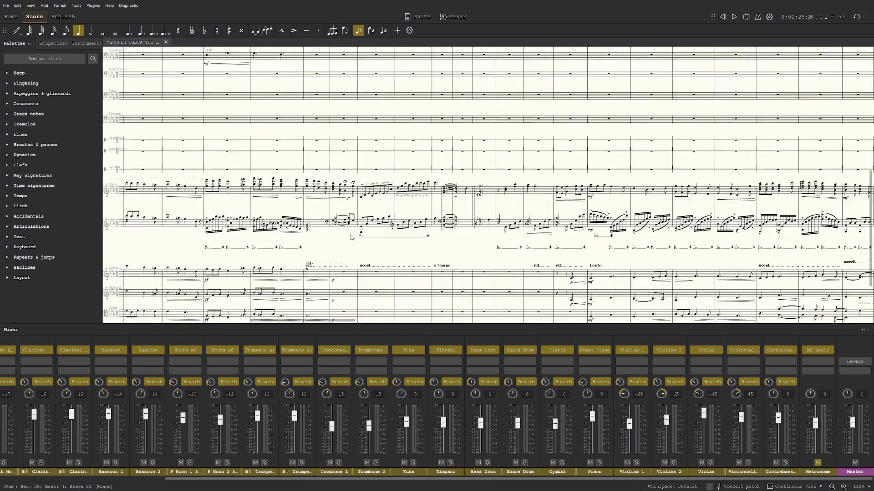
click(468, 181)
click(381, 178)
drag(402, 178, 370, 175)
key(space)
scroll(343, 174, up, 6)
scroll(343, 175, up, 2)
Switch the Piano channel's sound to Hammond Organ during playback, and stop after hearing it
click(605, 351)
mouse_move(646, 373)
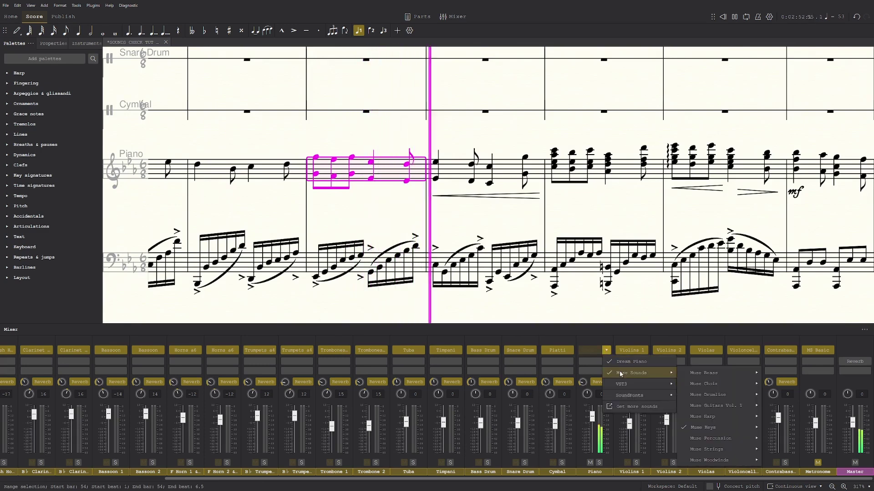
mouse_move(718, 428)
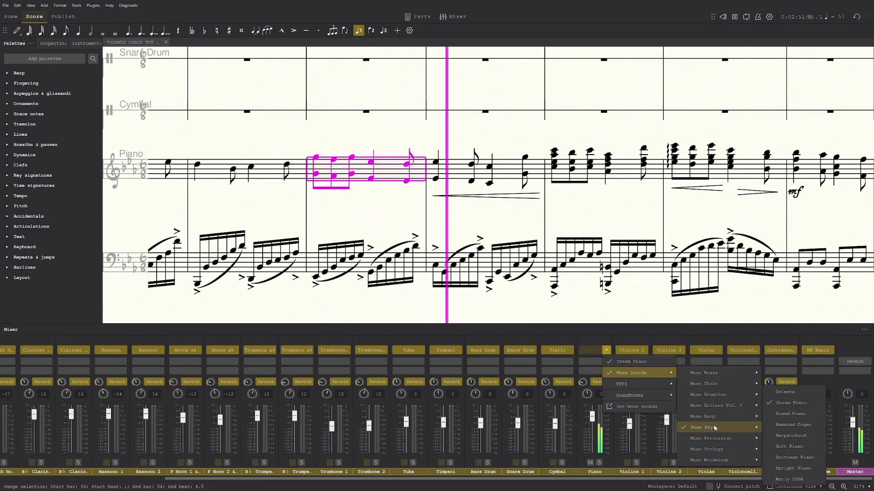
click(793, 424)
key(space)
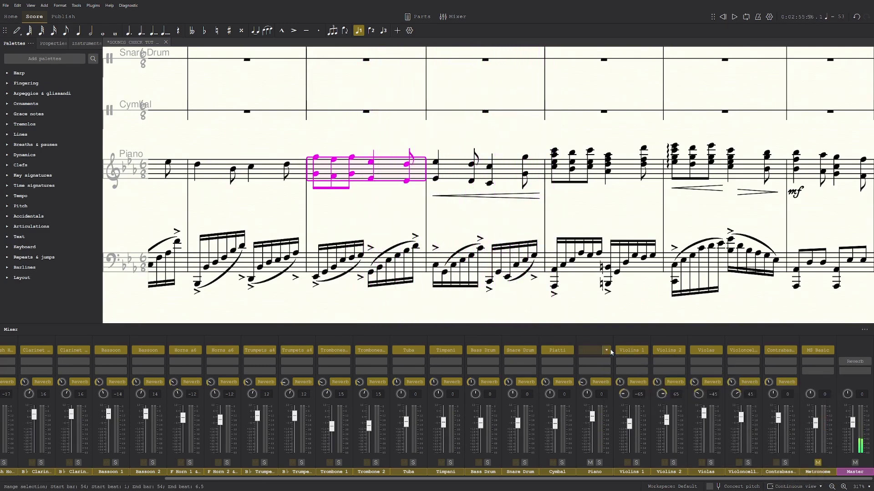
Set the Piano channel's sound to Soft Piano and play the passage from bar 54 to audition it
click(606, 350)
mouse_move(627, 376)
click(805, 451)
key(space)
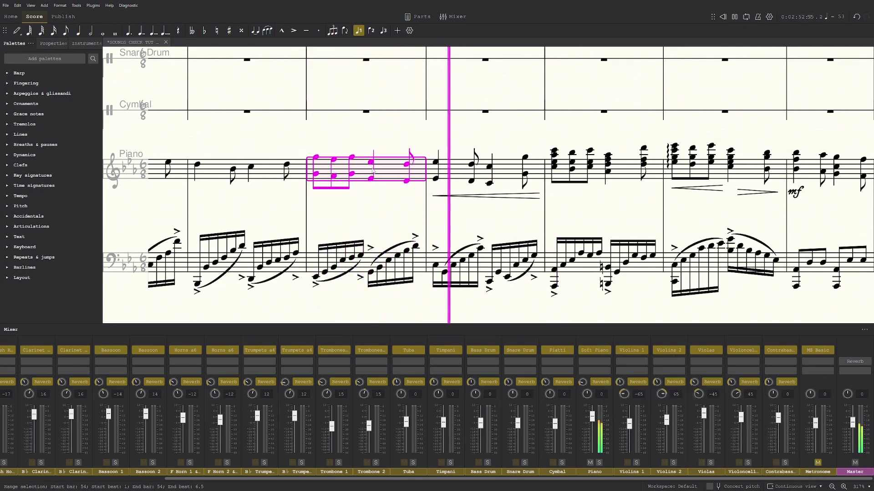
scroll(523, 238, down, 2)
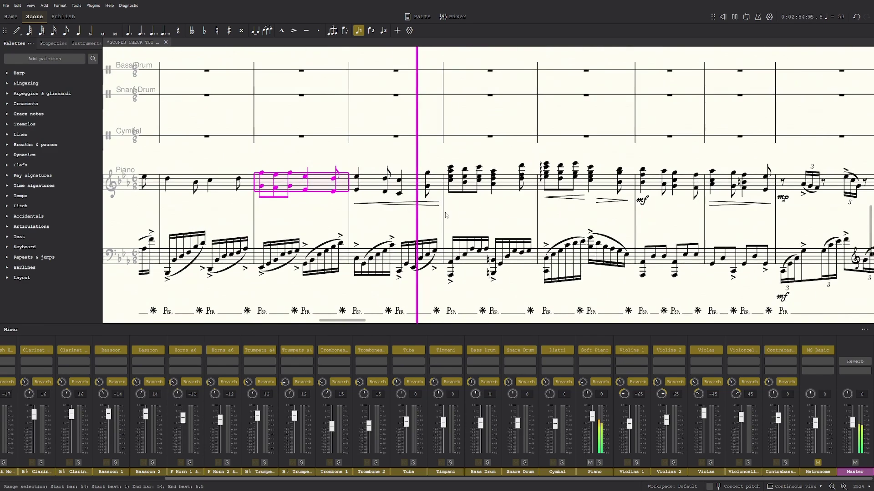
scroll(400, 203, down, 1)
key(space)
Try Suitcase Piano as the Piano channel's sound and play it from bar 54
scroll(288, 202, up, 1)
drag(289, 202, 319, 207)
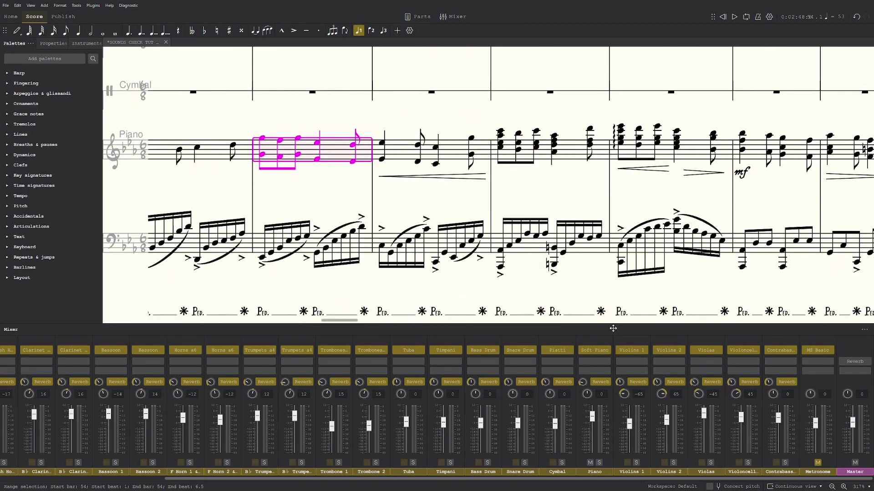
click(606, 351)
mouse_move(723, 427)
click(794, 458)
key(space)
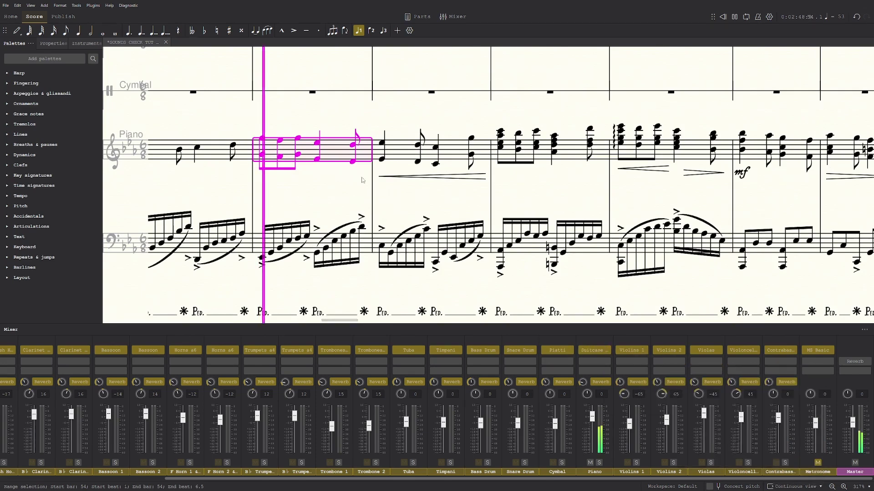
key(space)
Browse the Muse Sounds categories and assign Grand Piano from Muse Keys to the Piano channel
click(606, 350)
mouse_move(637, 373)
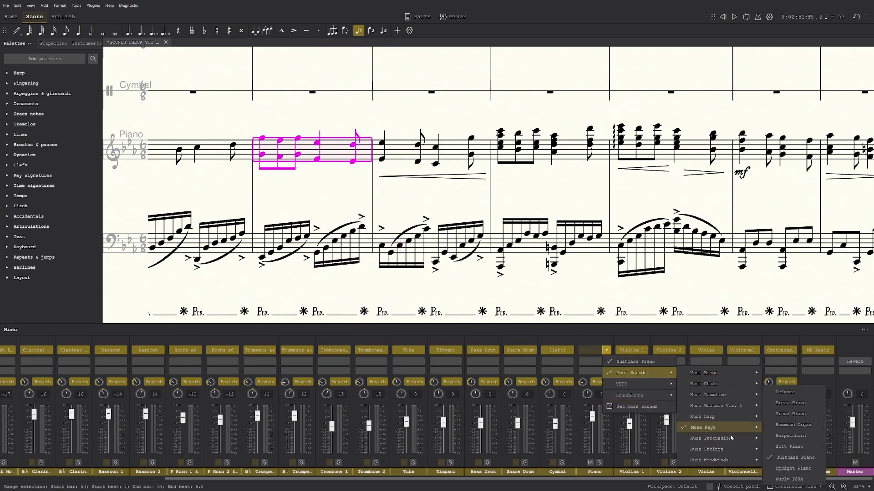
mouse_move(709, 438)
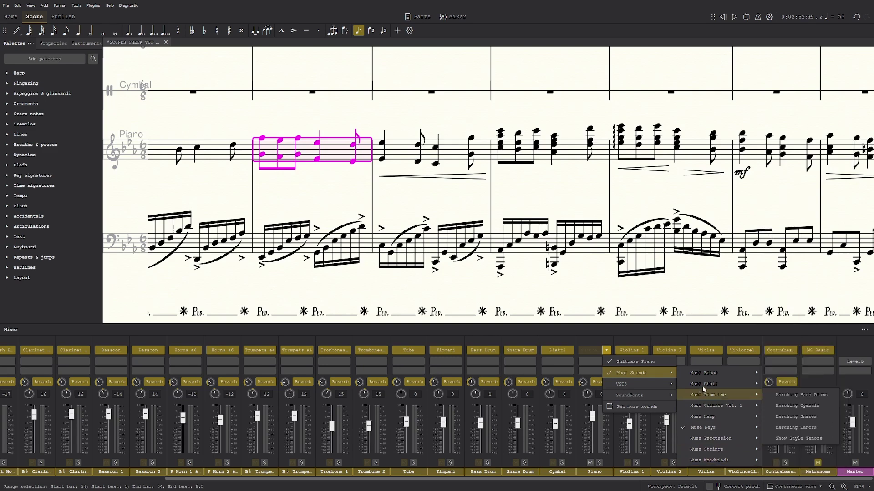
mouse_move(703, 374)
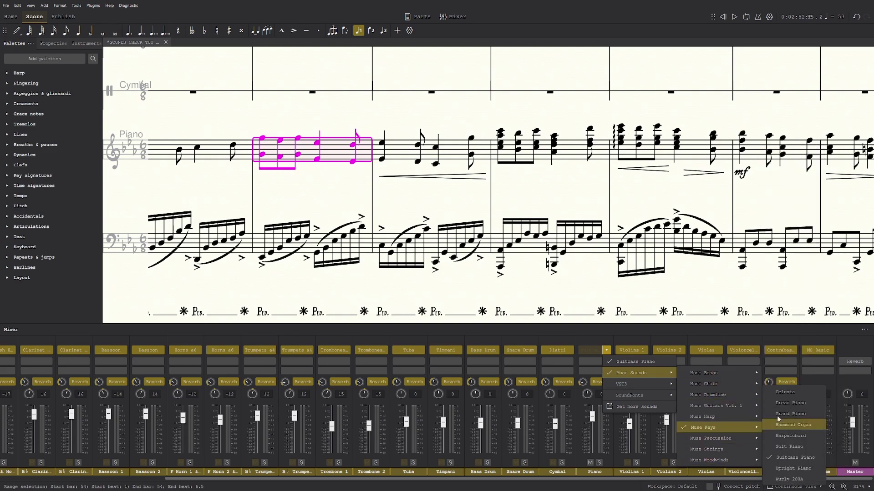
click(797, 415)
Play the score from bar 54 with the Grand Piano through the accelerando, and stop before the Andantino
key(space)
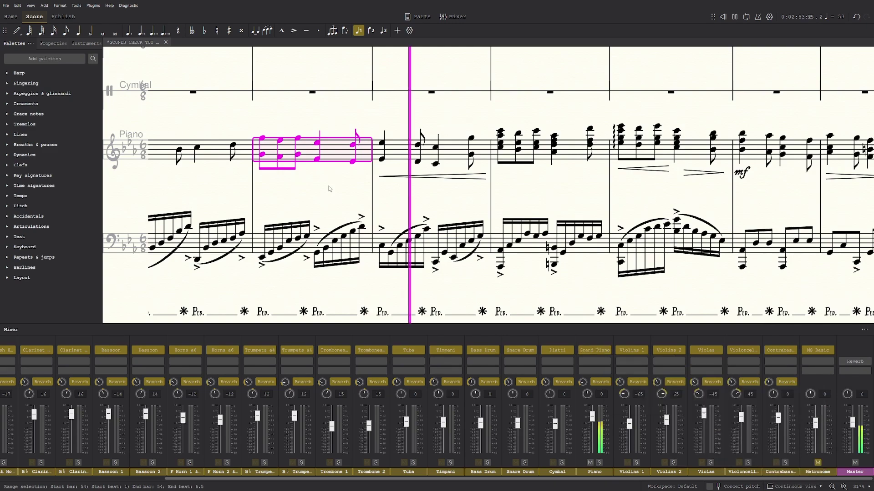
scroll(447, 152, down, 10)
scroll(447, 153, up, 3)
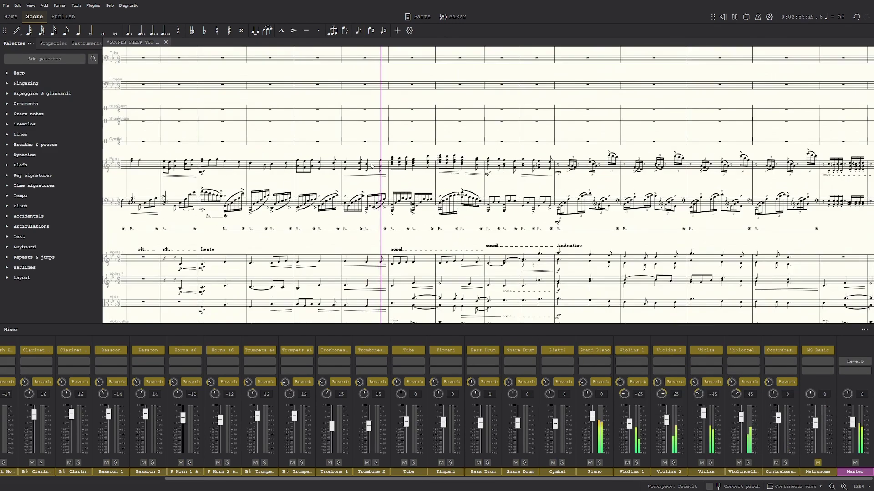
scroll(371, 166, down, 3)
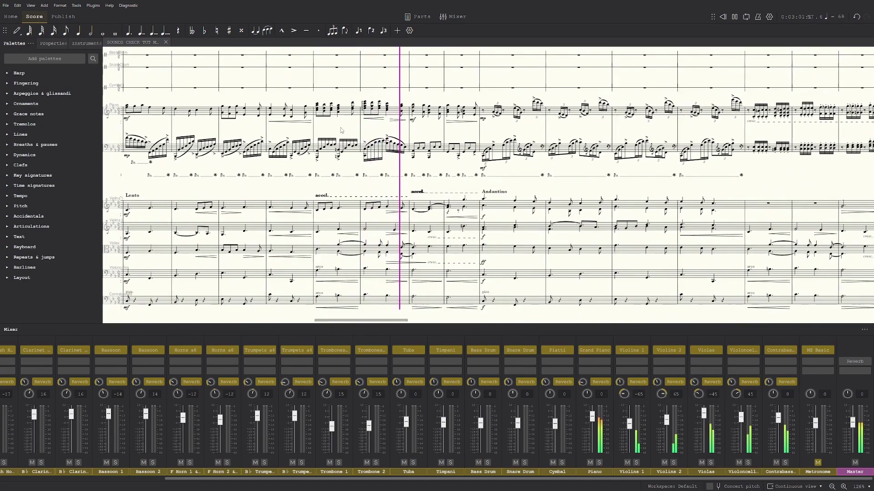
scroll(337, 132, down, 3)
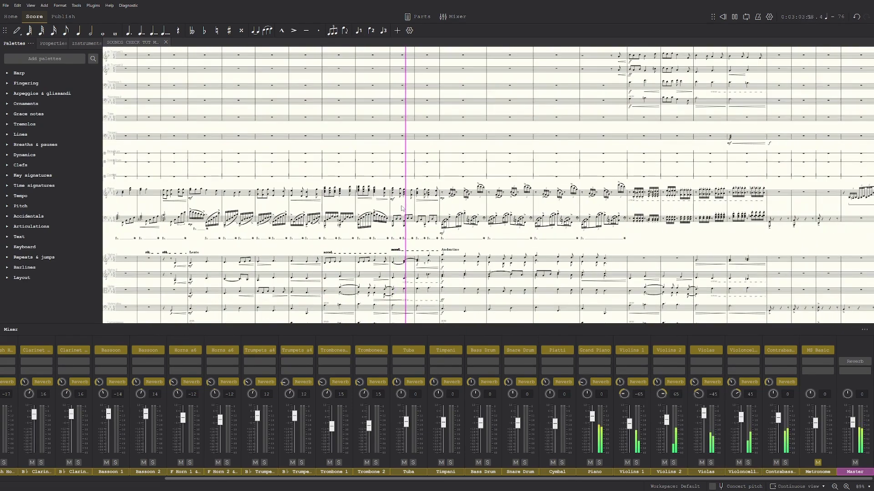
drag(401, 206, 396, 199)
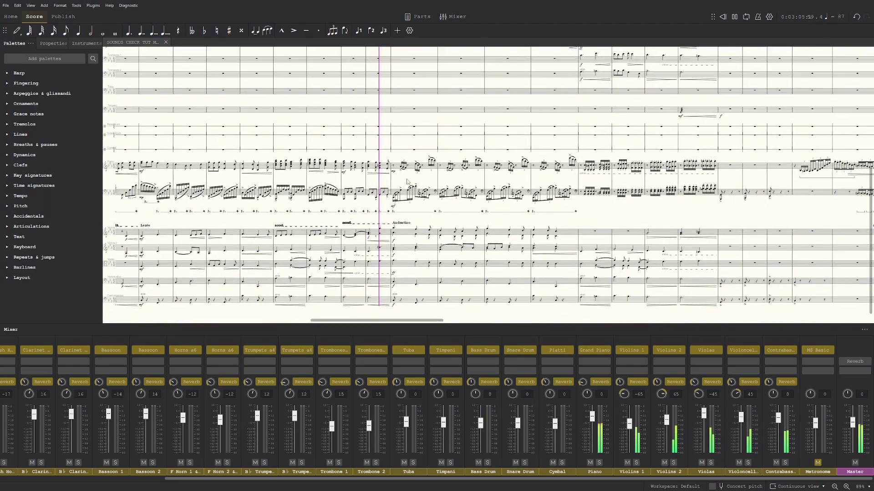
key(space)
Hide the mixer to give the score the full window, and undo the last change
scroll(390, 236, down, 1)
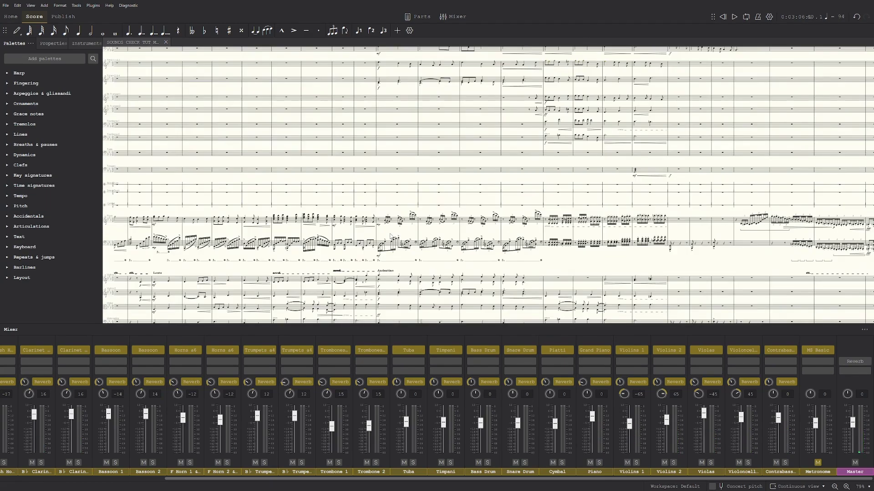
key(F10)
drag(385, 342, 395, 344)
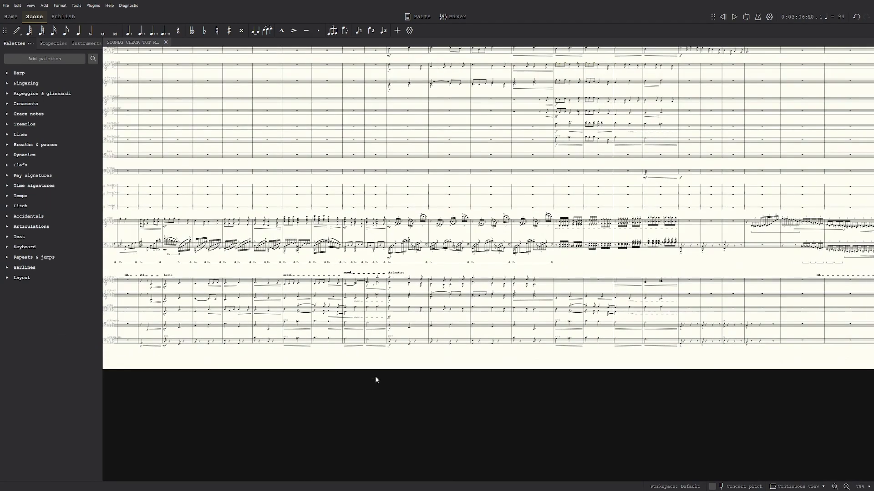
key(ctrl+z)
Examine the full orchestral layout of the opening Part II bars, from the Adagio into the Larghetto
drag(376, 375, 397, 409)
drag(280, 414, 611, 422)
scroll(390, 398, down, 3)
drag(378, 439, 624, 457)
scroll(432, 440, up, 2)
drag(234, 438, 509, 457)
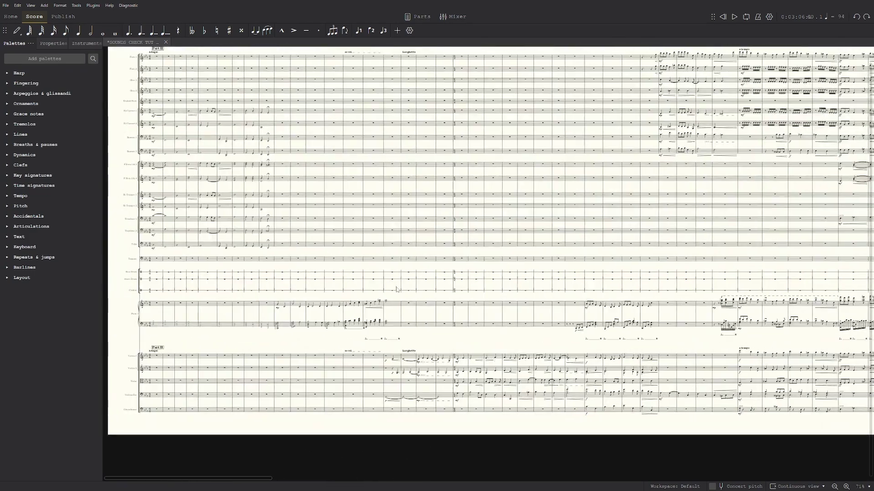
scroll(510, 297, up, 2)
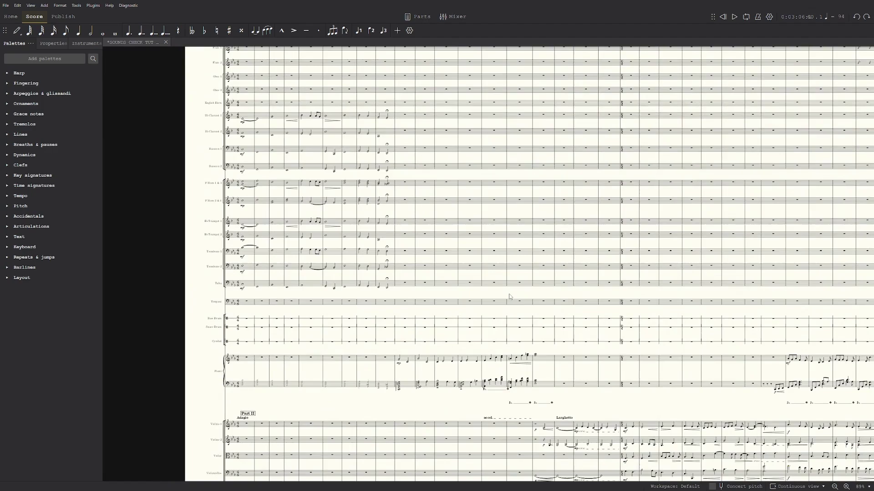
scroll(510, 296, down, 1)
scroll(510, 297, up, 1)
drag(498, 295, 281, 181)
drag(441, 192, 398, 191)
drag(508, 224, 373, 314)
scroll(373, 314, down, 1)
scroll(413, 309, down, 2)
Examine all the staves across the a tempo, Lento and Andantino sections, and return to the opening bars
scroll(414, 310, right, 4)
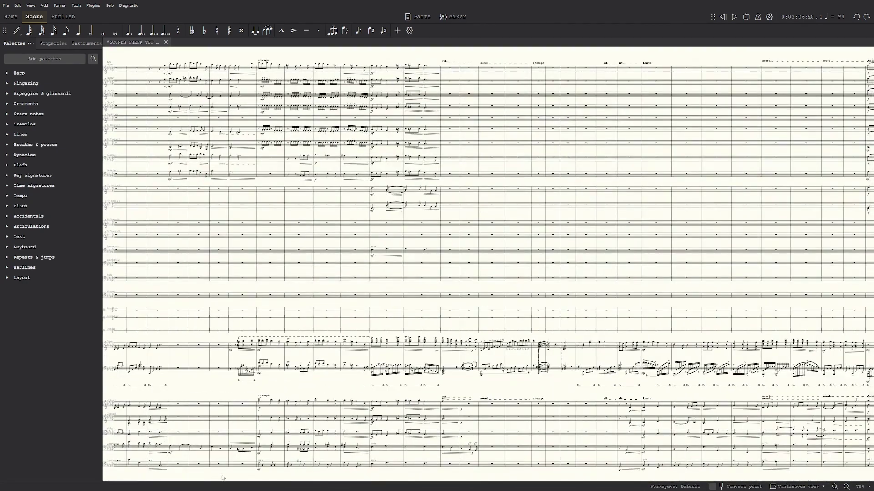
scroll(469, 273, right, 6)
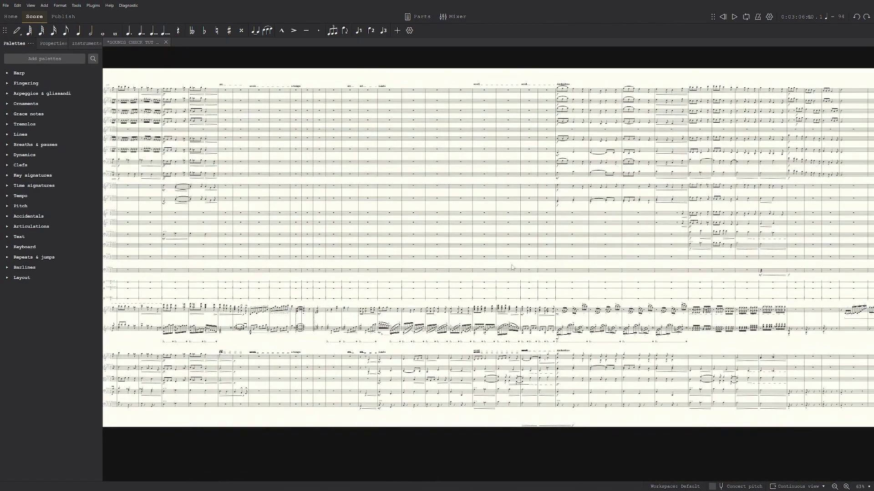
scroll(541, 268, up, 1)
drag(541, 268, 316, 286)
scroll(413, 285, up, 1)
drag(412, 285, 259, 284)
drag(319, 282, 520, 260)
scroll(468, 261, left, 2)
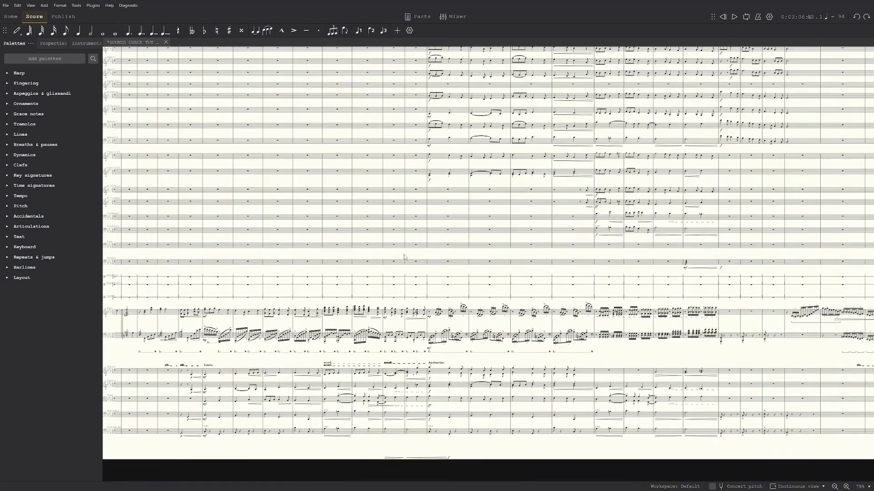
drag(404, 257, 398, 265)
drag(351, 478, 212, 456)
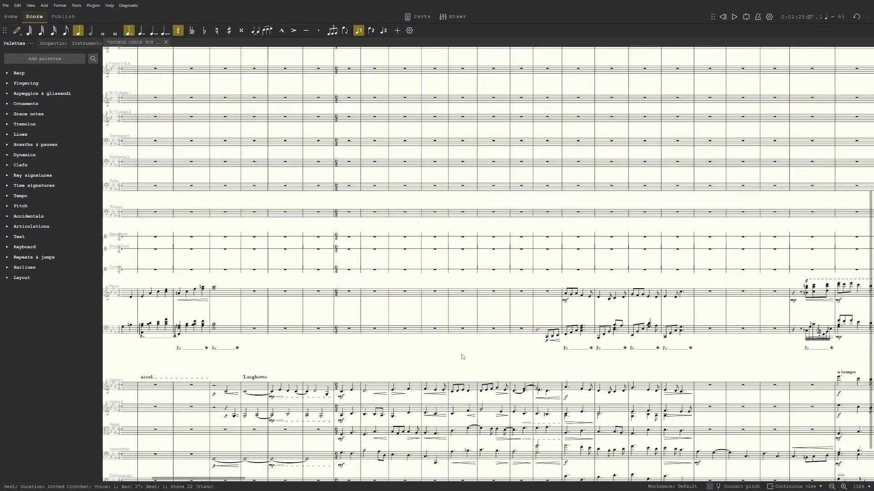
scroll(462, 357, down, 3)
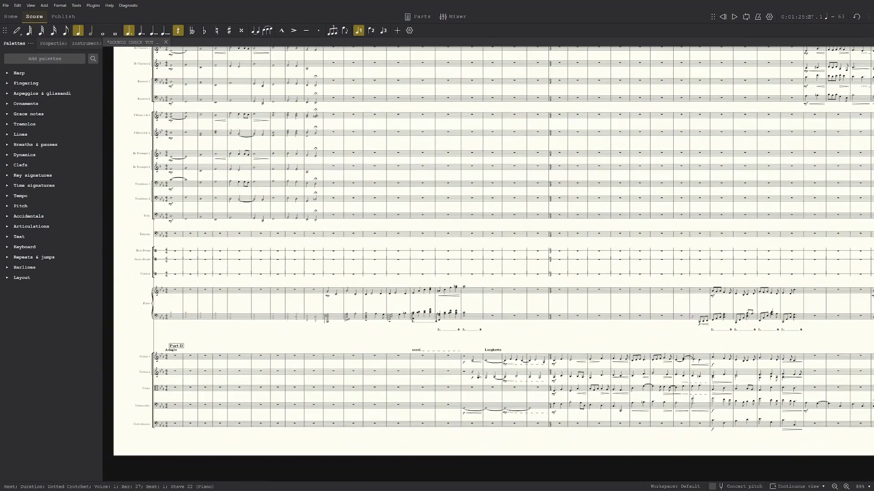